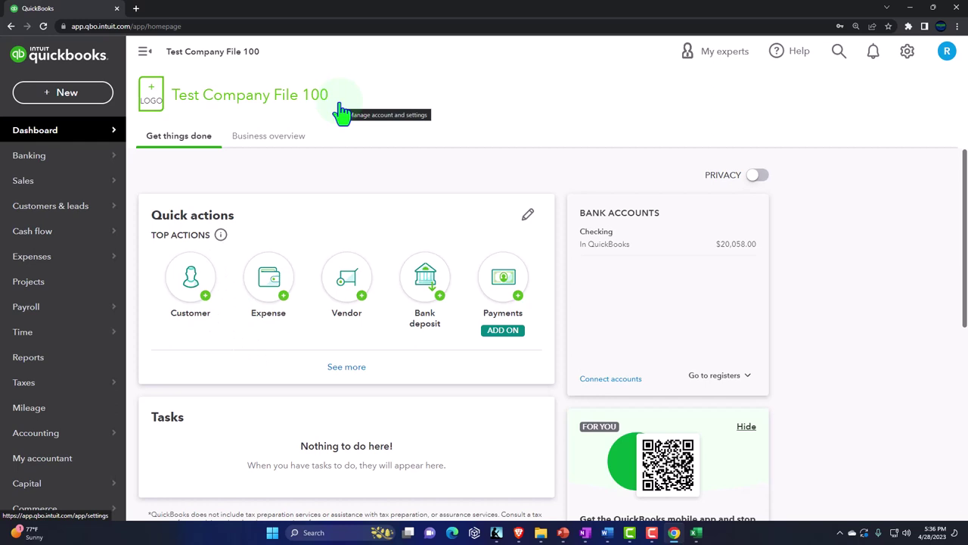
pyautogui.click(907, 52)
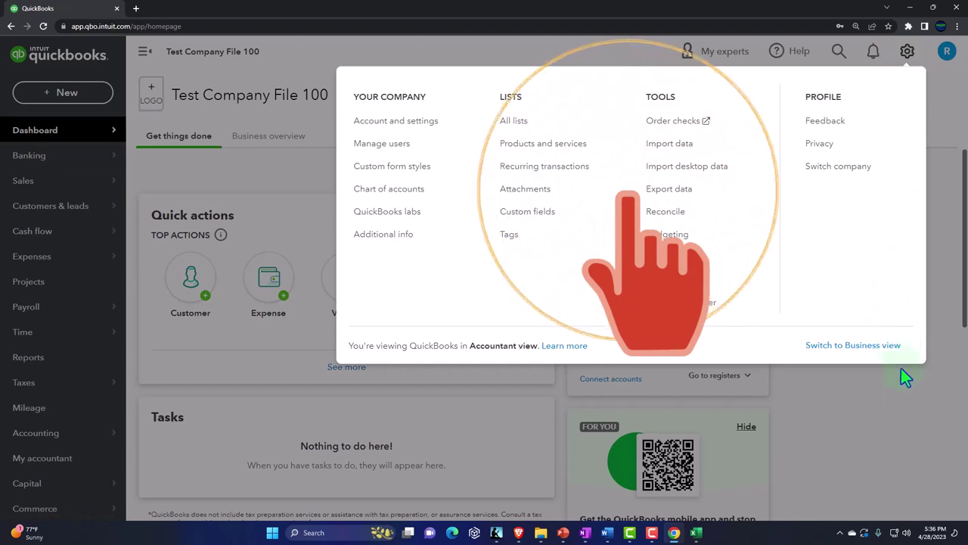
pyautogui.click(909, 409)
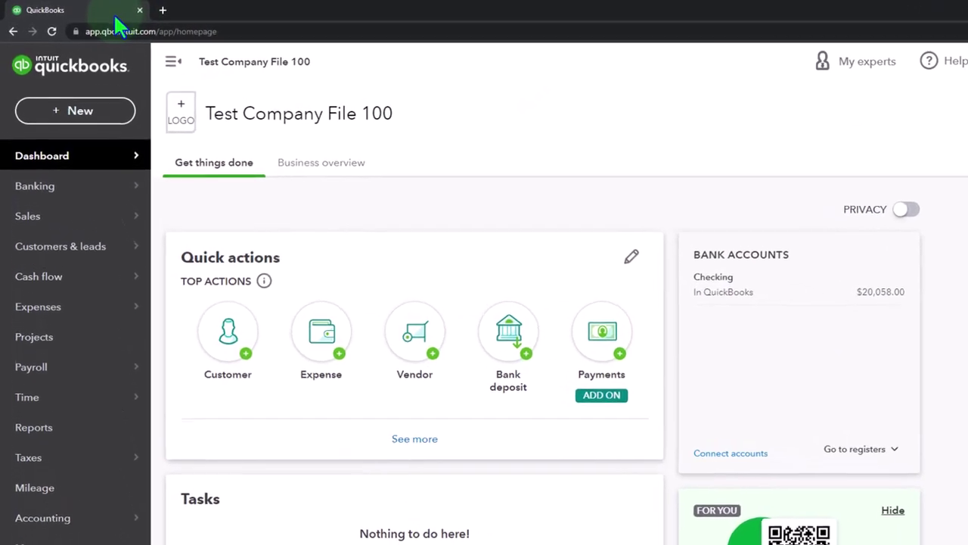
# - Duplicate the company homepage tab twice so three browser tabs hold the same company file
pyautogui.rightClick(111, 12)
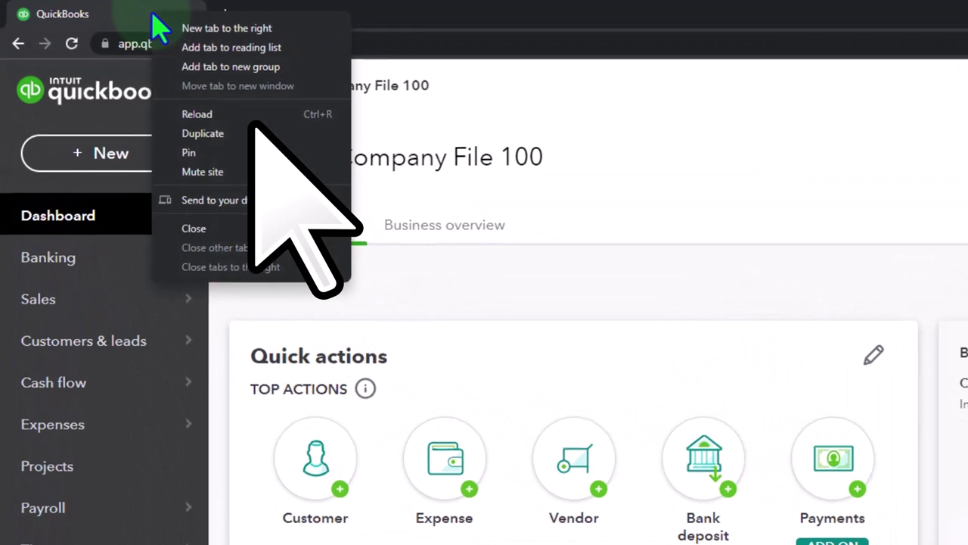
pyautogui.click(270, 133)
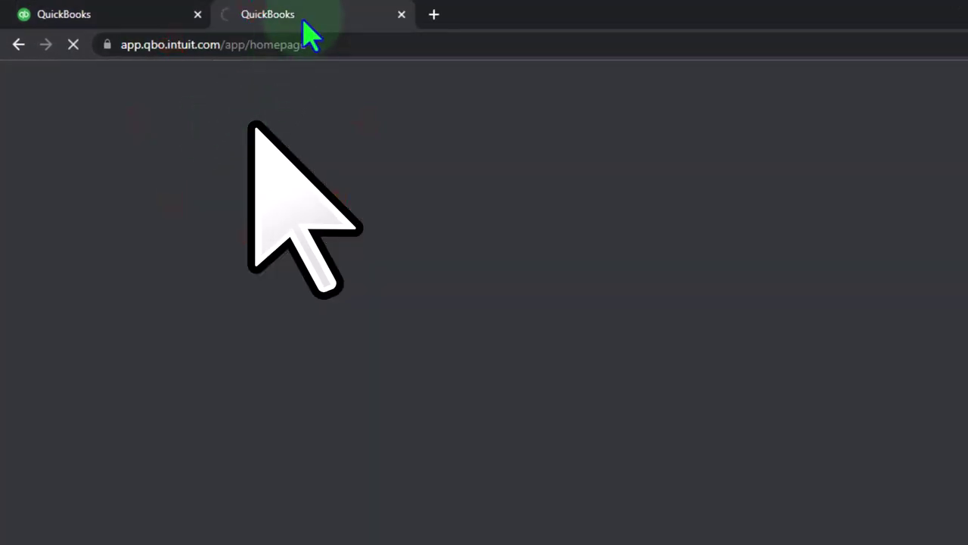
pyautogui.rightClick(304, 19)
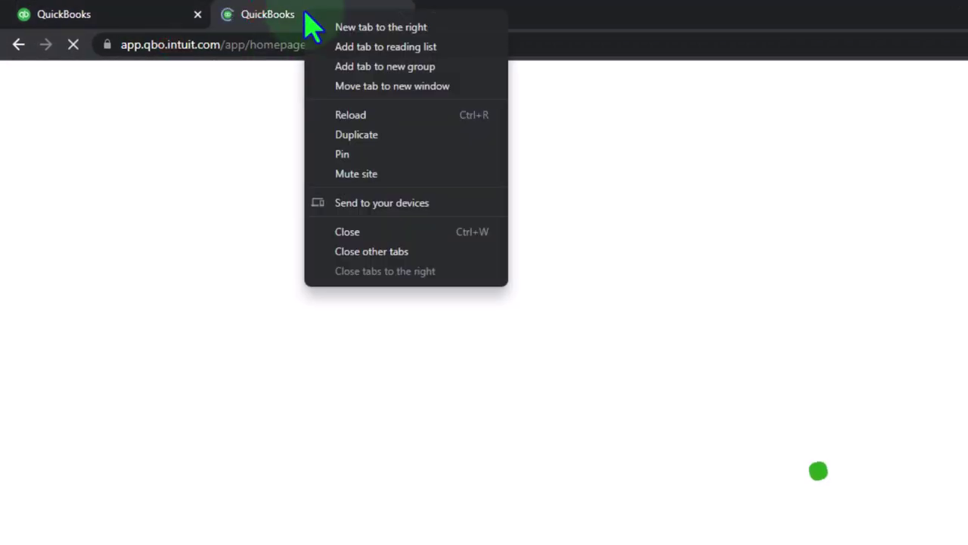
pyautogui.click(342, 137)
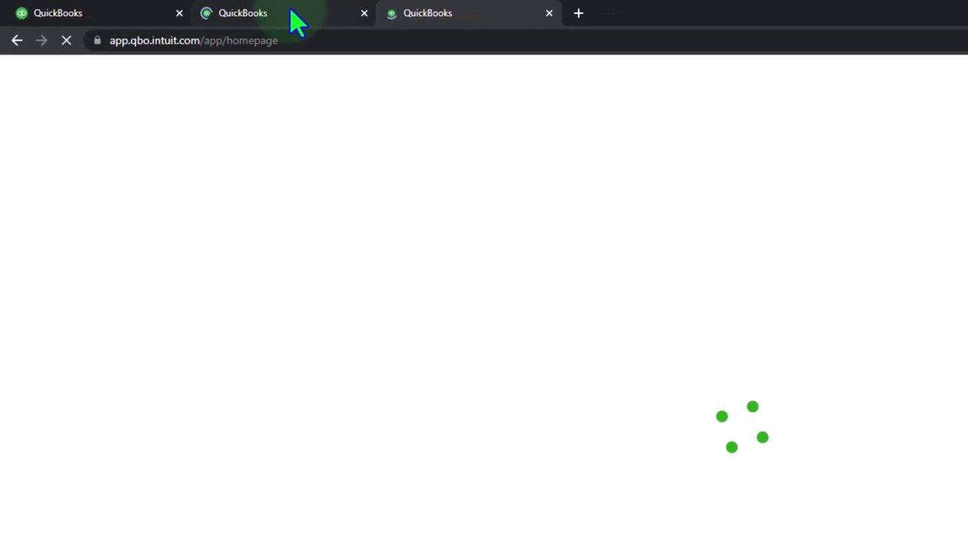
# - Open the Balance Sheet report from the favorite reports in the second browser tab
pyautogui.click(321, 13)
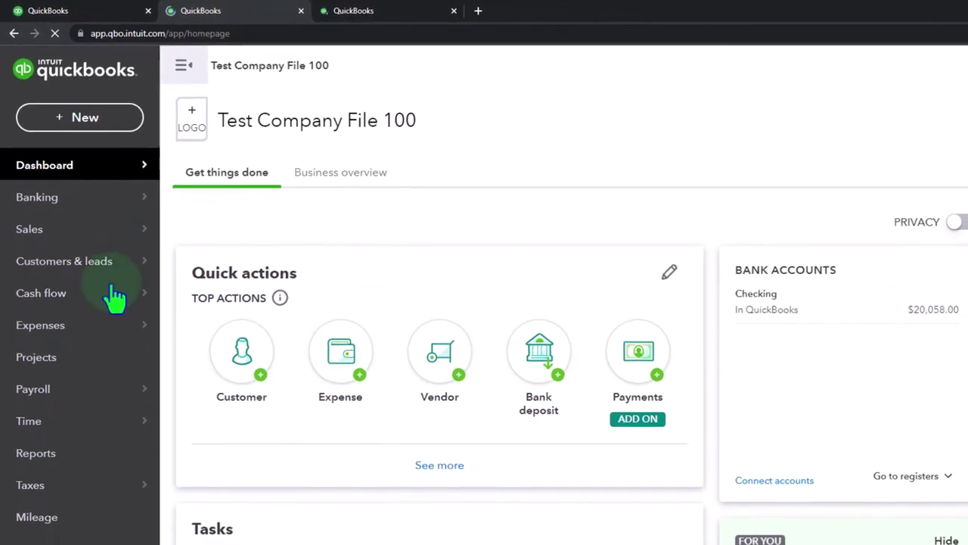
pyautogui.click(63, 499)
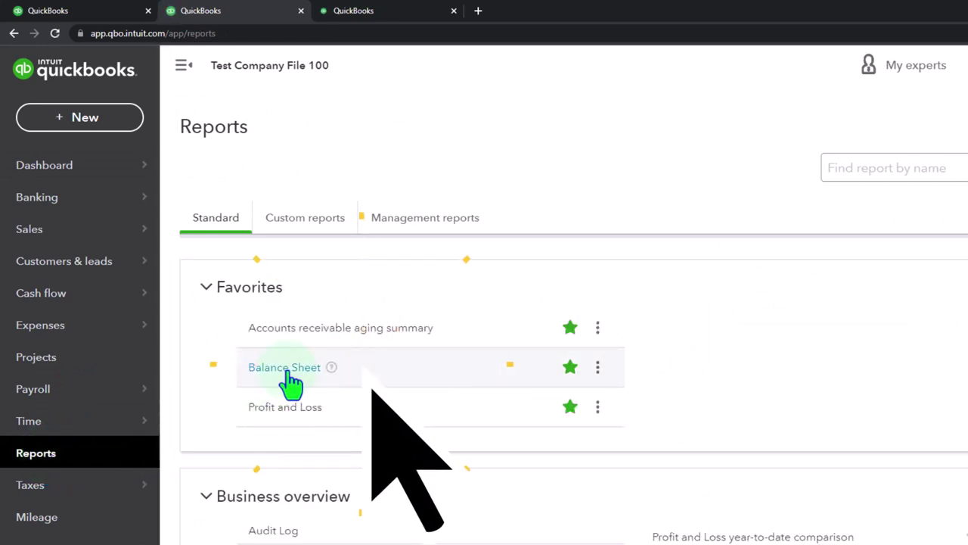
pyautogui.click(289, 371)
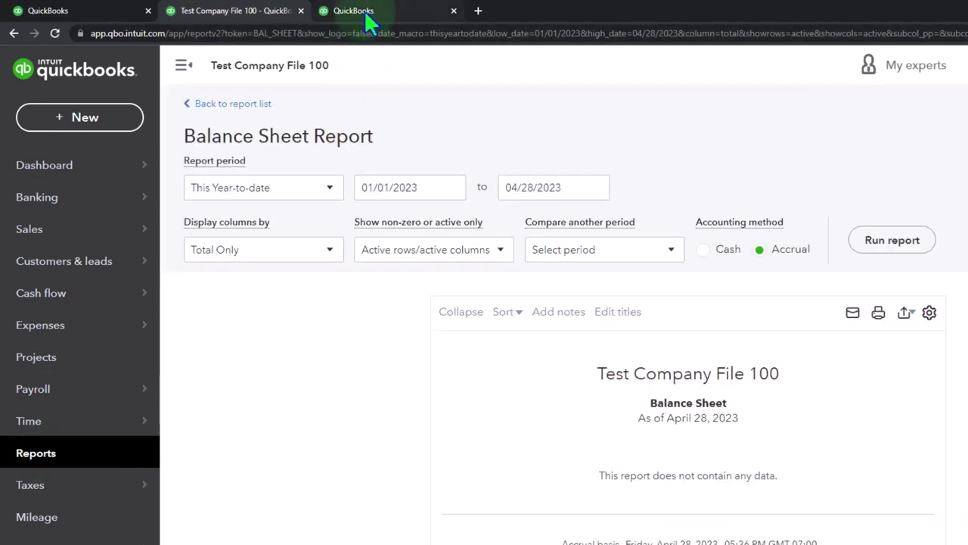
# - Open the Profit and Loss report in the third browser tab and collapse the navigation sidebar
pyautogui.click(364, 9)
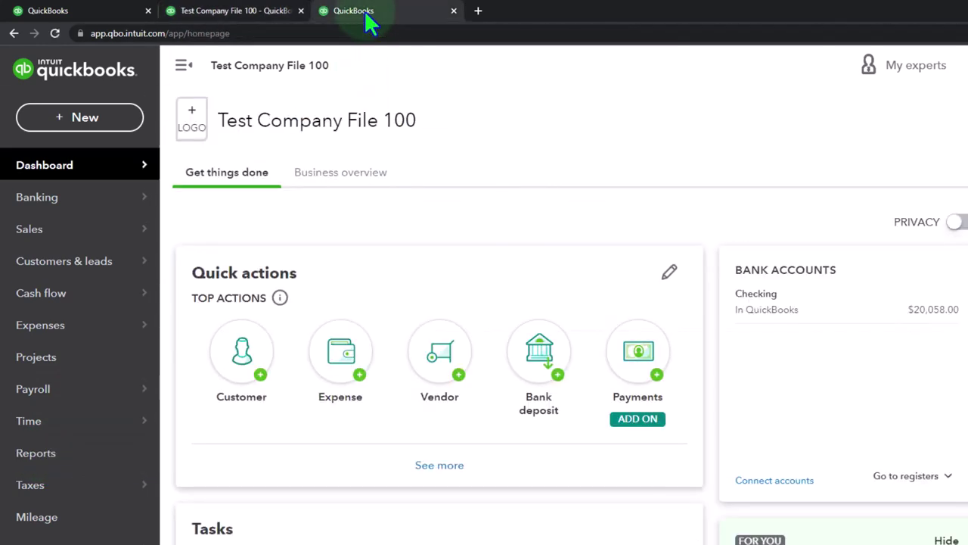
pyautogui.click(65, 460)
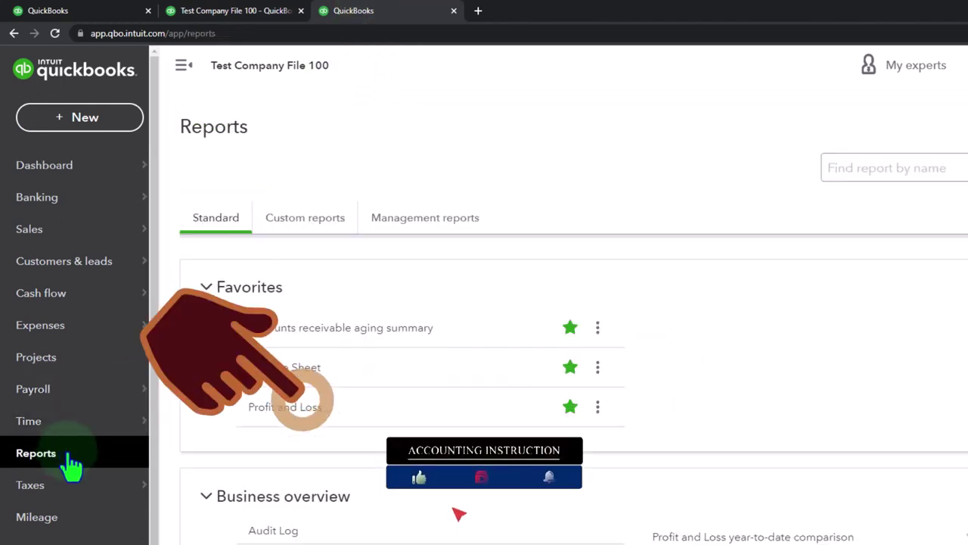
pyautogui.click(271, 409)
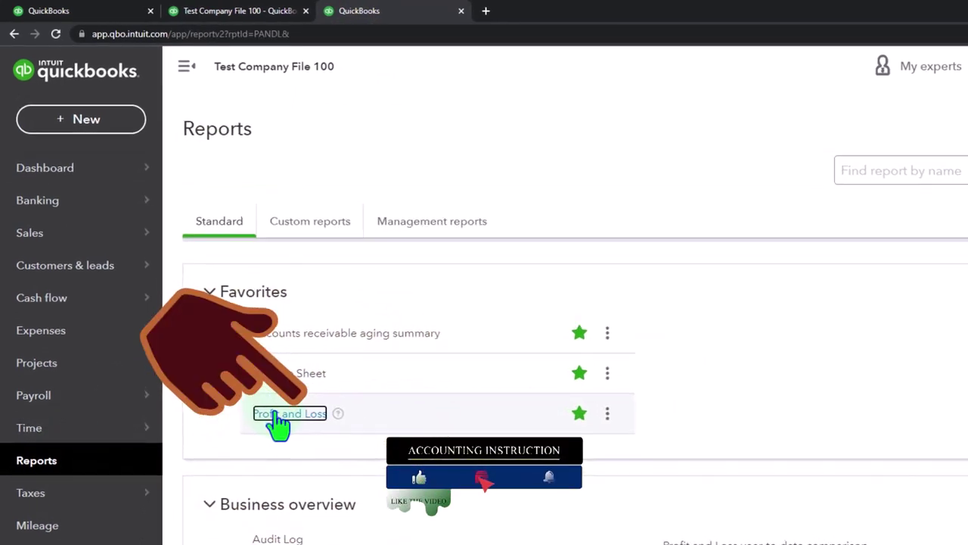
pyautogui.click(209, 77)
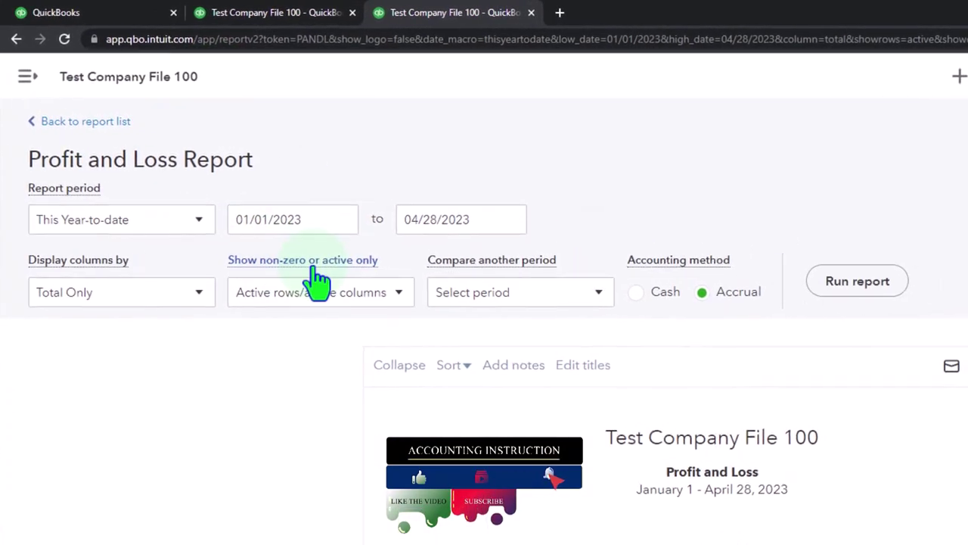
# - Run the Profit and Loss report for 01/01/2025 to 06/30/2025 with columns displayed by Months
pyautogui.click(484, 214)
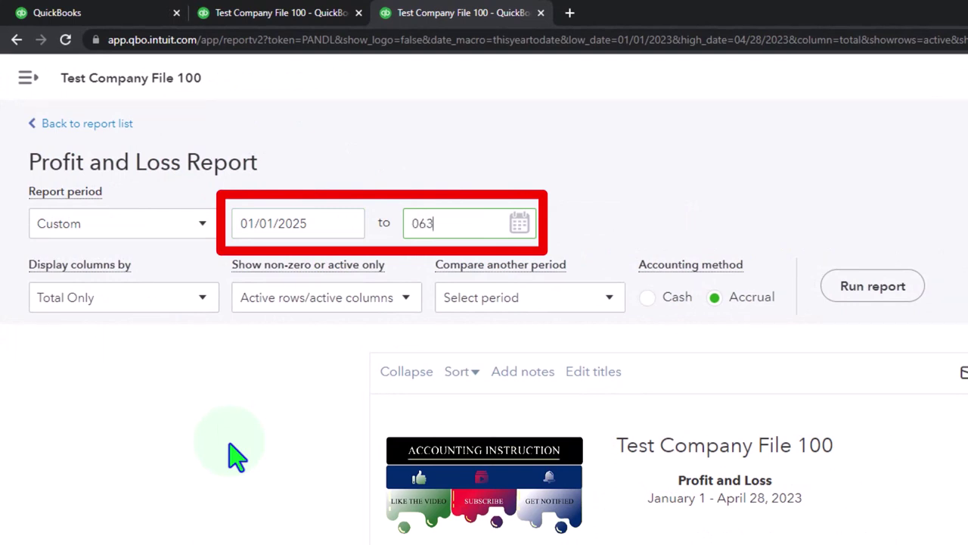
pyautogui.click(203, 301)
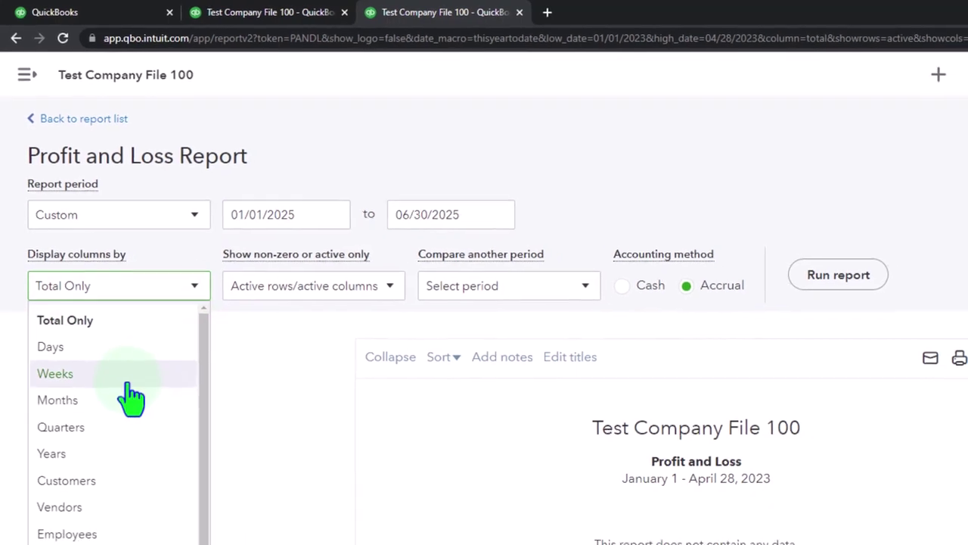
pyautogui.click(125, 400)
pyautogui.click(838, 275)
pyautogui.scroll(-2, 847, 291)
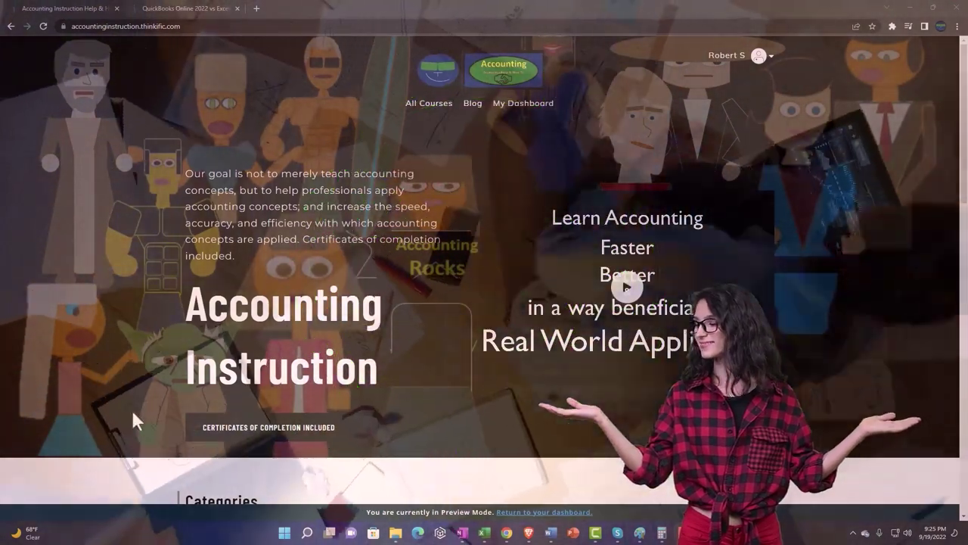
# - Look through the course categories on the Accounting Instruction site and the section list of the QuickBooks Online 2022 course
pyautogui.scroll(-7, 132, 421)
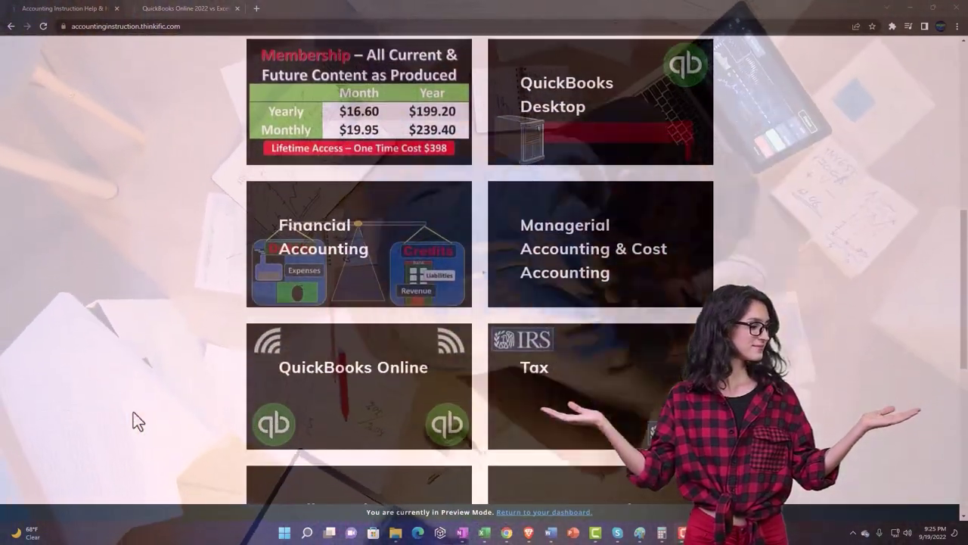
pyautogui.scroll(-5, 133, 421)
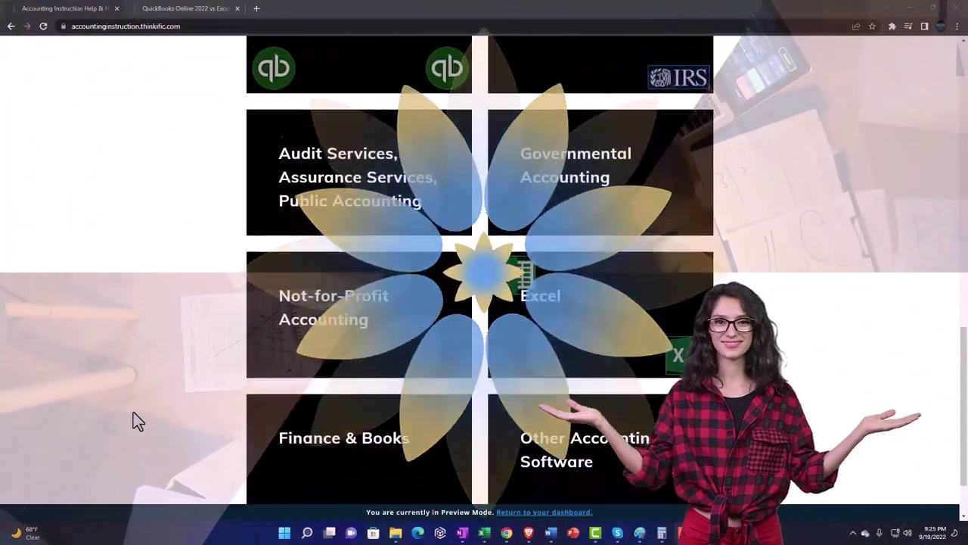
pyautogui.scroll(-1, 133, 421)
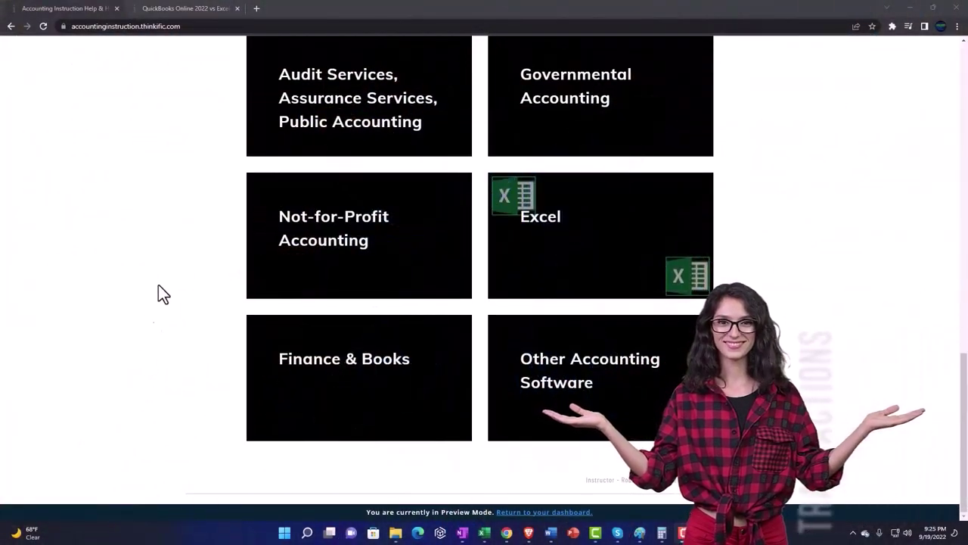
pyautogui.click(172, 7)
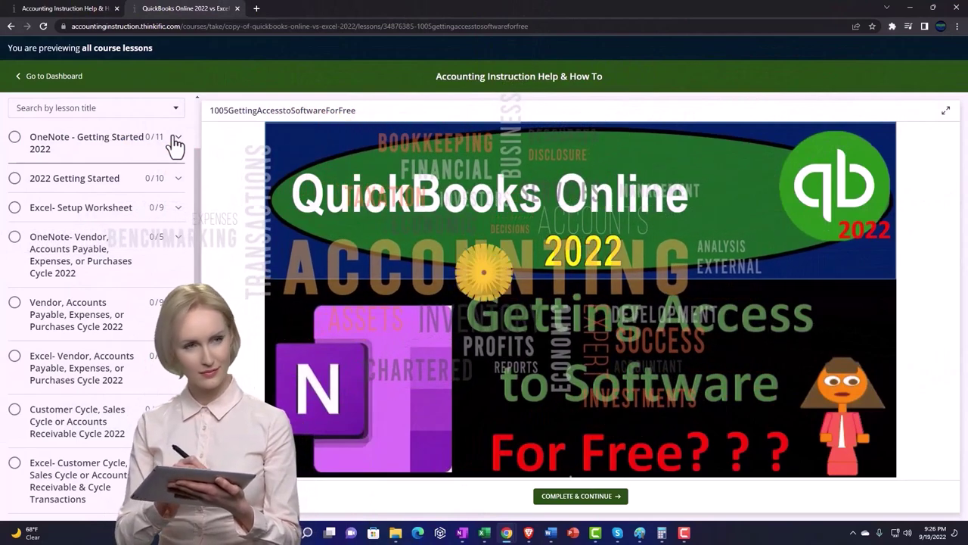
pyautogui.click(176, 141)
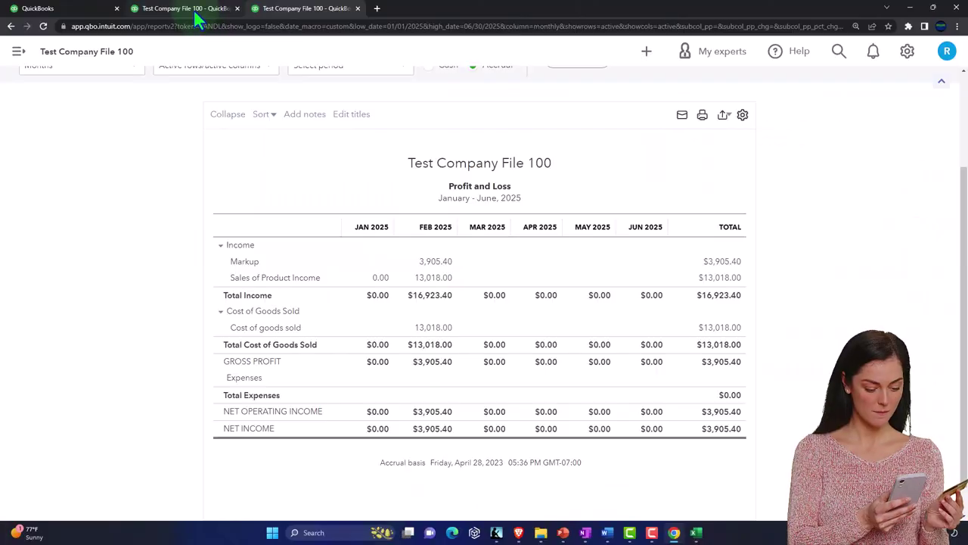
# - Run the Balance Sheet report for 01/01/2025 to 06/30/2025 with columns displayed by Customers and the sidebar collapsed
pyautogui.click(194, 13)
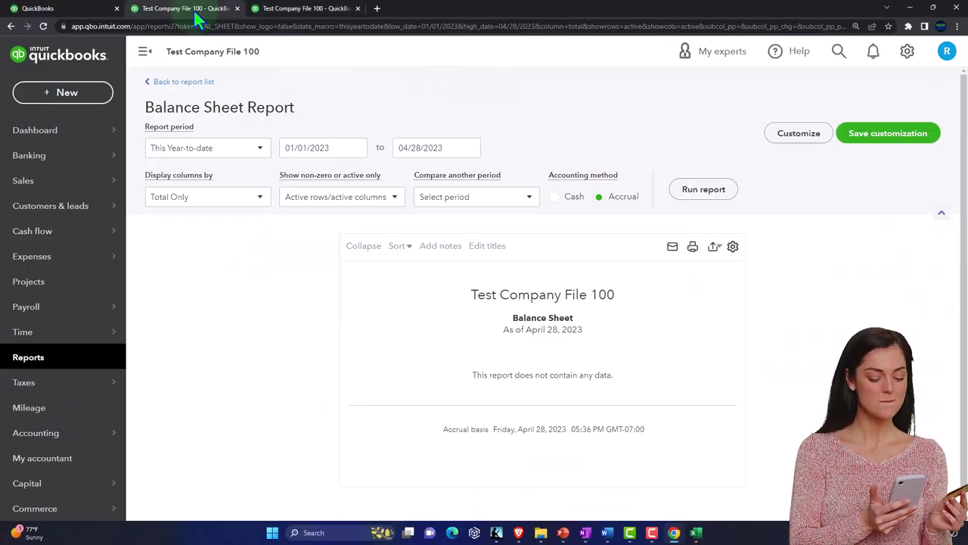
pyautogui.click(145, 51)
pyautogui.click(181, 150)
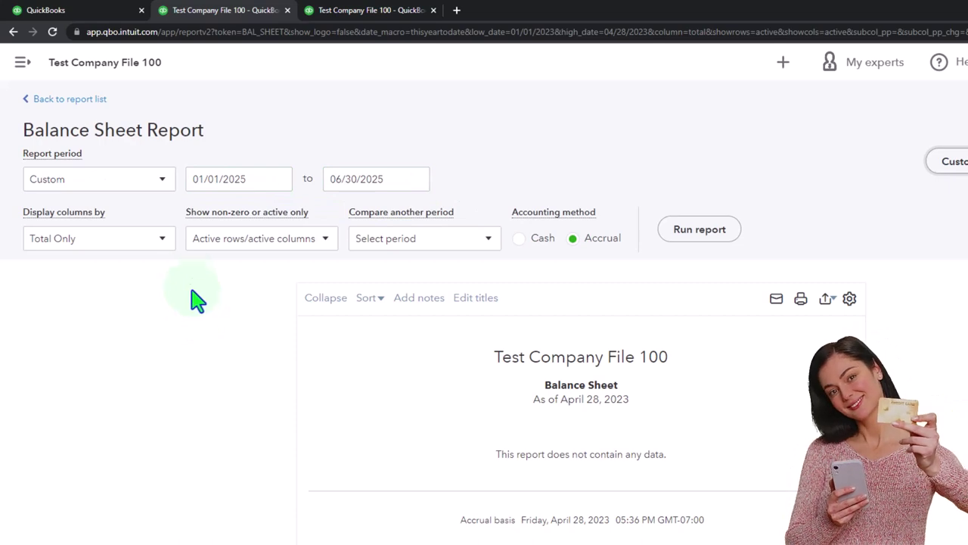
pyautogui.click(162, 239)
pyautogui.click(99, 400)
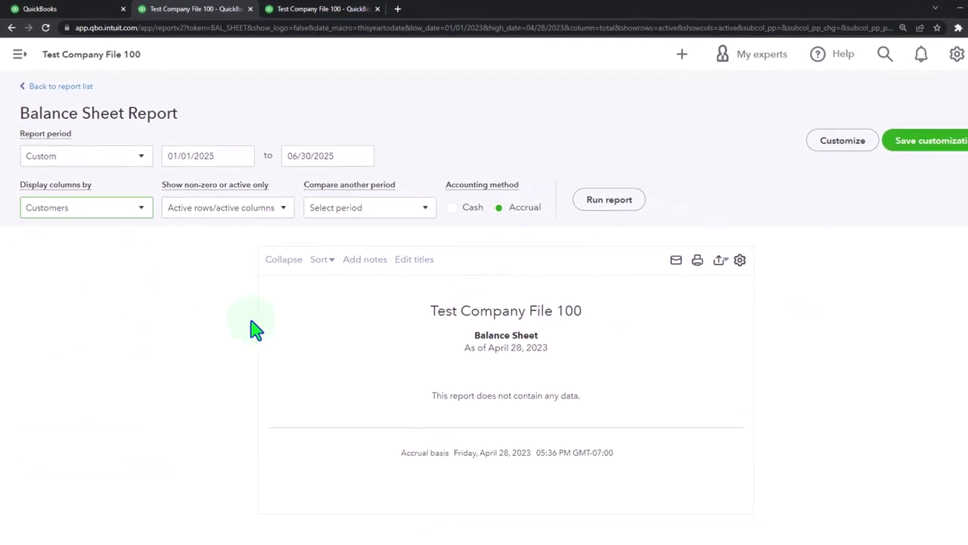
pyautogui.click(605, 203)
pyautogui.scroll(-2, 568, 201)
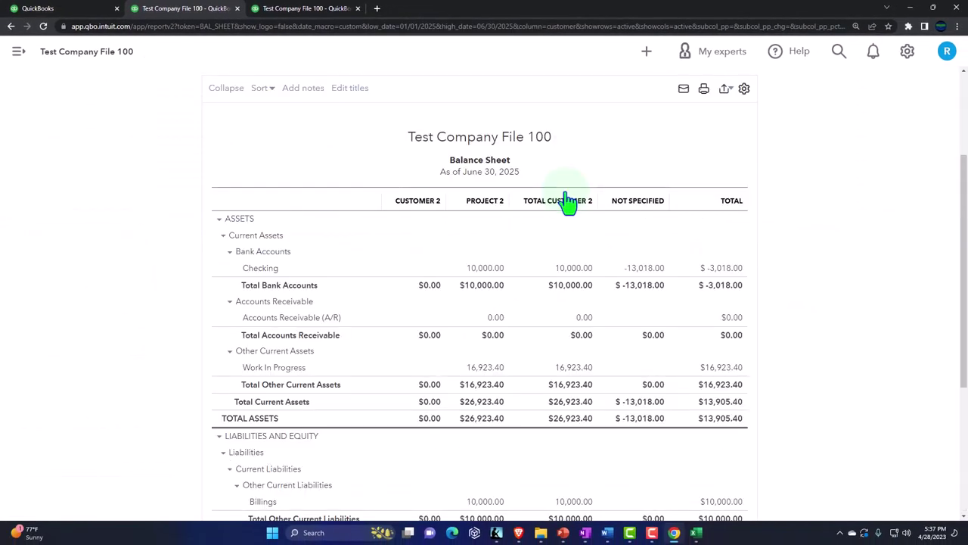
# - Open the overview of Project 2 from the projects list in the first browser tab
pyautogui.click(90, 10)
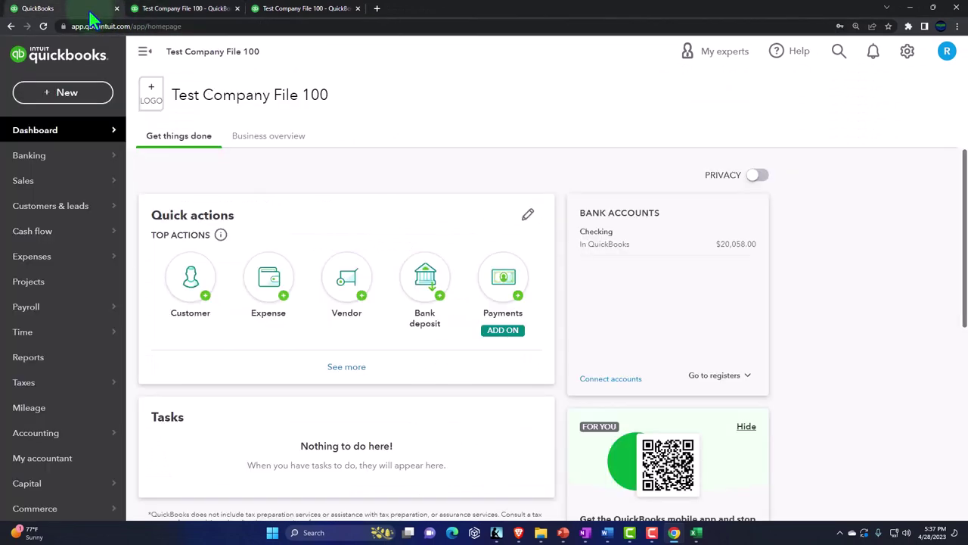
pyautogui.click(30, 288)
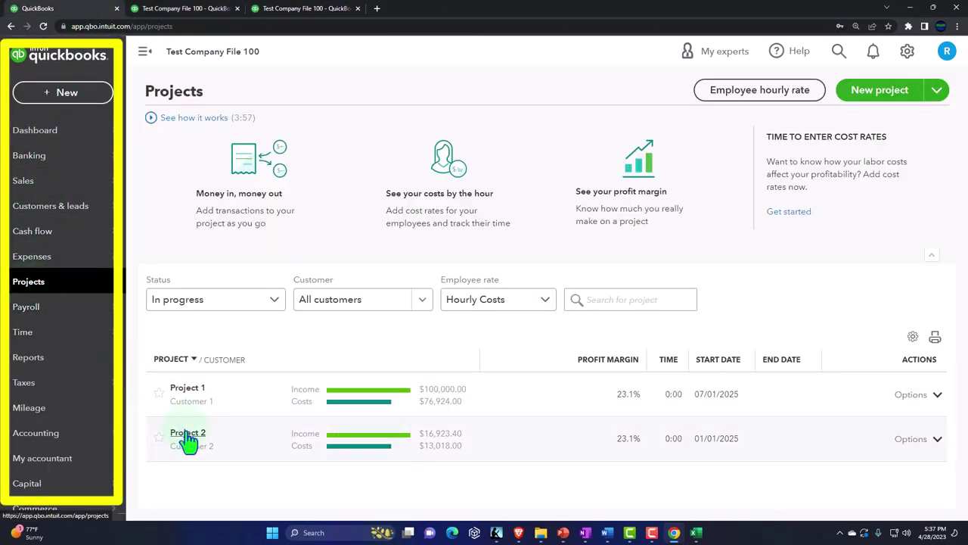
pyautogui.click(189, 440)
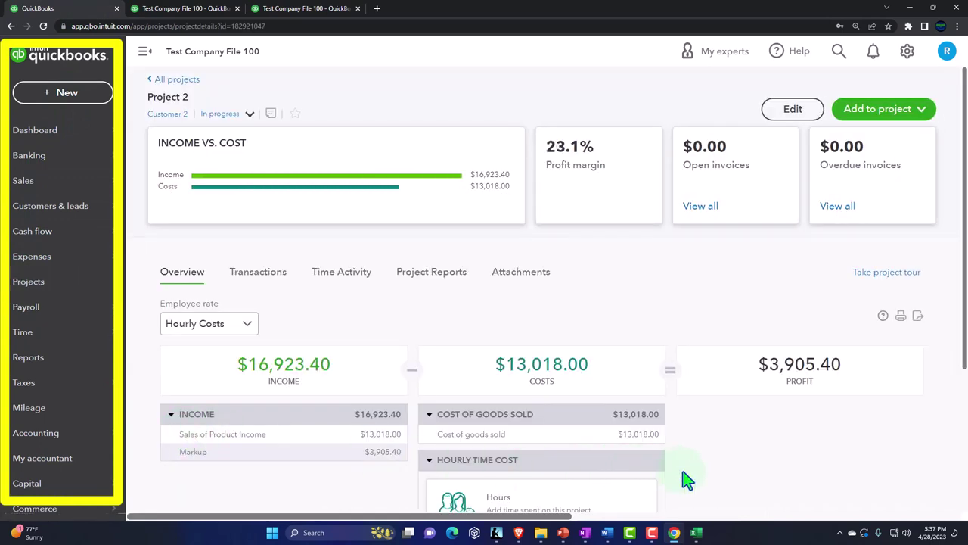
# - Switch to the Excel project worksheet and review the Job 2 estimate and the Month 1 amount in the billing schedule
pyautogui.moveTo(696, 532)
pyautogui.click(661, 494)
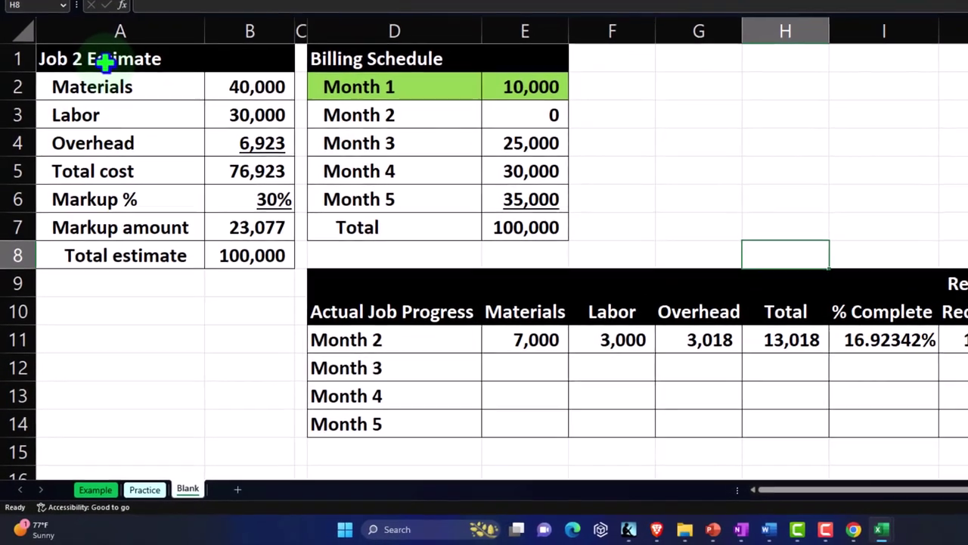
pyautogui.moveTo(104, 62); pyautogui.dragTo(227, 257)
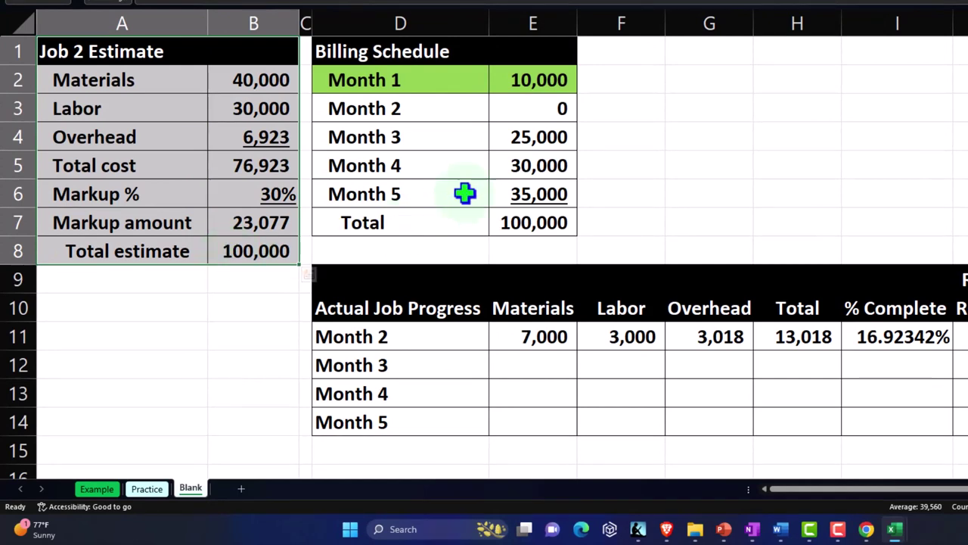
pyautogui.click(517, 85)
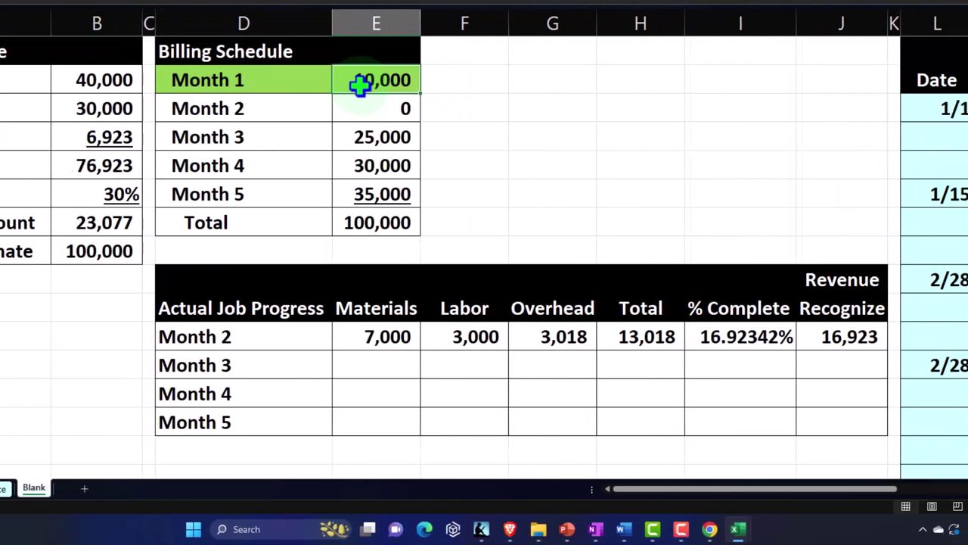
# - Review the Month 2 job progress row from materials to recognized revenue, then the journal entries and trial balance beside it
pyautogui.click(297, 337)
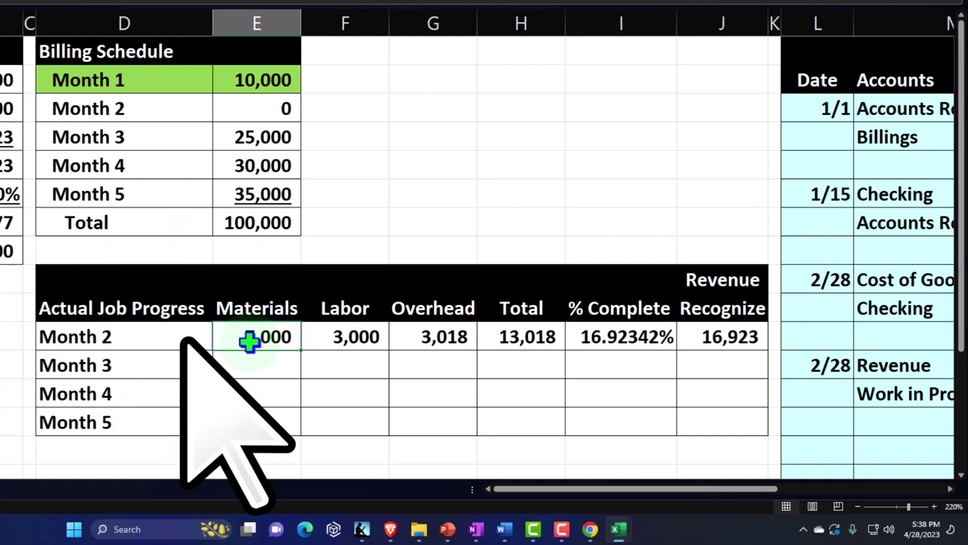
pyautogui.press('Left')
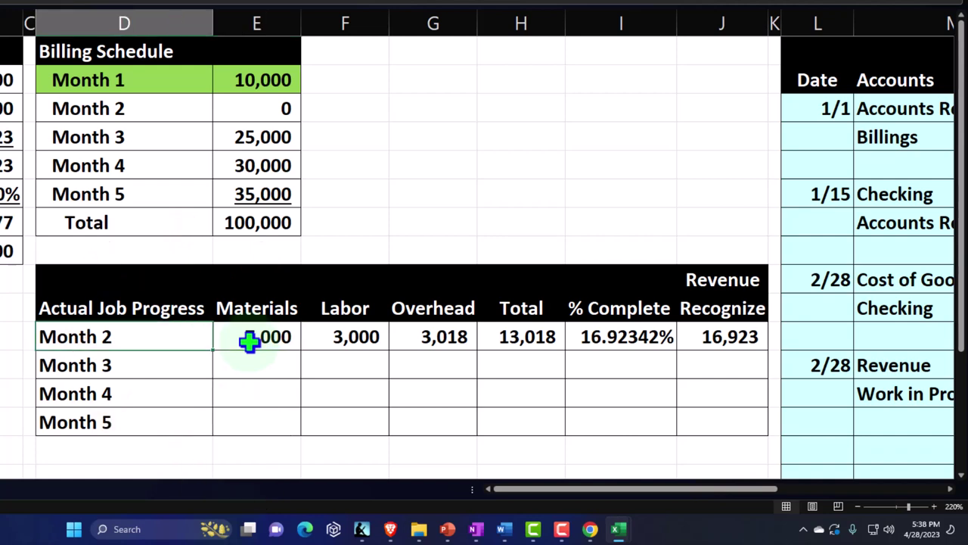
pyautogui.press('Right')
pyautogui.press('Right')
pyautogui.press('Right')
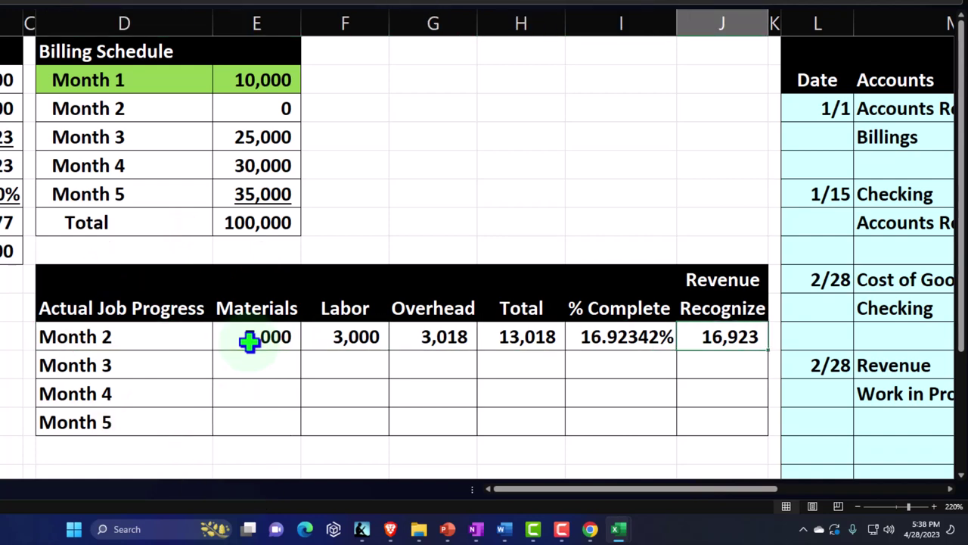
pyautogui.press('Right')
pyautogui.press('Right')
pyautogui.press('Right')
pyautogui.press('Right')
pyautogui.press('Right')
pyautogui.press('Right')
pyautogui.press('Right')
pyautogui.press('Right')
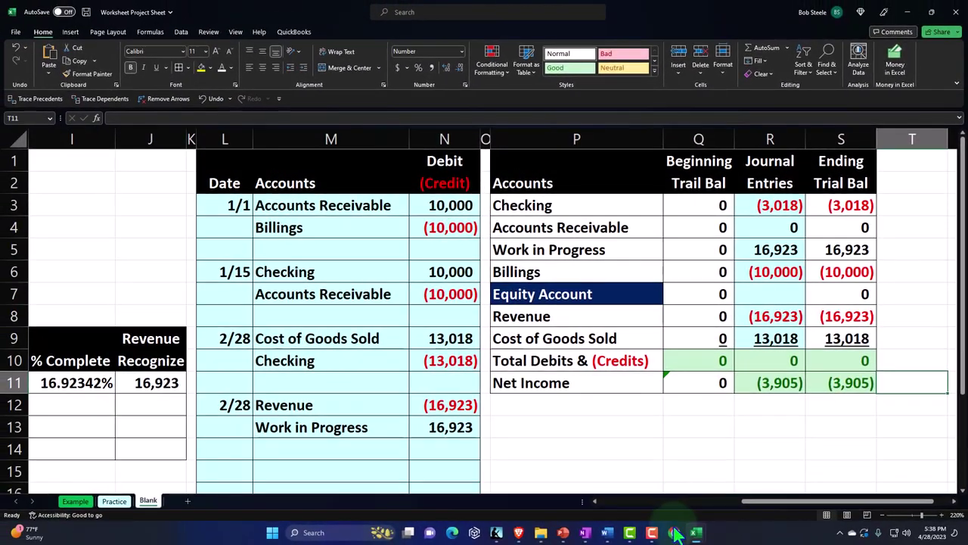
# - Switch to QuickBooks, check the February 2025 income on the Profit and Loss report, and return to the Project 2 overview
pyautogui.click(663, 532)
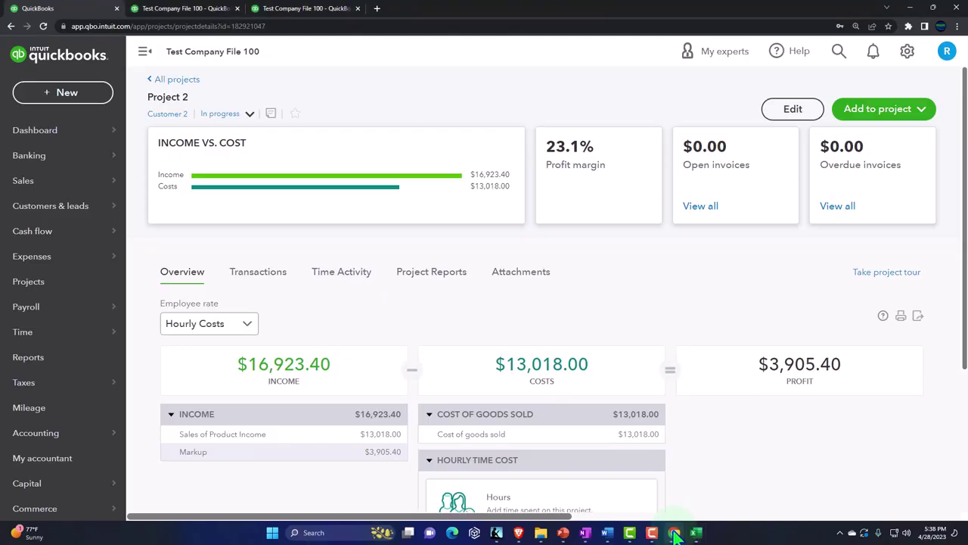
pyautogui.click(307, 9)
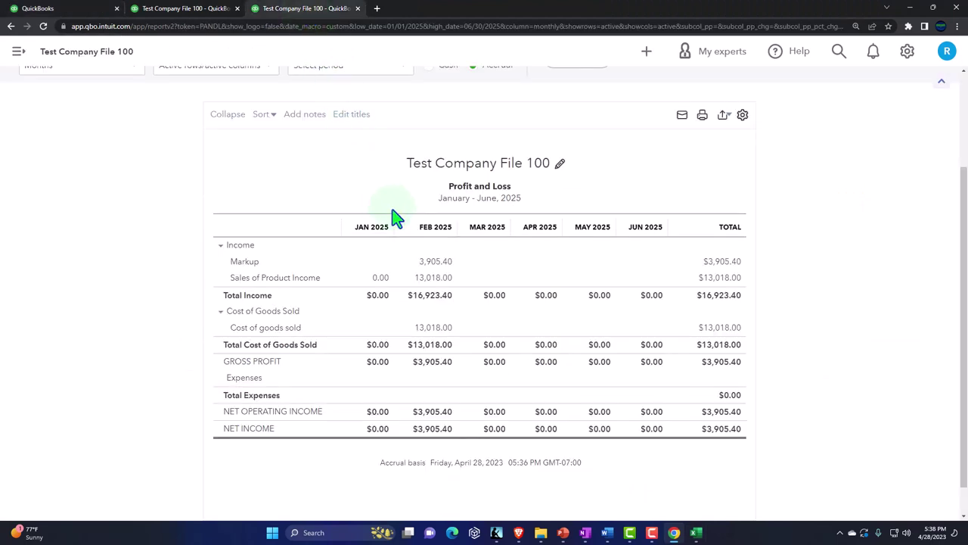
pyautogui.click(433, 279)
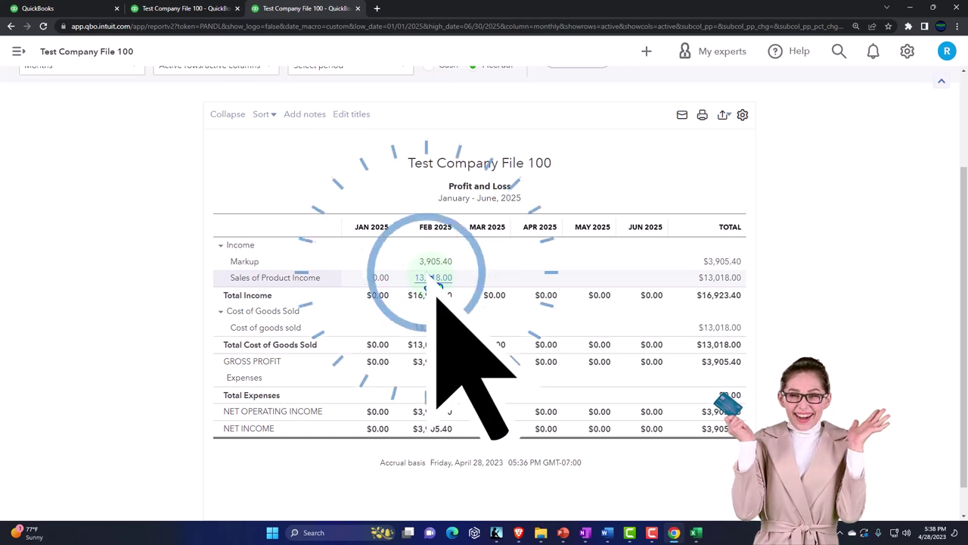
pyautogui.click(38, 8)
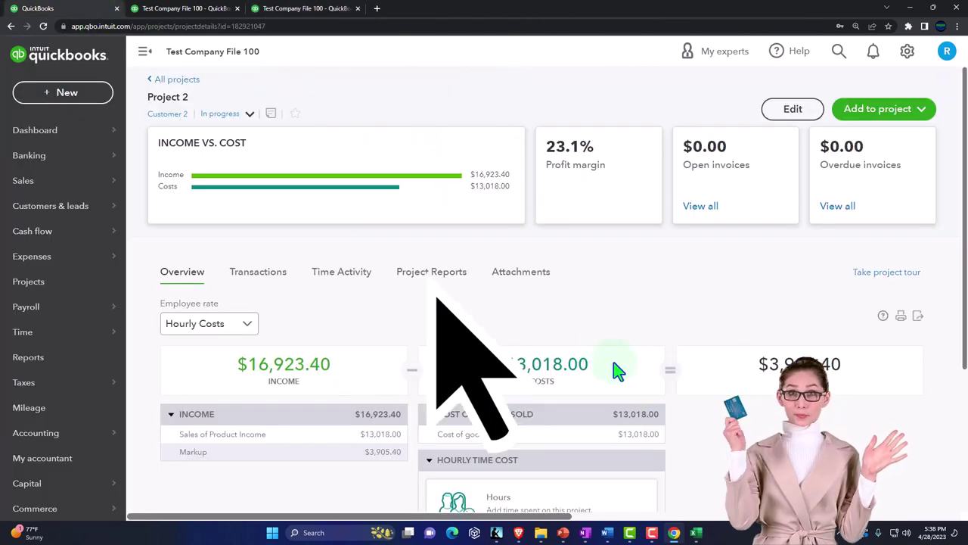
# - Switch back to the Excel project worksheet and review its journal entries, job progress table and billing schedule
pyautogui.moveTo(695, 531)
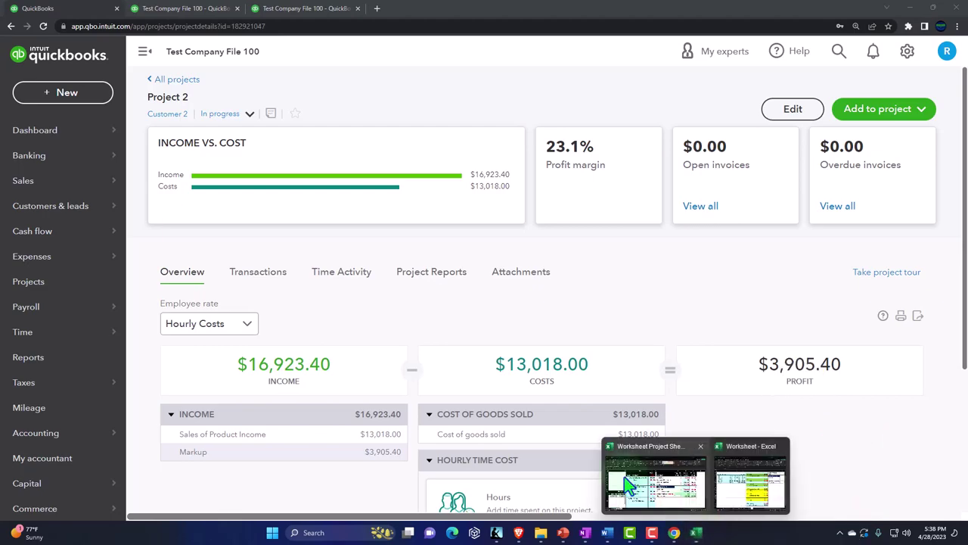
pyautogui.click(629, 485)
pyautogui.click(374, 292)
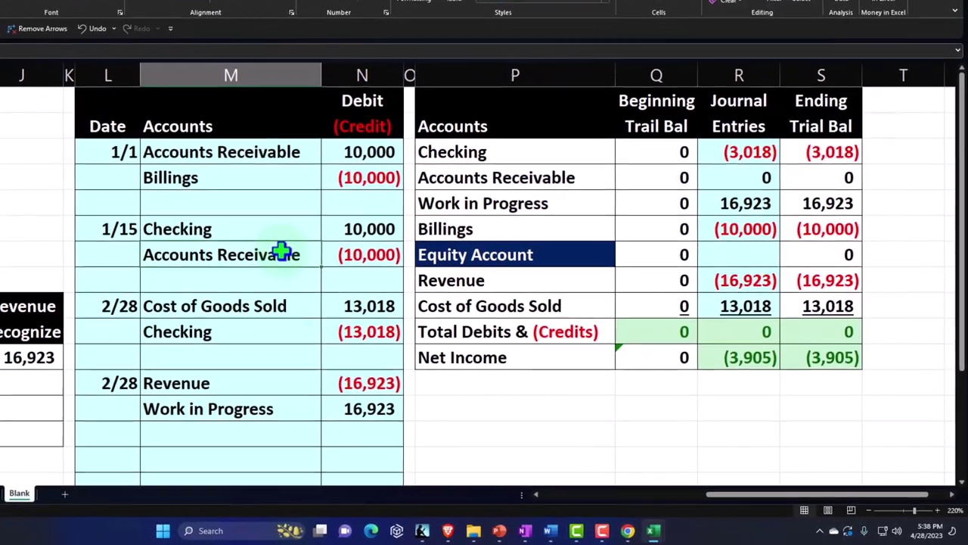
pyautogui.scroll(-1, 281, 252)
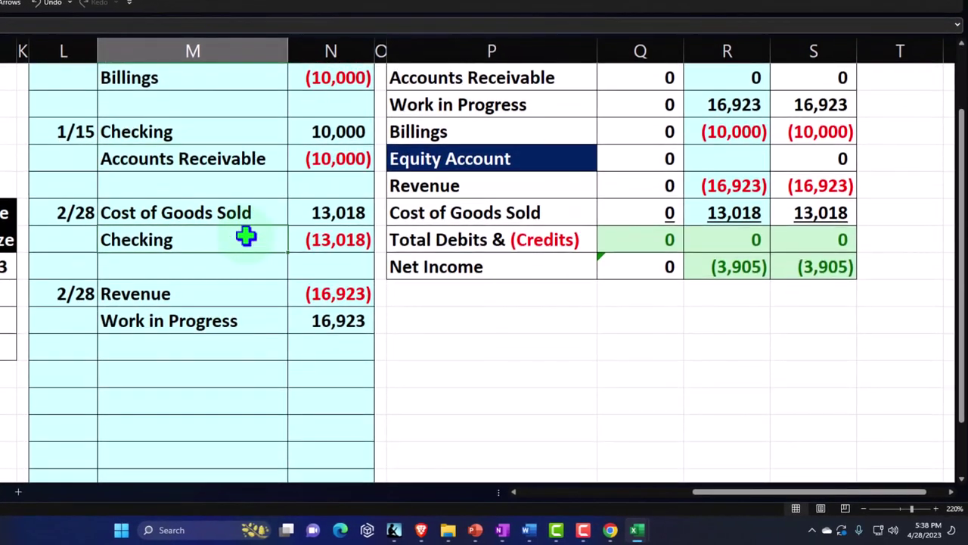
pyautogui.hscroll(-5, 246, 237)
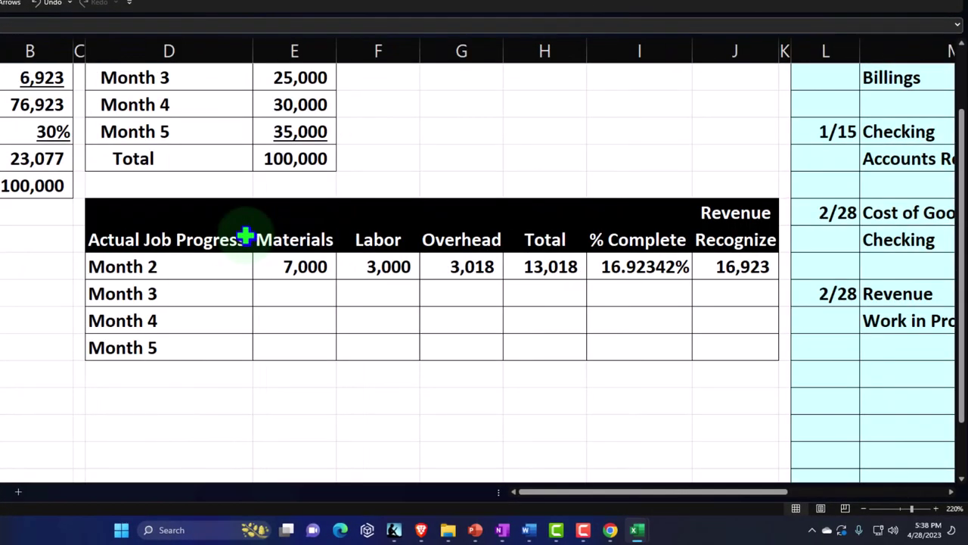
pyautogui.scroll(1, 246, 237)
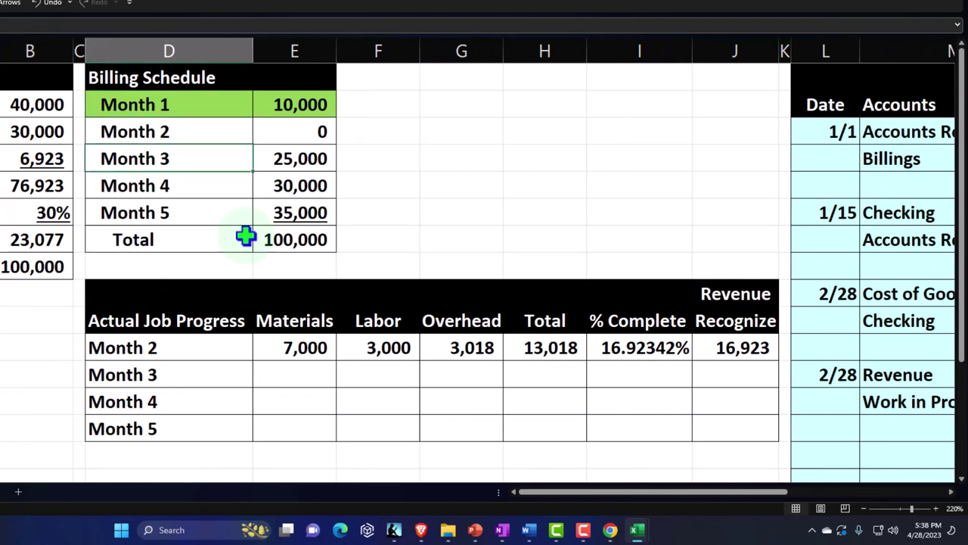
# - Enter 3/1 in column L as the date of a new journal entry, one blank row below the last entry
pyautogui.press('Right')
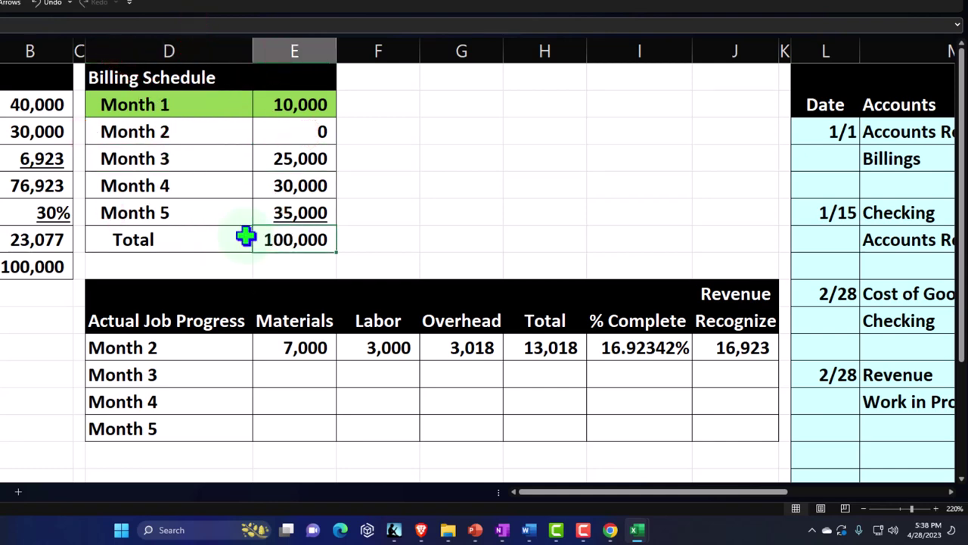
pyautogui.press('Right')
pyautogui.press('Right')
pyautogui.press('Right')
pyautogui.press('Right')
pyautogui.press('Right')
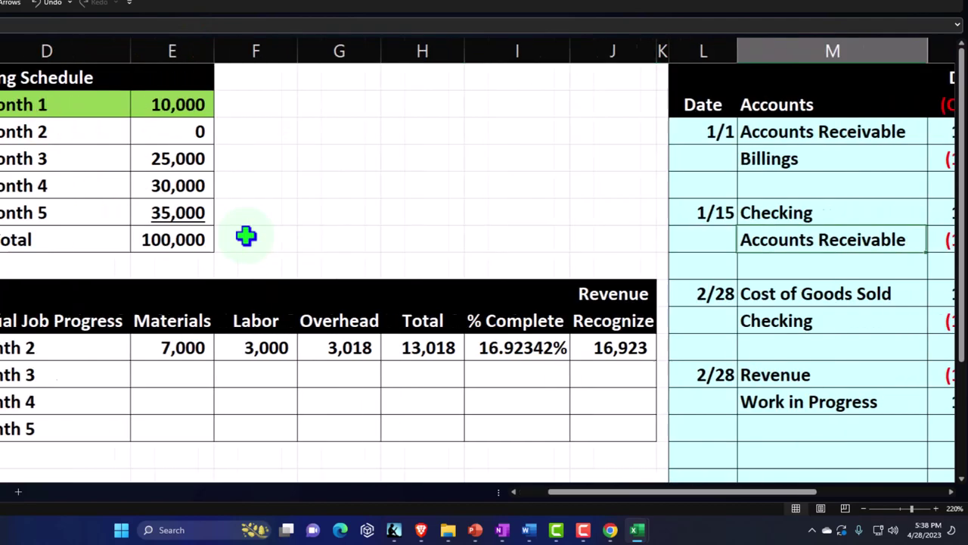
pyautogui.press('Down')
pyautogui.press('Left')
pyautogui.press('Left')
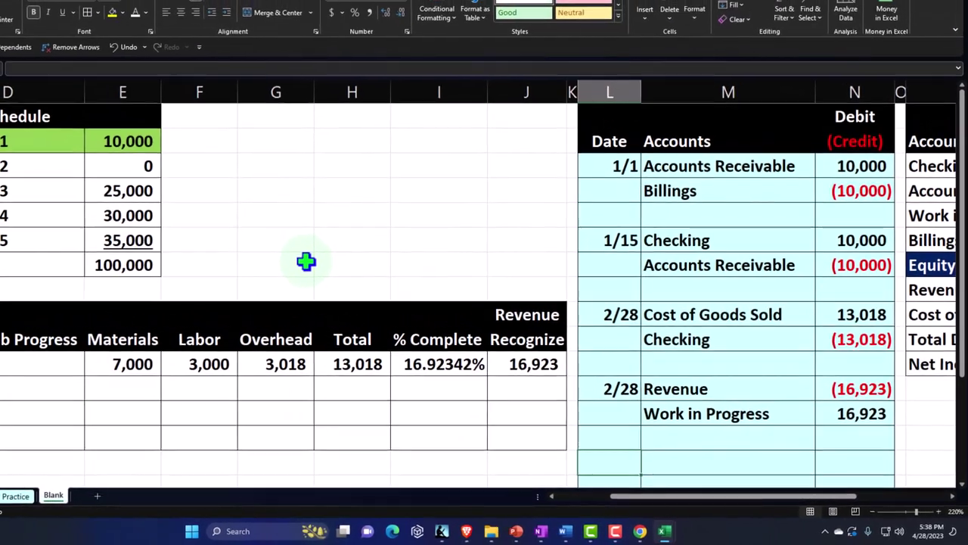
pyautogui.write('3/1')
pyautogui.press('Return')
pyautogui.press('Right')
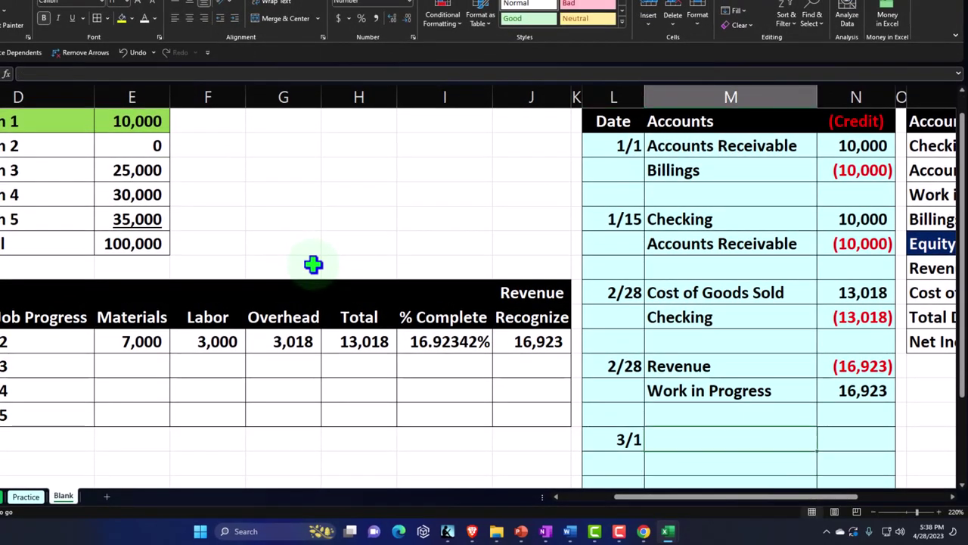
# - Link the 3/1 entry's first account cell to Accounts Receivable in the trial balance
pyautogui.write('+')
pyautogui.press('Left')
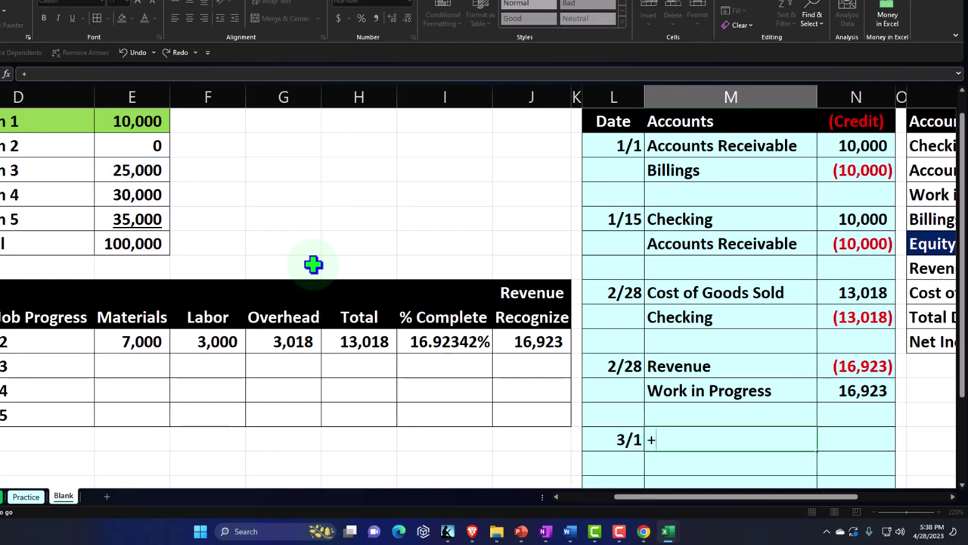
pyautogui.press('Right')
pyautogui.press('Right')
pyautogui.press('Right')
pyautogui.press('Up')
pyautogui.press('Up')
pyautogui.press('Up')
pyautogui.press('Up')
pyautogui.press('Up')
pyautogui.press('Up')
pyautogui.press('Up')
pyautogui.press('Up')
pyautogui.press('Up')
pyautogui.press('Up')
pyautogui.press('Left')
pyautogui.press('Tab')
# - Link the 3/1 Accounts Receivable debit to the 25,000 Month 3 amount in the billing schedule
pyautogui.press('F2')
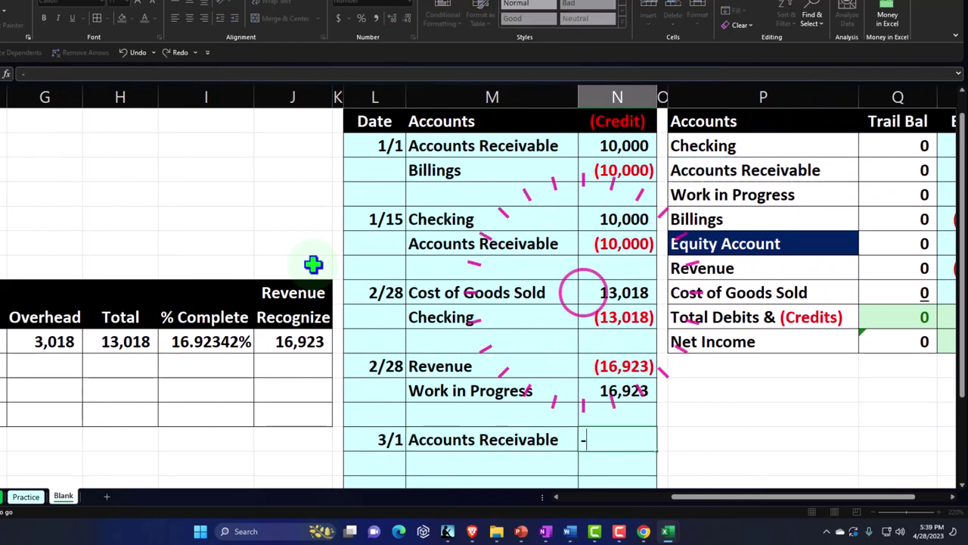
pyautogui.write('+')
pyautogui.press('Left')
pyautogui.press('Left')
pyautogui.press('Left')
pyautogui.press('Left')
pyautogui.press('Left')
pyautogui.press('Left')
pyautogui.press('Left')
pyautogui.press('Left')
pyautogui.press('Left')
pyautogui.press('Left')
pyautogui.press('Up')
pyautogui.press('Up')
pyautogui.press('Up')
pyautogui.press('Right')
pyautogui.press('Up')
pyautogui.press('Up')
pyautogui.press('Up')
pyautogui.press('Up')
pyautogui.press('Up')
pyautogui.press('Up')
pyautogui.press('Up')
pyautogui.press('Up')
pyautogui.press('Up')
pyautogui.press('Down')
pyautogui.press('Return')
# - Link the second account cell of the 3/1 entry to Billings in the trial balance
pyautogui.press('Right')
pyautogui.press('Right')
pyautogui.press('Right')
pyautogui.press('Right')
pyautogui.press('Right')
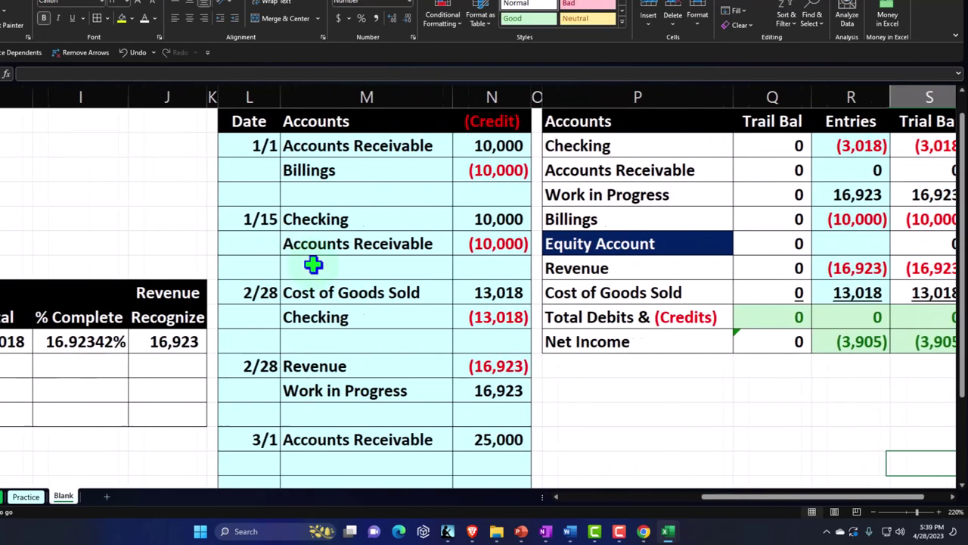
pyautogui.press('Left')
pyautogui.press('Left')
pyautogui.press('Left')
pyautogui.press('Left')
pyautogui.press('Left')
pyautogui.press('Left')
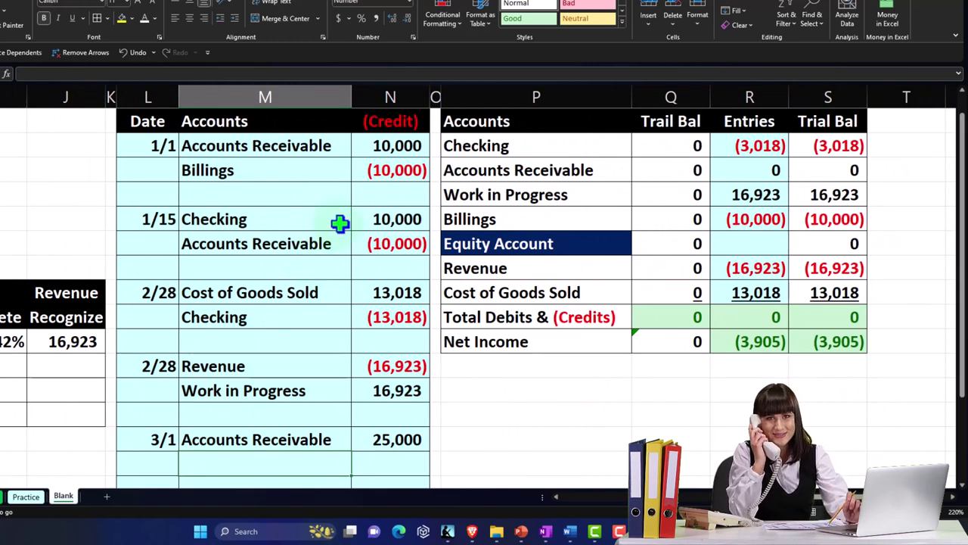
pyautogui.scroll(-1, 339, 222)
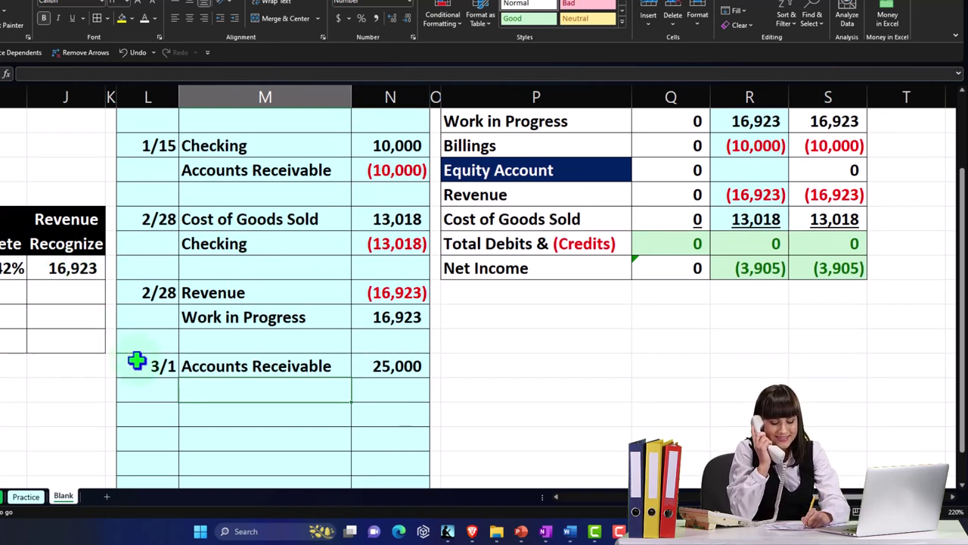
pyautogui.write('=')
pyautogui.press('Right')
pyautogui.press('Right')
pyautogui.press('Right')
pyautogui.press('Up')
pyautogui.press('Up')
pyautogui.press('Up')
pyautogui.press('Up')
pyautogui.press('Up')
pyautogui.press('Up')
pyautogui.press('Up')
pyautogui.press('Up')
pyautogui.press('Up')
pyautogui.press('Up')
pyautogui.press('Return')
pyautogui.press('Up')
pyautogui.press('Right')
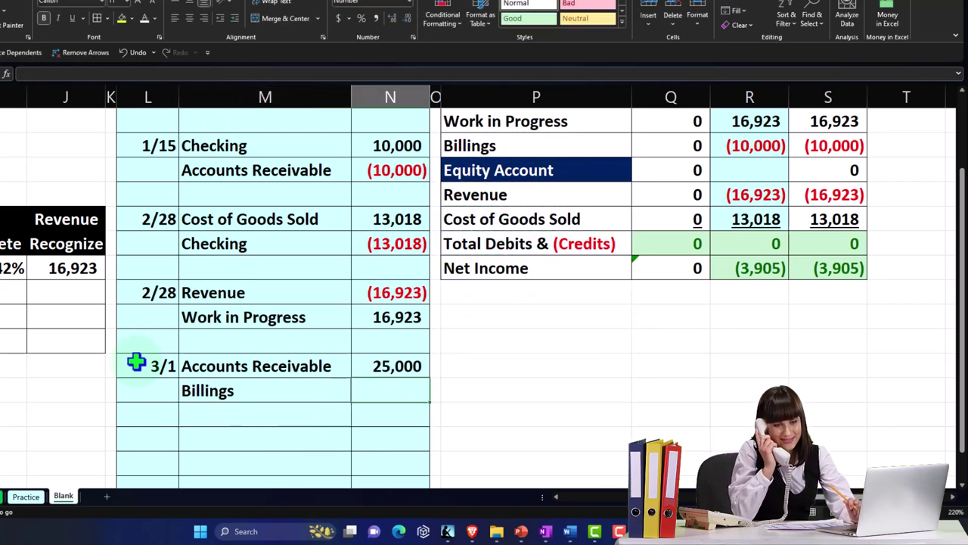
# - Credit Billings in the 3/1 entry with the negative of the Accounts Receivable debit above it
pyautogui.write('-')
pyautogui.press('Up')
pyautogui.press('Return')
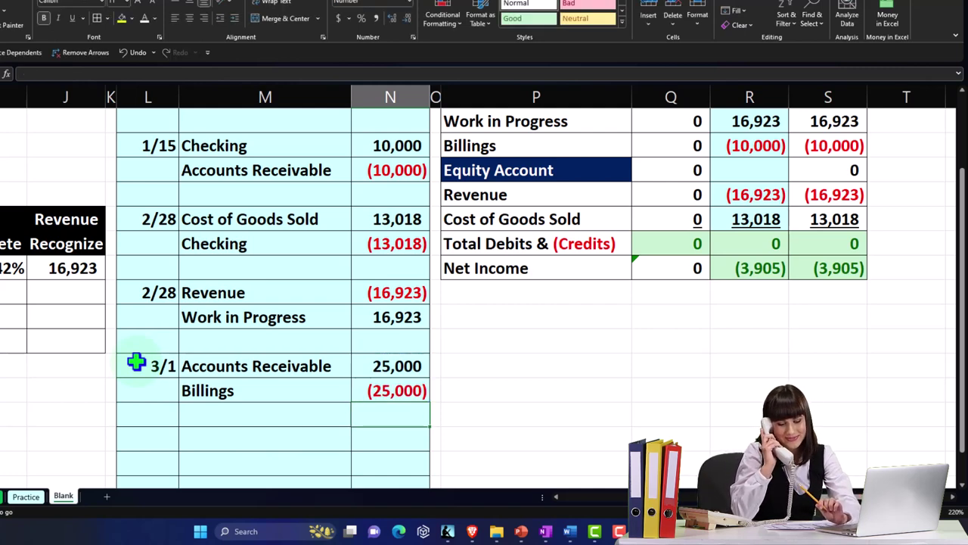
# - Add the 3/1 debit of 25,000 to the Accounts Receivable formula in the trial balance's Journal Entries column
pyautogui.write('=')
pyautogui.press('Up')
pyautogui.press('Up')
pyautogui.press('Up')
pyautogui.press('Up')
pyautogui.press('Up')
pyautogui.press('Up')
pyautogui.press('Up')
pyautogui.press('Up')
pyautogui.press('Up')
pyautogui.press('Up')
pyautogui.press('Up')
pyautogui.press('Up')
pyautogui.press('Up')
pyautogui.press('Up')
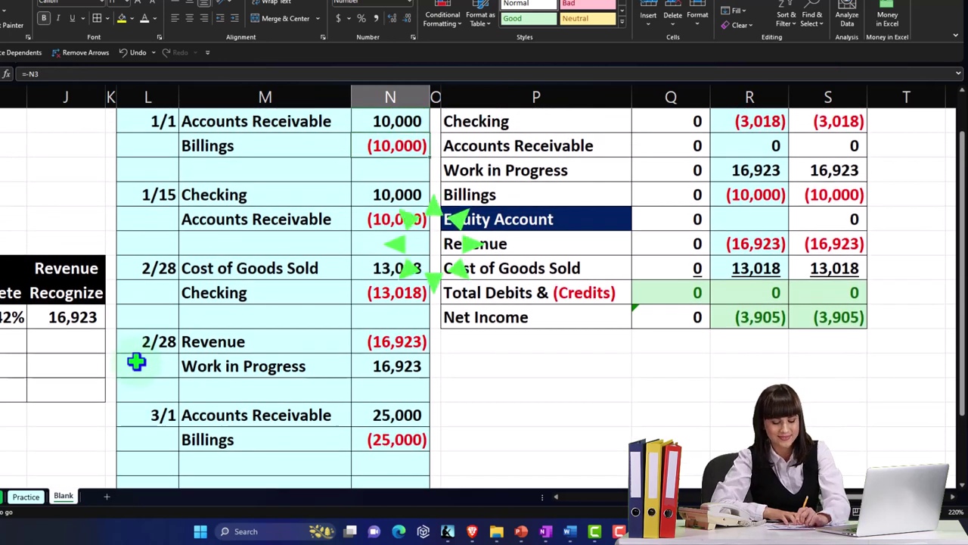
pyautogui.press('Right')
pyautogui.press('Right')
pyautogui.press('Right')
pyautogui.press('Right')
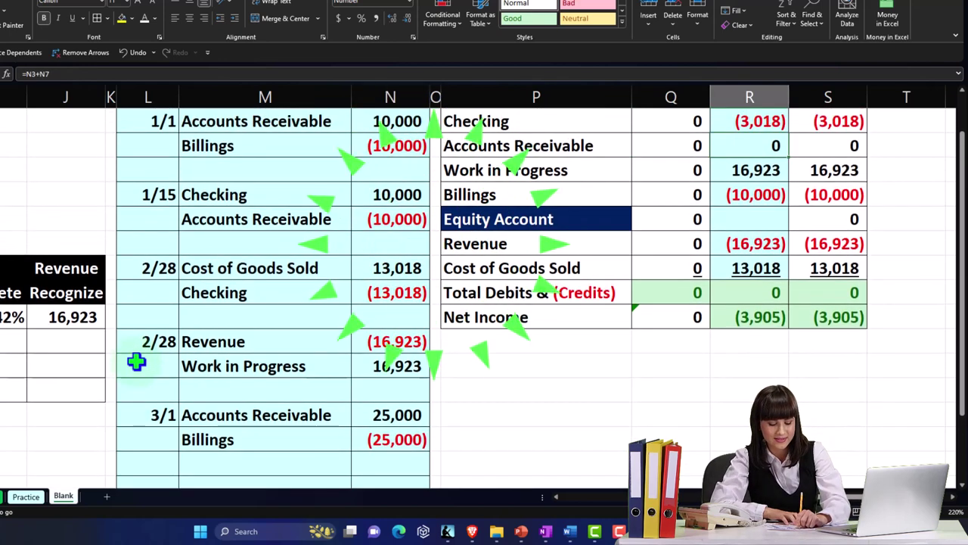
pyautogui.doubleClick(773, 145)
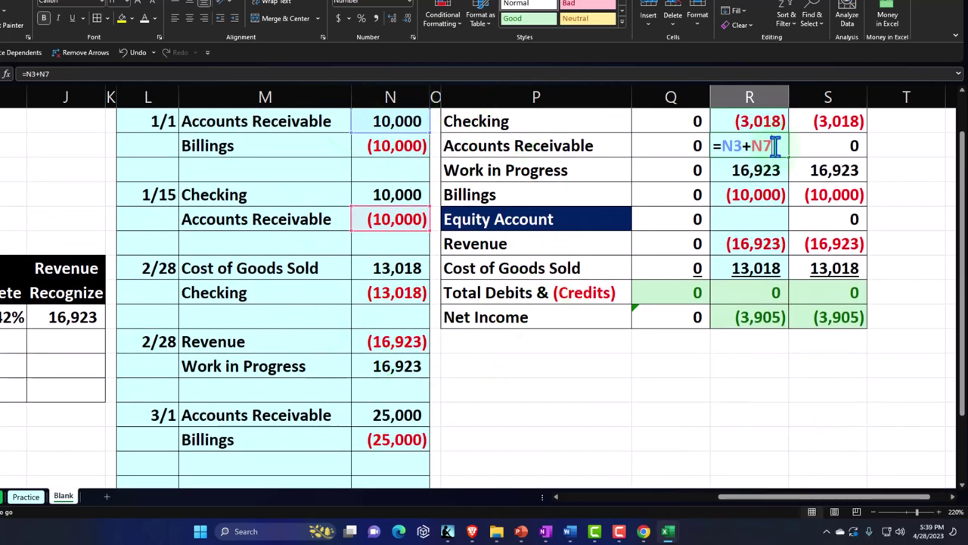
pyautogui.write('+')
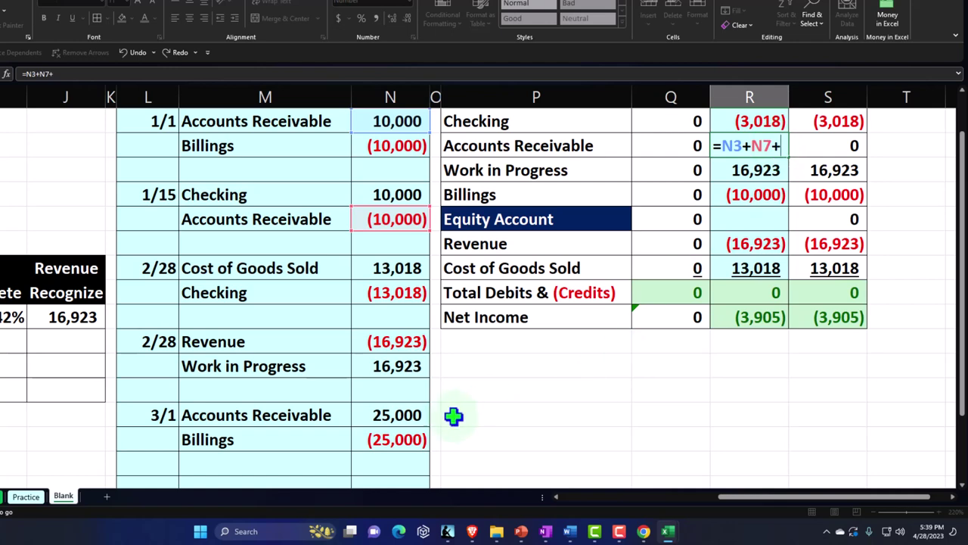
pyautogui.click(409, 414)
pyautogui.press('Return')
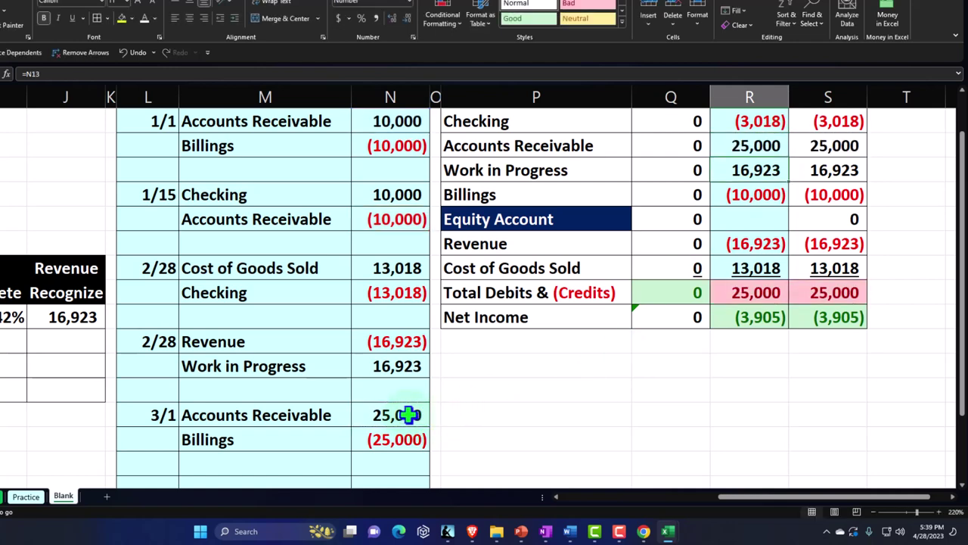
# - Add the 3/1 Billings credit of (25,000) to the Billings formula in the Journal Entries column
pyautogui.press('Down')
pyautogui.press('Down')
pyautogui.press('Up')
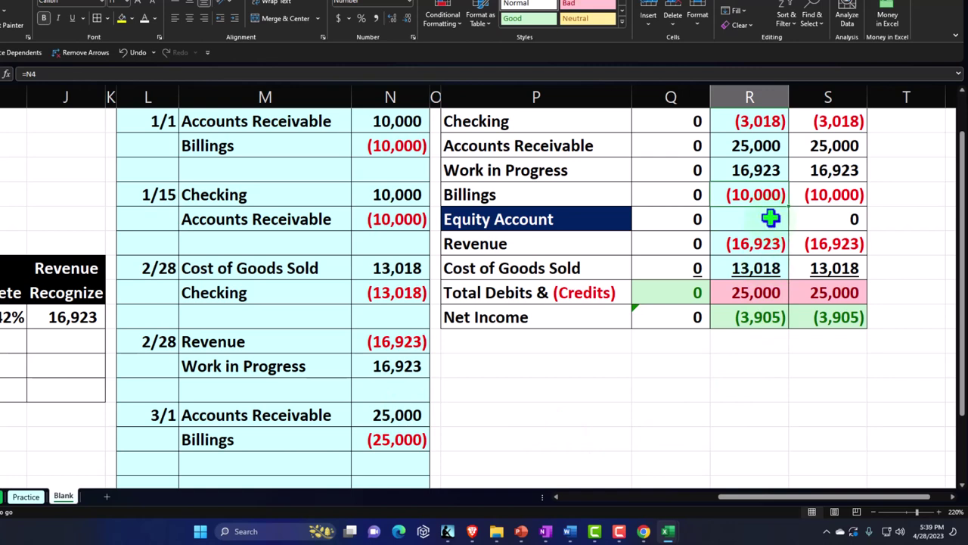
pyautogui.press('F2')
pyautogui.write('+')
pyautogui.press('Down')
pyautogui.press('Down')
pyautogui.press('Down')
pyautogui.press('Down')
pyautogui.press('Down')
pyautogui.press('Down')
pyautogui.press('Down')
pyautogui.press('Left')
pyautogui.press('Left')
pyautogui.press('Left')
pyautogui.press('Left')
pyautogui.press('Down')
pyautogui.press('Down')
pyautogui.press('Down')
pyautogui.press('Tab')
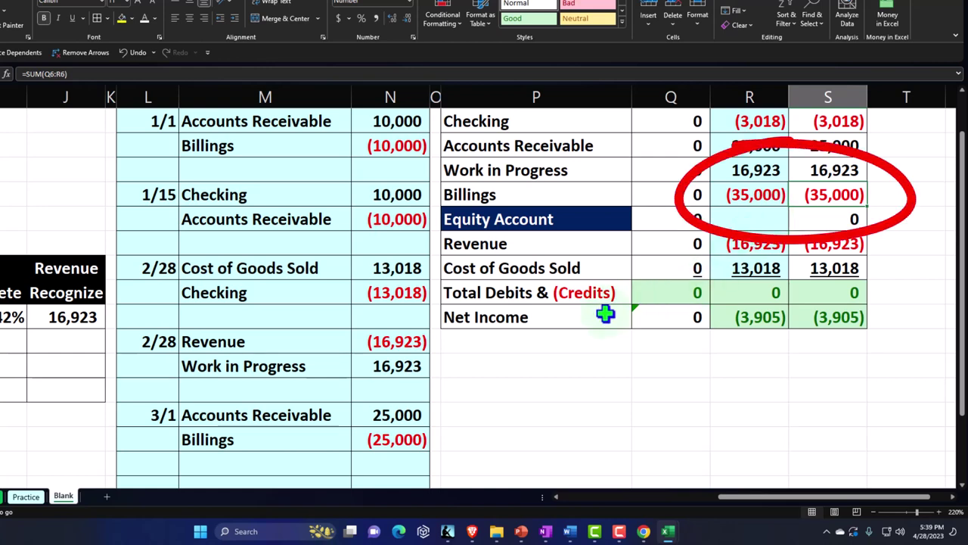
# - Switch to QuickBooks and start a new invoice from the Project 2 overview
pyautogui.scroll(-1, 605, 314)
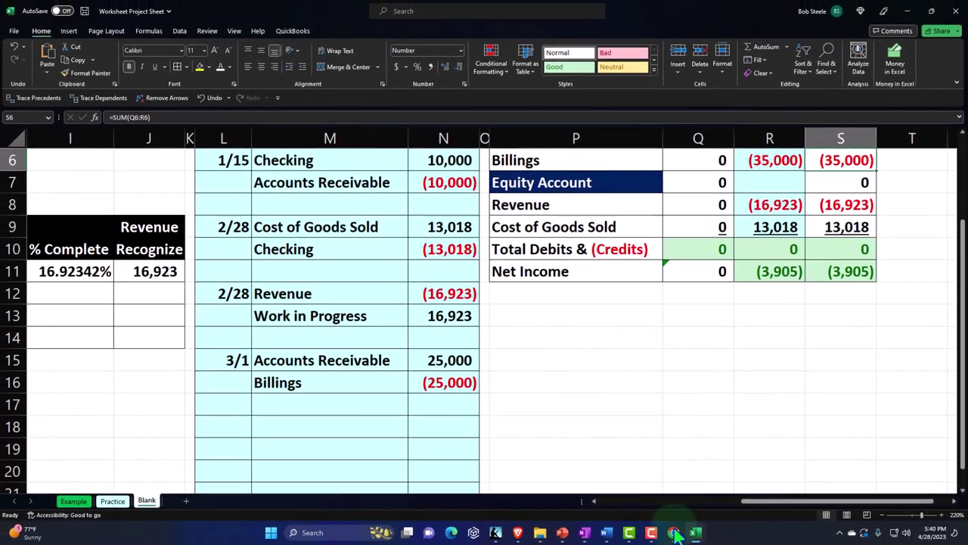
pyautogui.moveTo(674, 532)
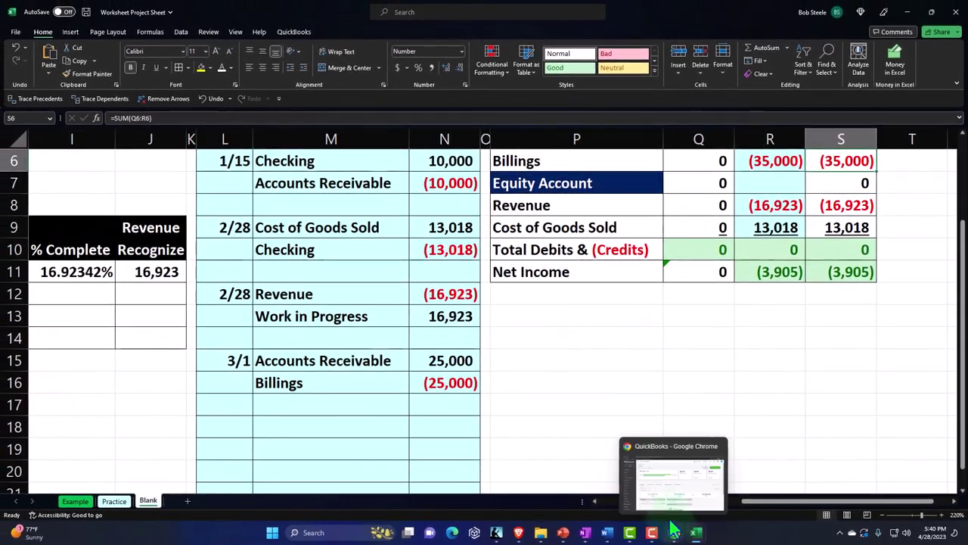
pyautogui.click(658, 491)
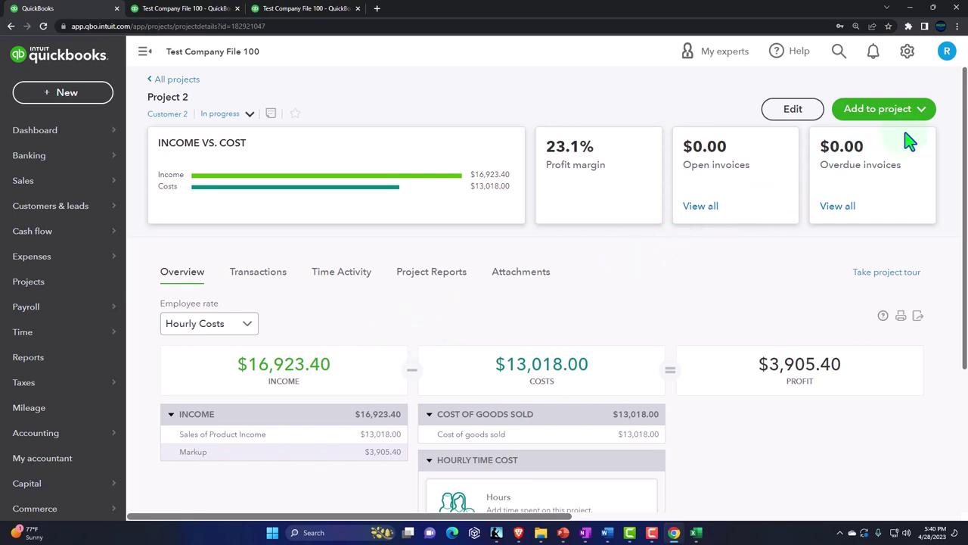
pyautogui.click(921, 112)
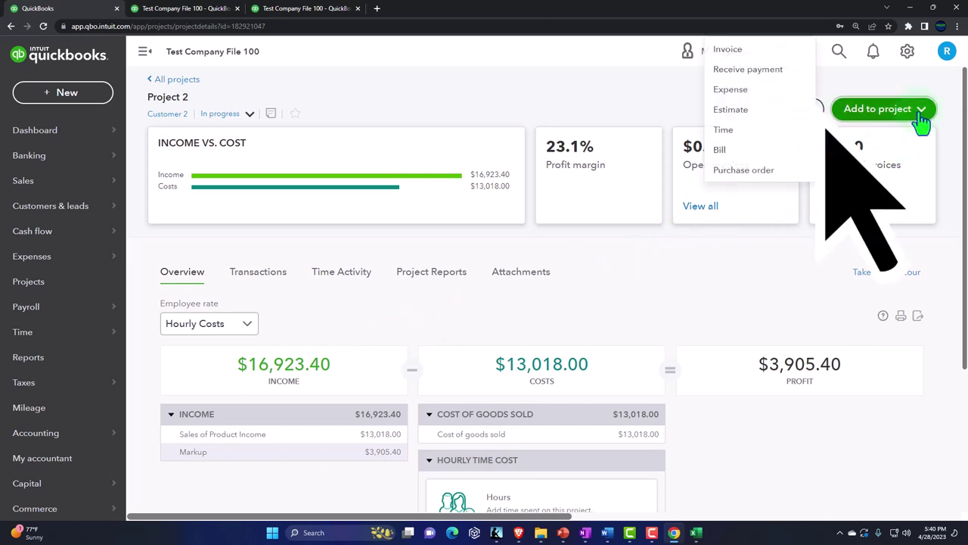
pyautogui.click(732, 53)
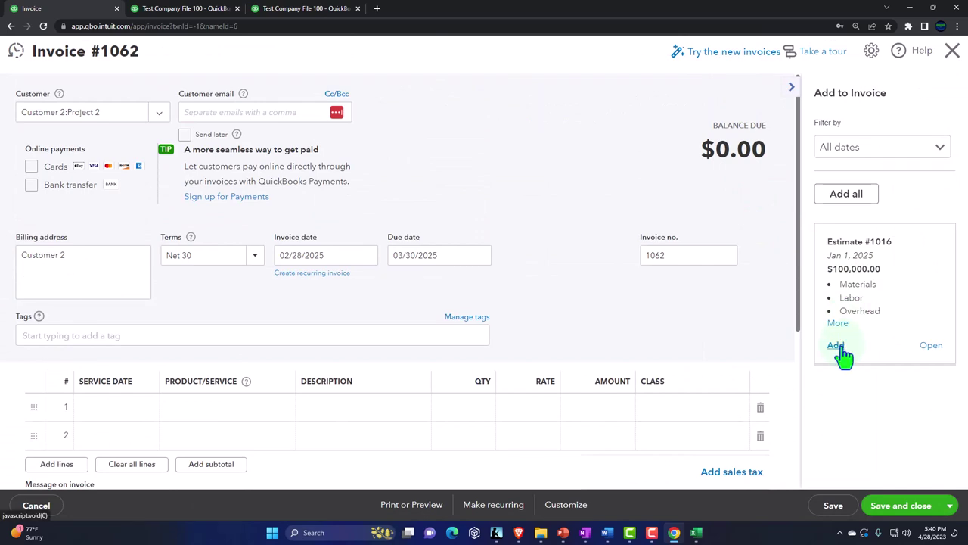
# - Add Estimate #1016 to the invoice at 25% of each line, for $25,000.00
pyautogui.click(838, 347)
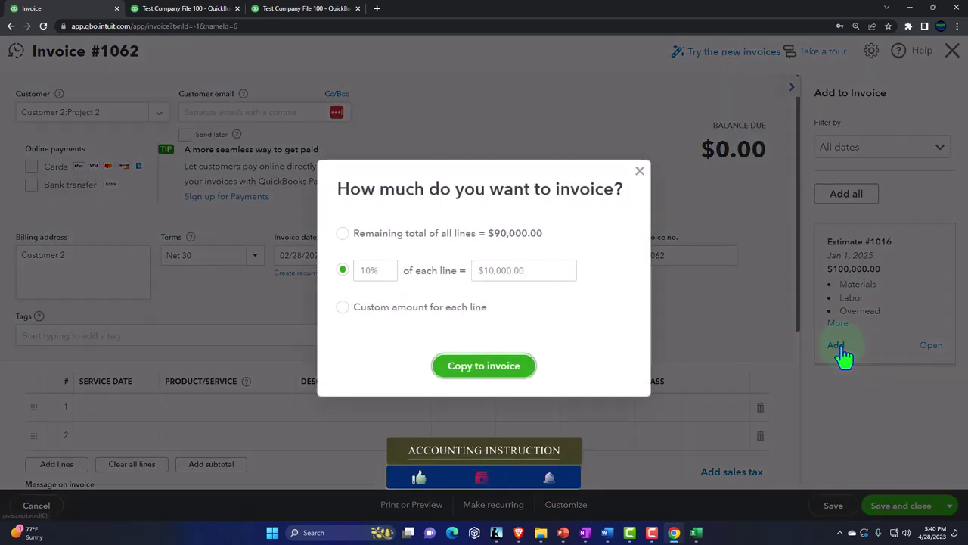
pyautogui.doubleClick(381, 270)
pyautogui.write('25')
pyautogui.press('Tab')
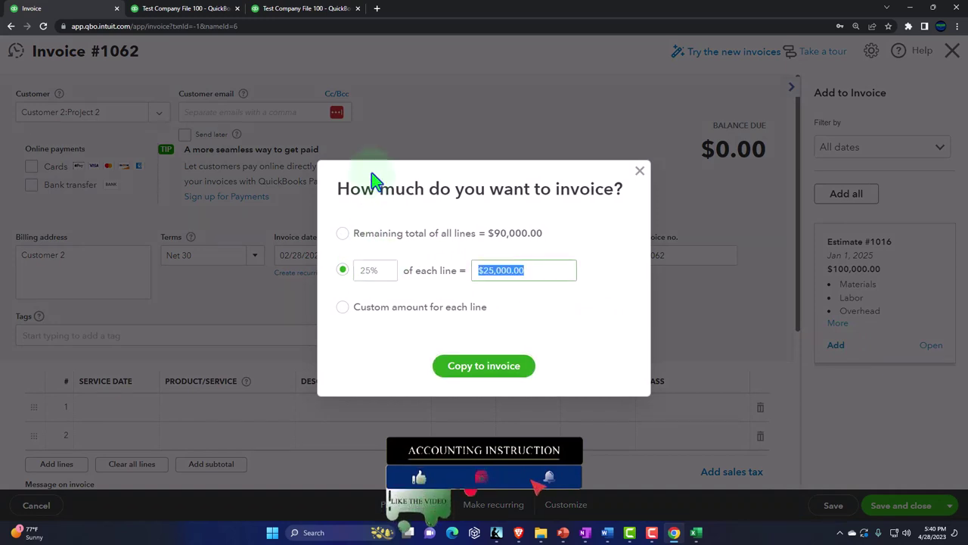
pyautogui.press('Tab')
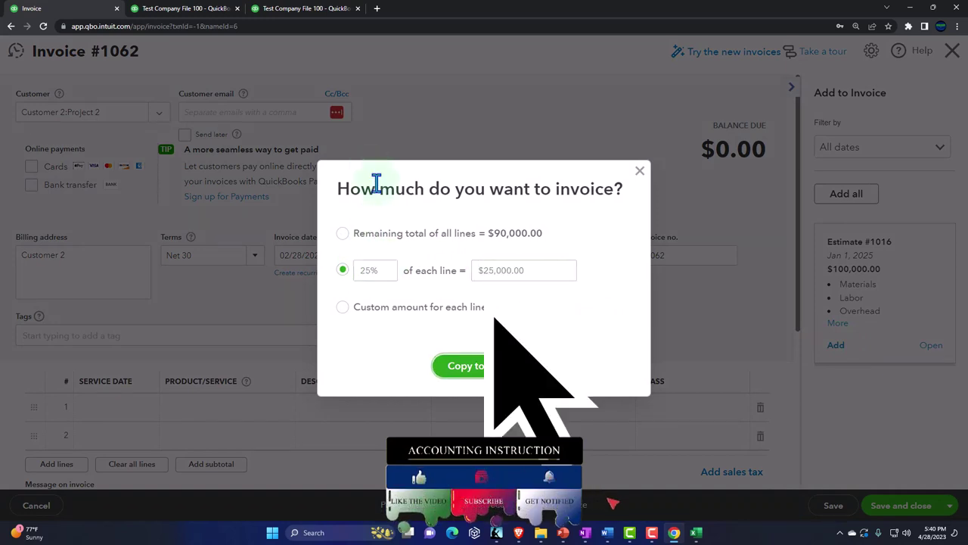
pyautogui.click(463, 370)
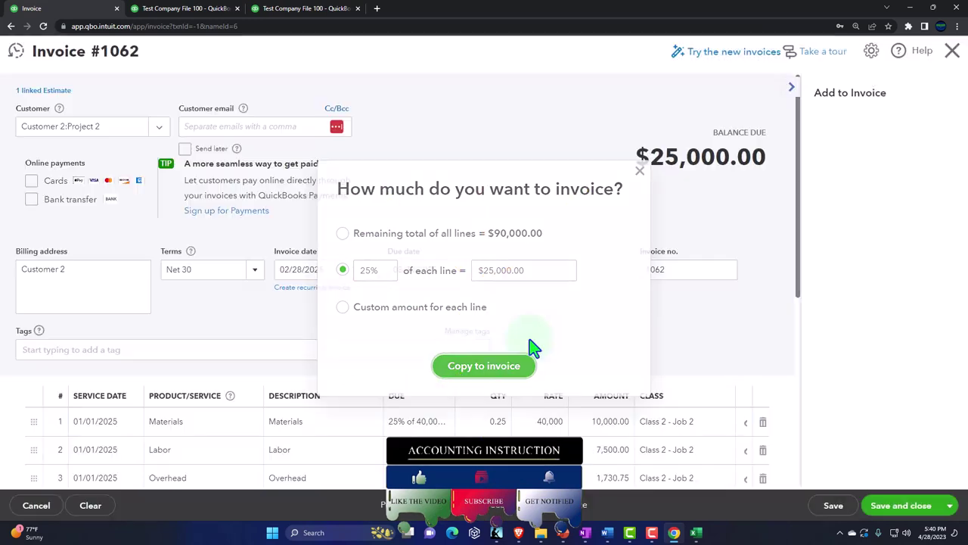
pyautogui.click(790, 89)
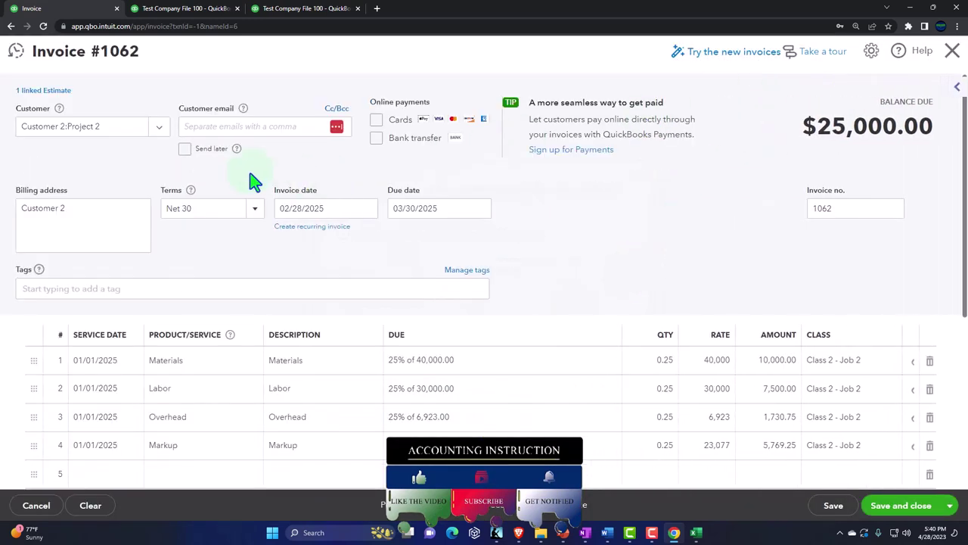
# - Set the invoice date to 03/01/2025
pyautogui.scroll(-1, 255, 328)
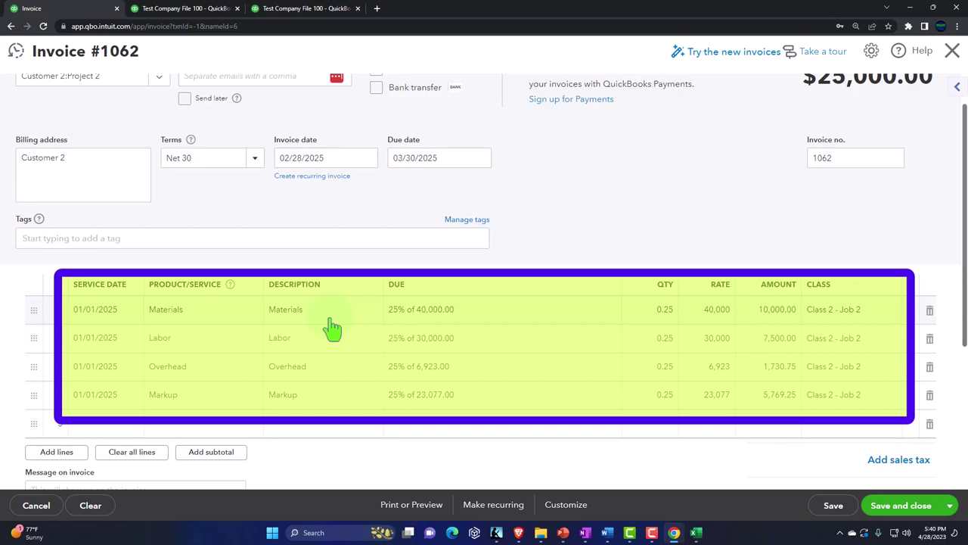
pyautogui.scroll(1, 333, 327)
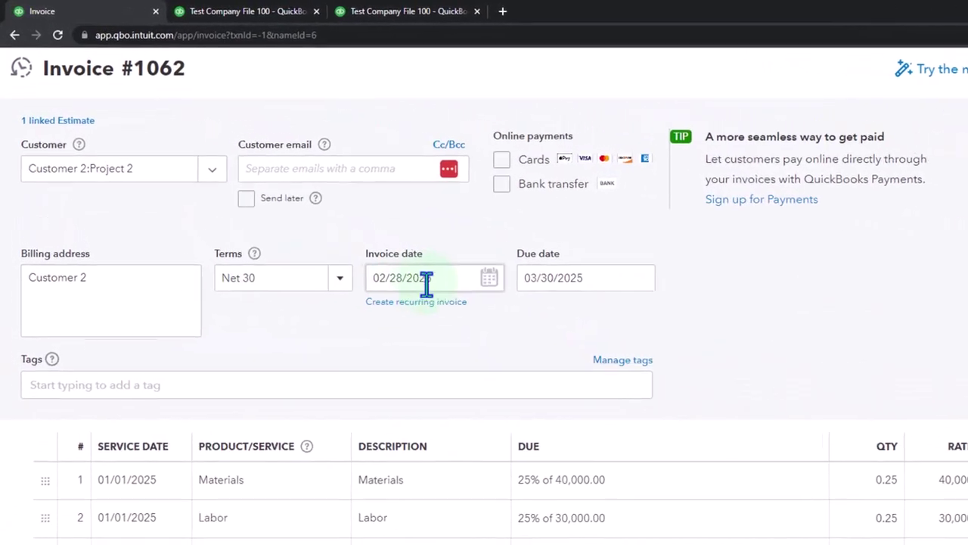
pyautogui.click(428, 281)
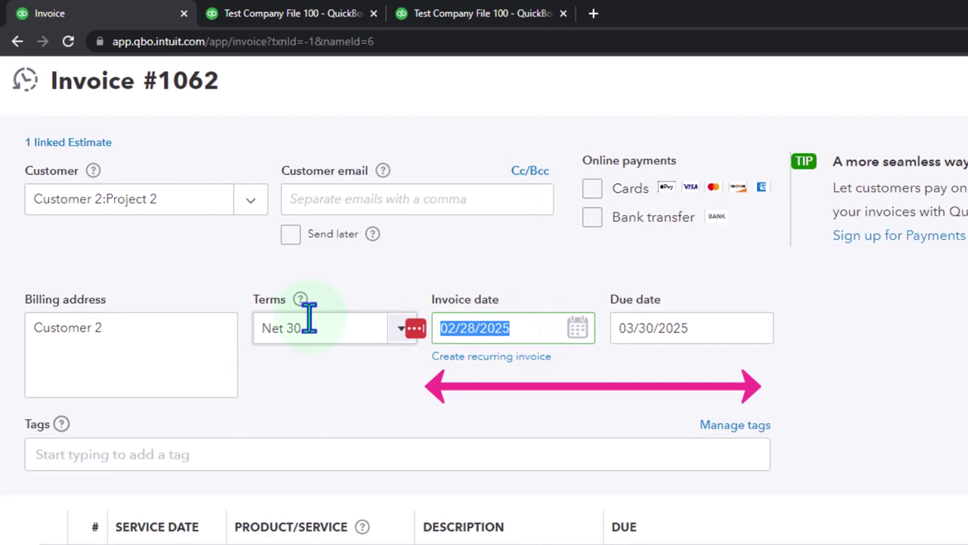
pyautogui.press('+')
pyautogui.press('+')
pyautogui.press('-')
pyautogui.press('Tab')
pyautogui.press('Tab')
pyautogui.press('Tab')
pyautogui.press('Tab')
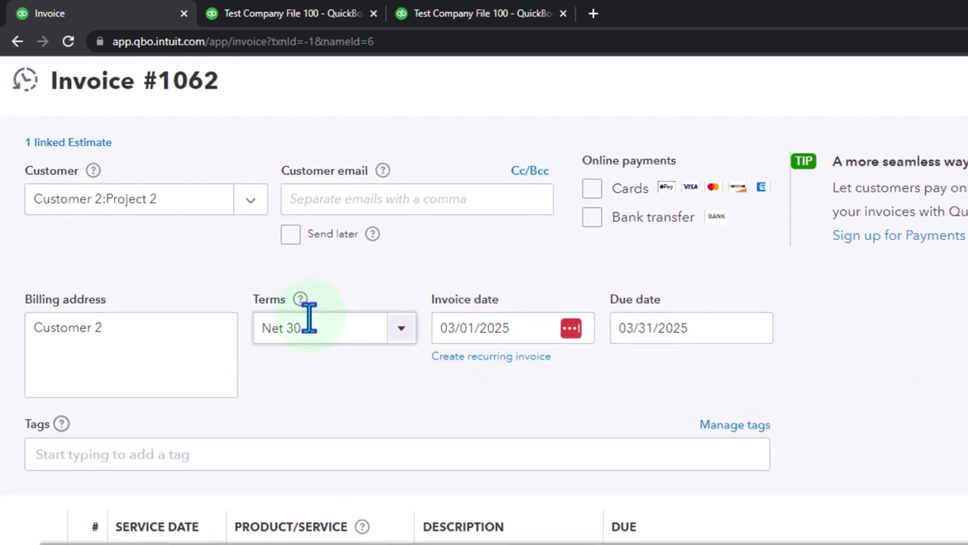
pyautogui.scroll(-3, 309, 318)
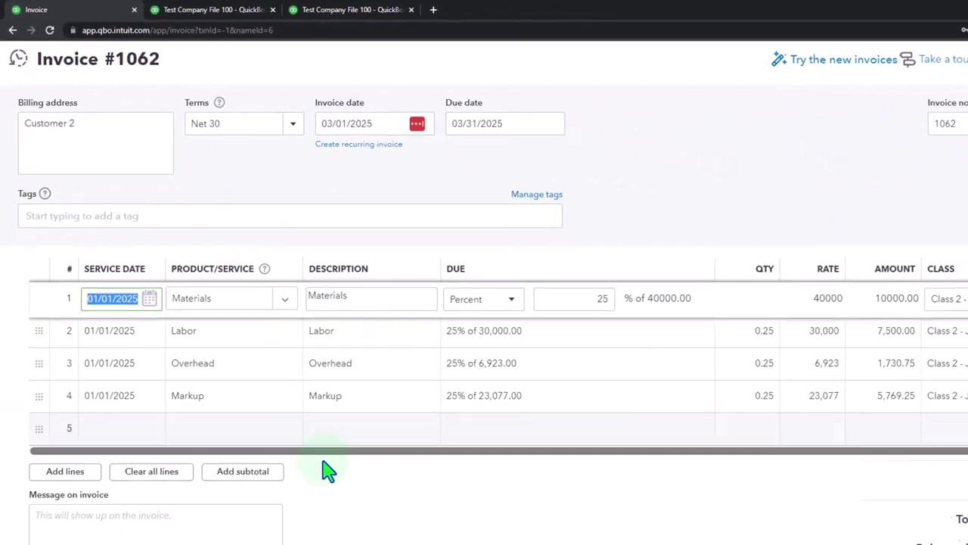
pyautogui.click(345, 469)
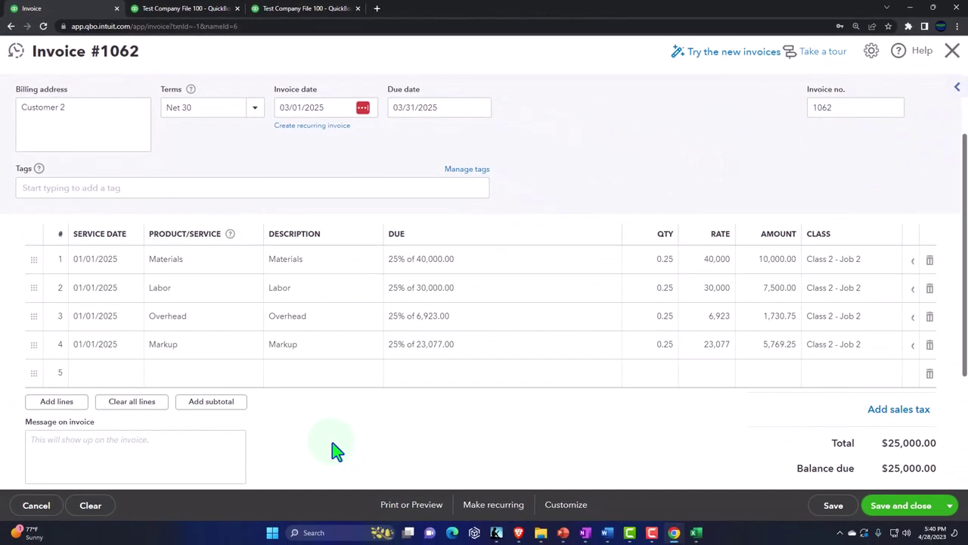
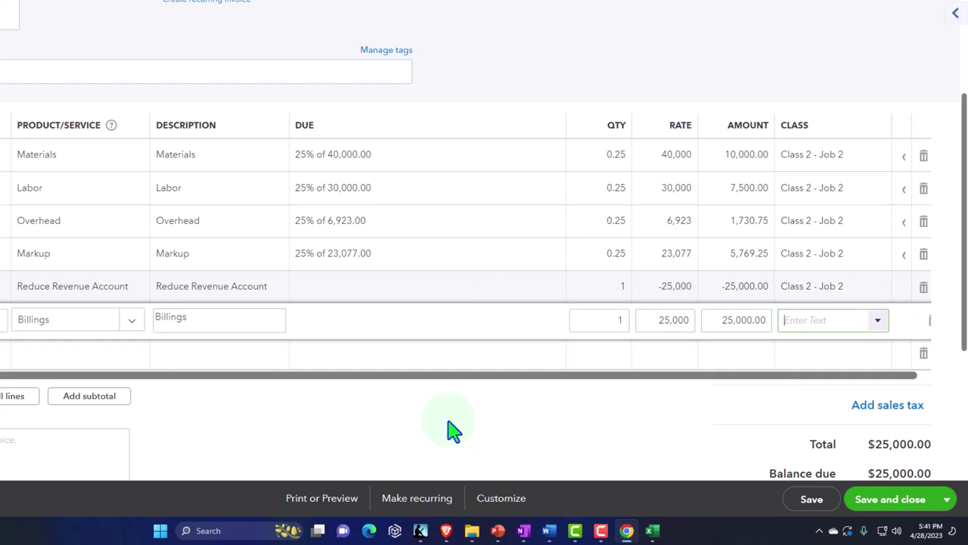
# - Assign Class 2 - Job 2 to the Billings line of the invoice
pyautogui.write('l')
pyautogui.press('Down')
pyautogui.press('Down')
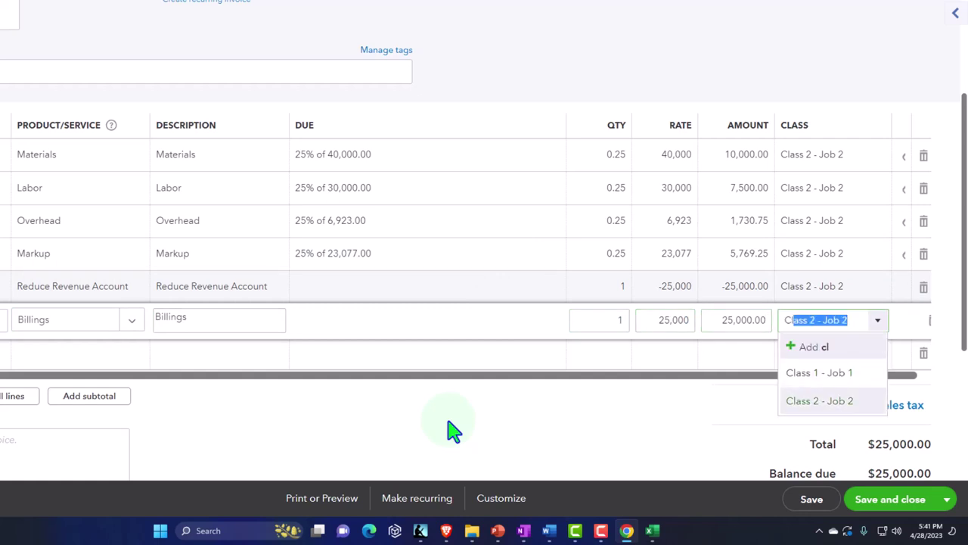
pyautogui.press('Return')
pyautogui.press('Tab')
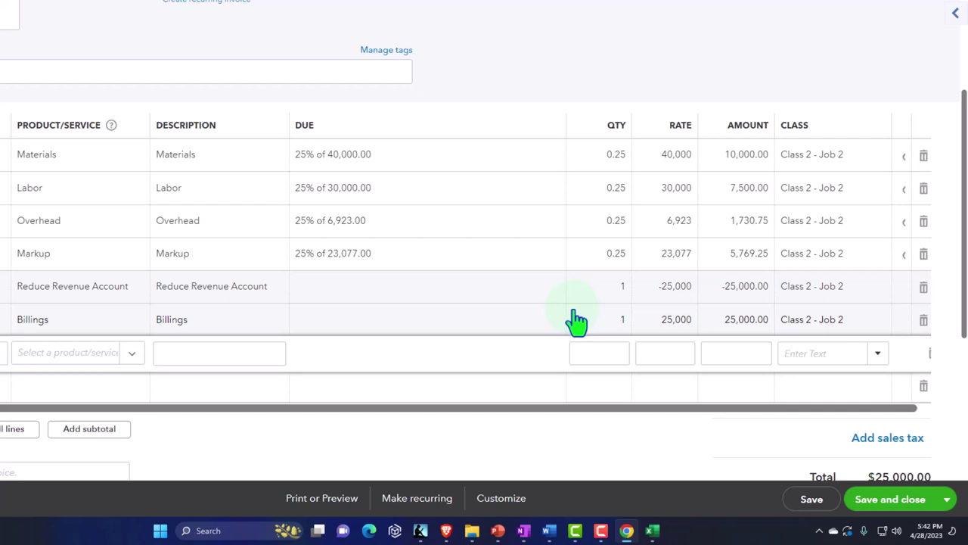
# - Check the invoice lines and total, and save and close the invoice
pyautogui.scroll(-3, 576, 321)
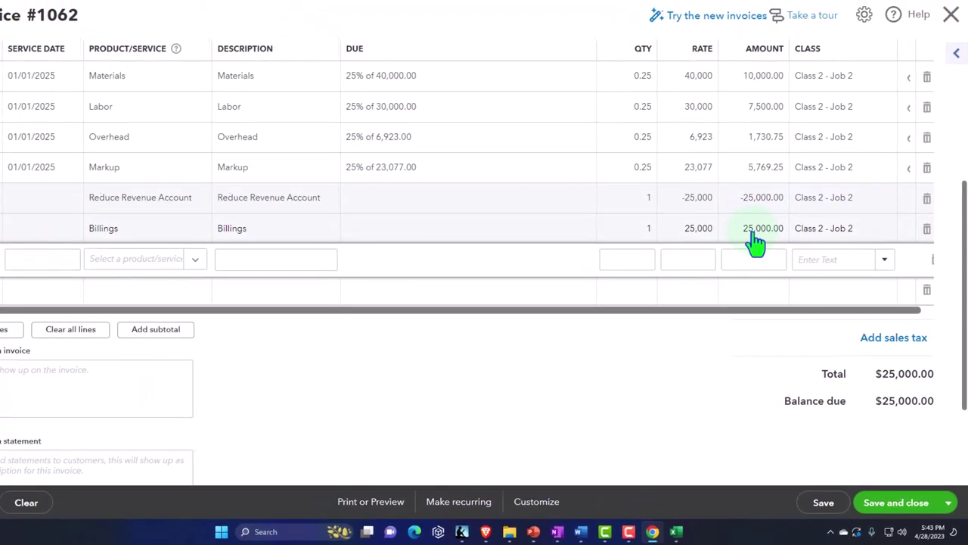
pyautogui.click(668, 393)
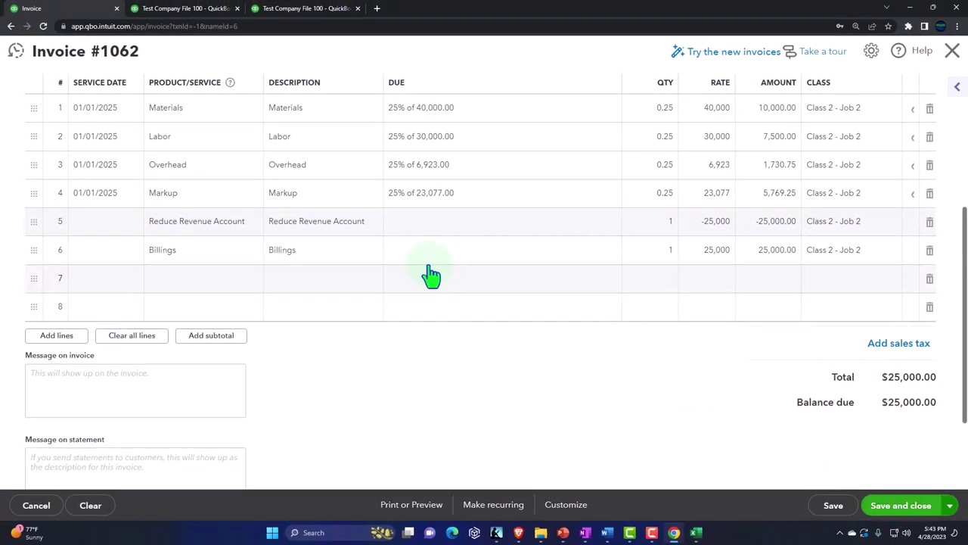
pyautogui.hotkey('ctrl', 'alt', 'd')
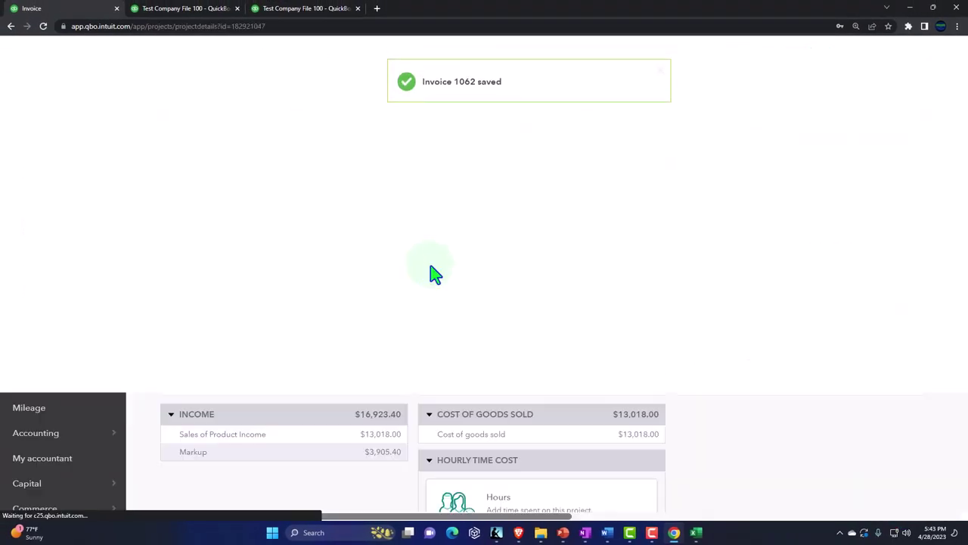
# - Rerun the Balance Sheet report and check Project 2's Accounts Receivable and Billings
pyautogui.click(185, 9)
pyautogui.scroll(3, 530, 325)
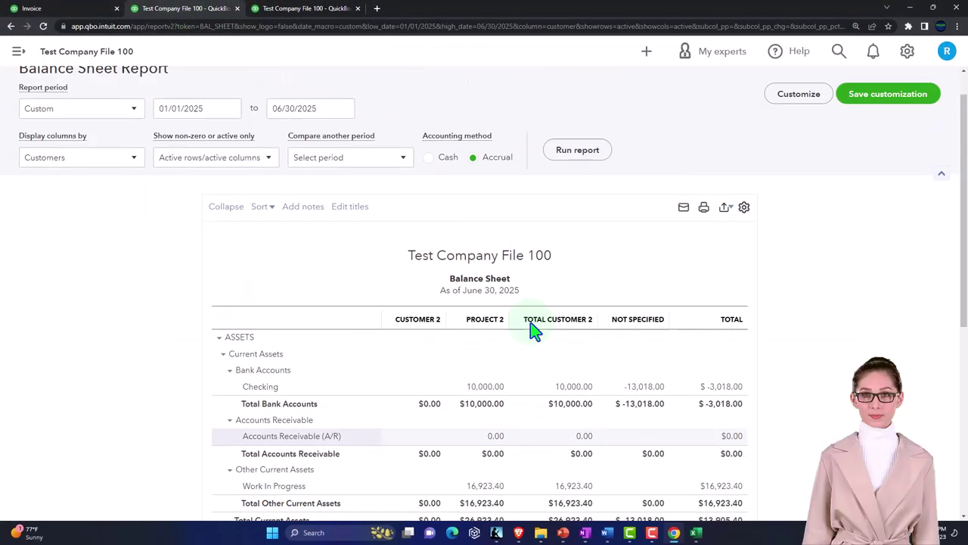
pyautogui.click(576, 191)
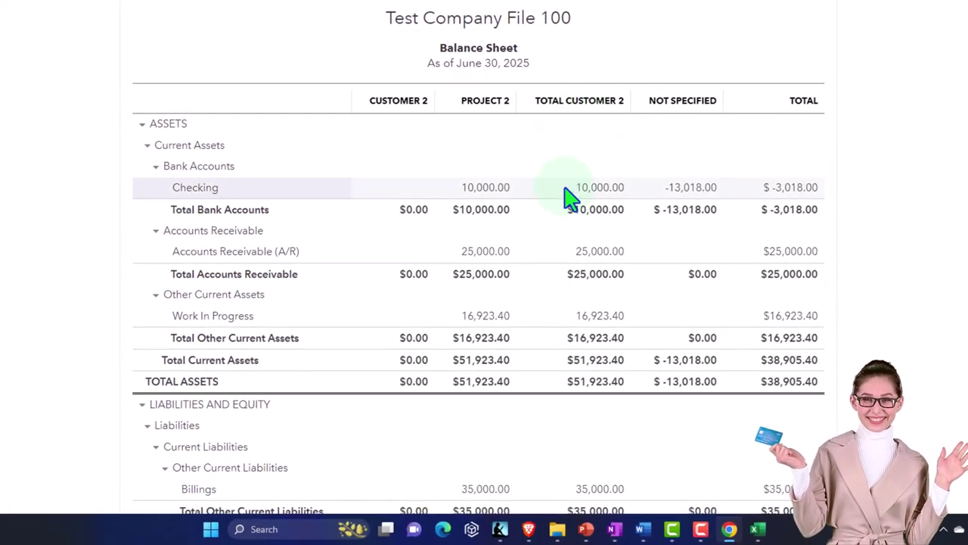
pyautogui.scroll(-1, 567, 218)
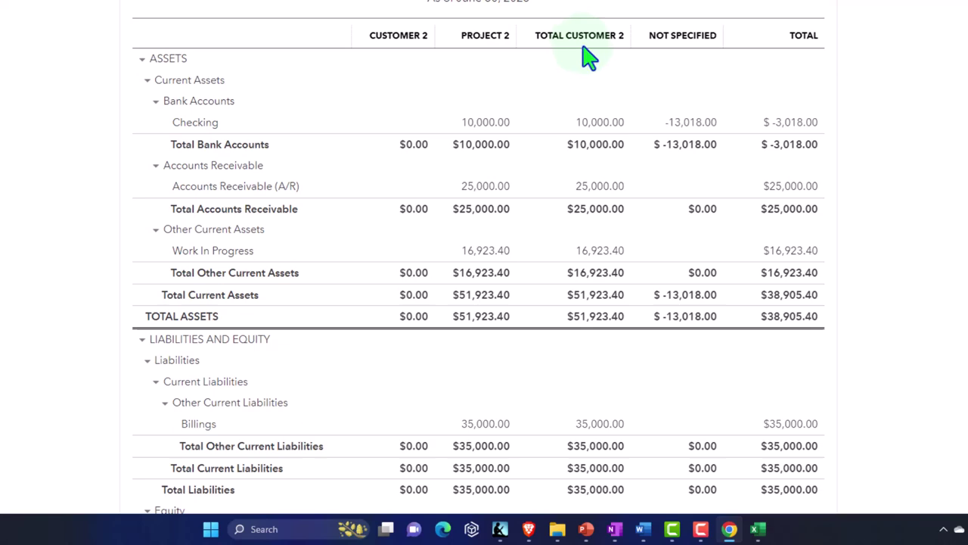
# - Rerun the Balance Sheet with columns displayed by Classes, and check the Profit and Loss report as well
pyautogui.scroll(2, 588, 57)
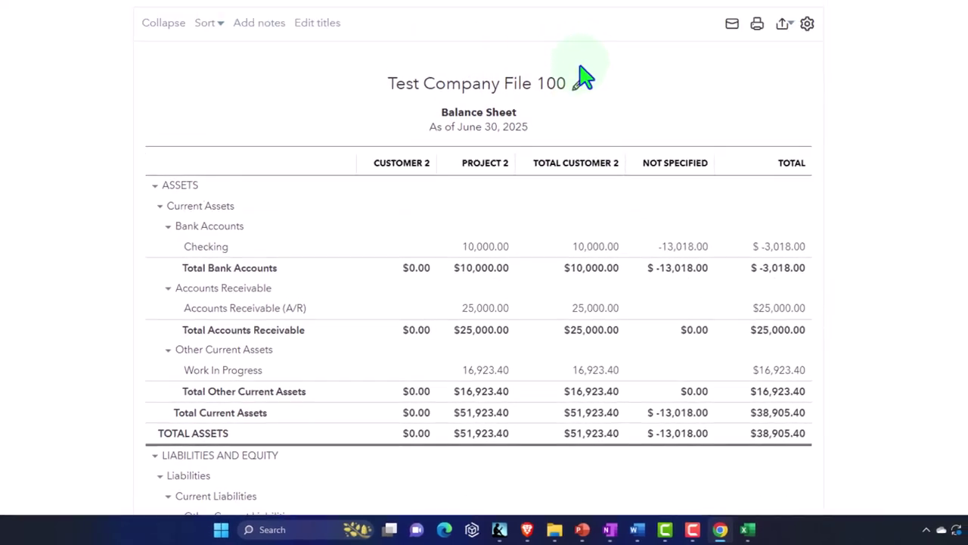
pyautogui.scroll(2, 583, 76)
pyautogui.click(49, 110)
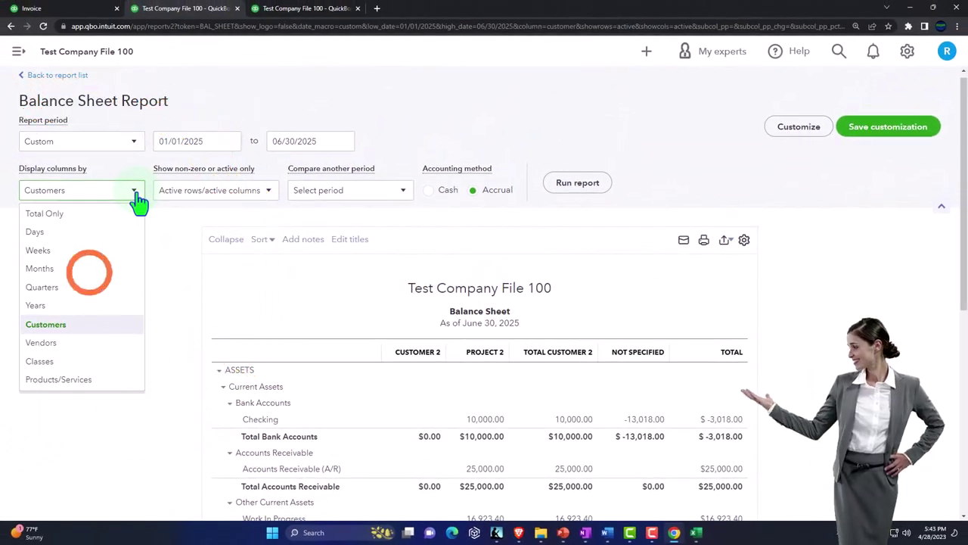
pyautogui.click(68, 361)
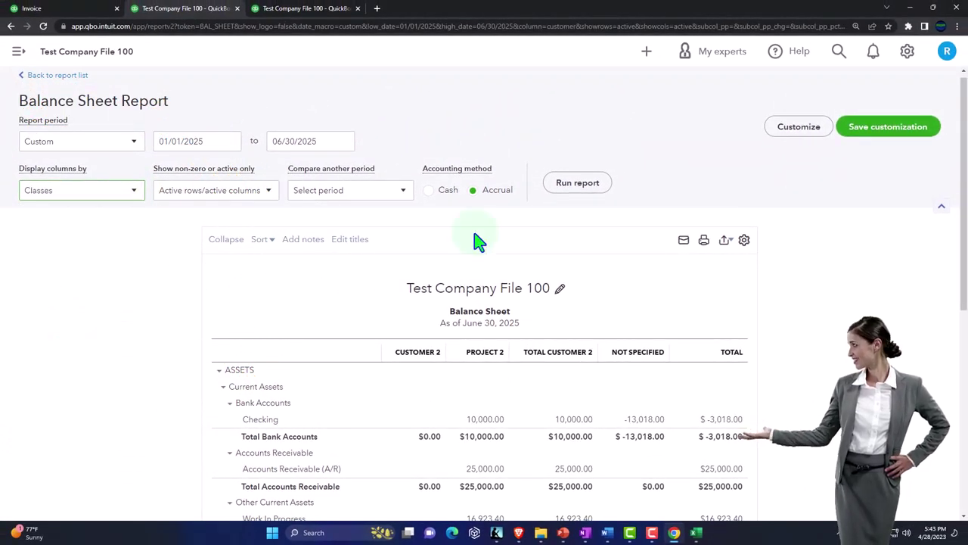
pyautogui.click(593, 189)
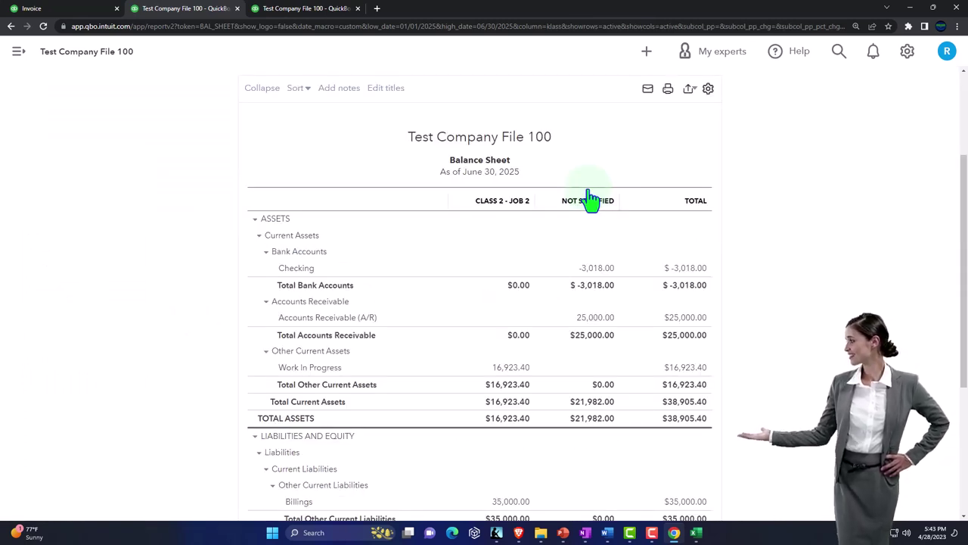
pyautogui.scroll(-1, 590, 216)
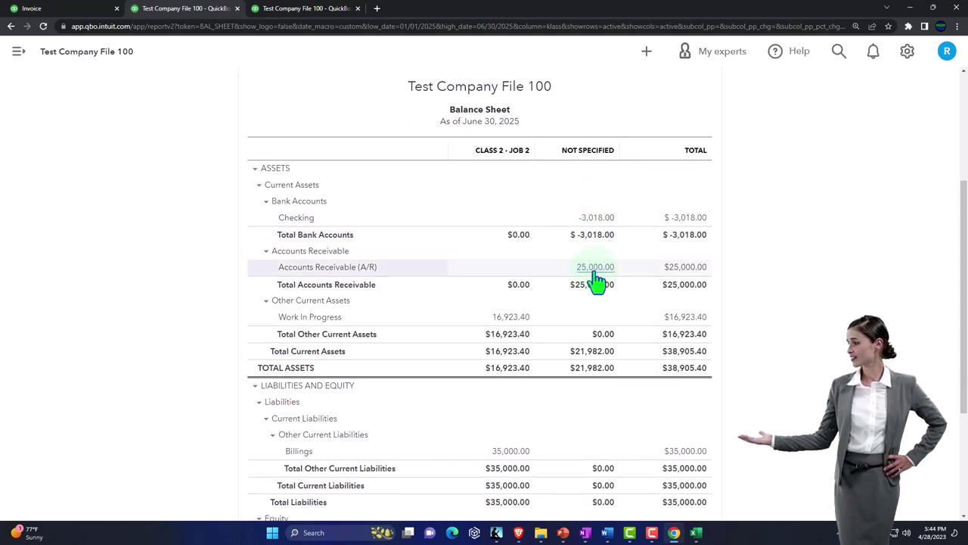
pyautogui.scroll(-1, 595, 282)
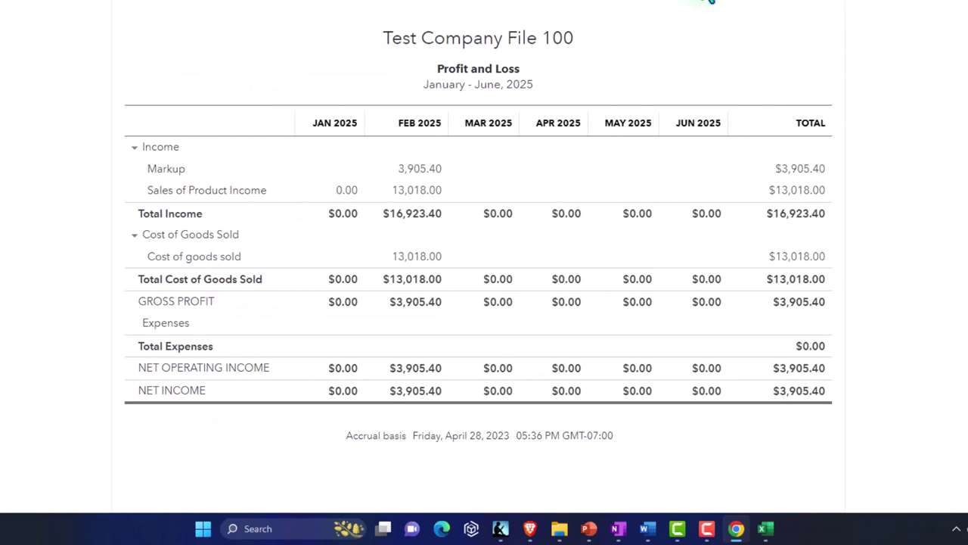
pyautogui.click(612, 79)
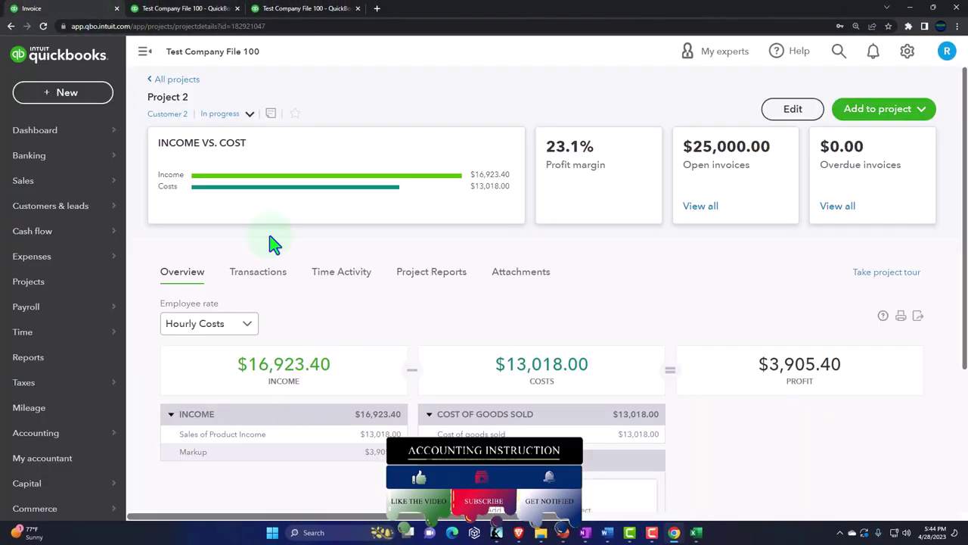
# - Switch to the Worksheet Project Sheet workbook in Excel and date a new journal entry 3/15 below the 3/1 entry
pyautogui.moveTo(695, 532)
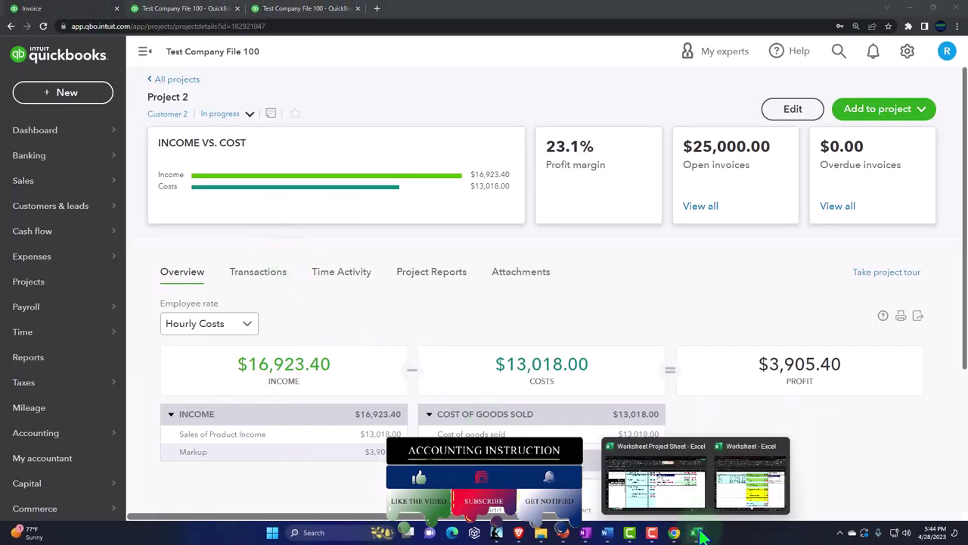
pyautogui.click(641, 454)
pyautogui.click(546, 392)
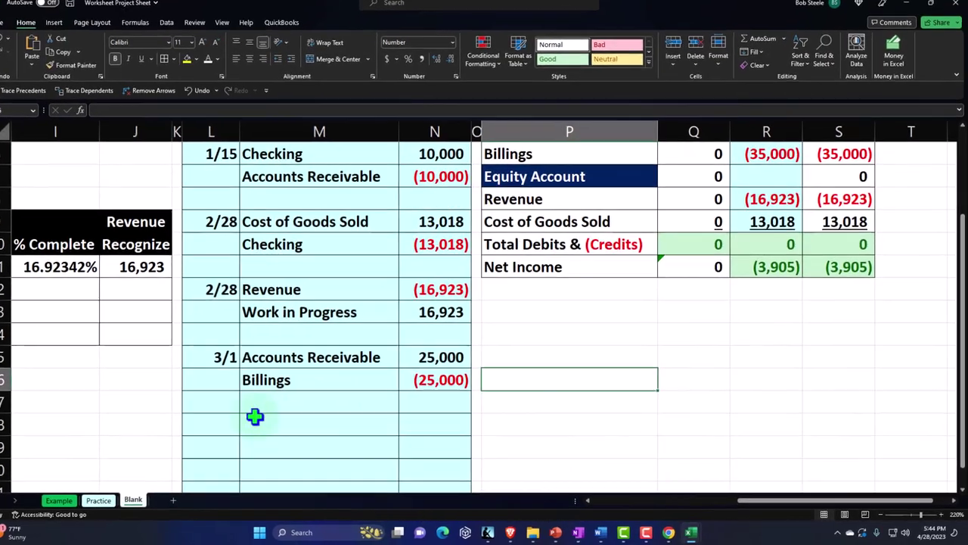
pyautogui.click(234, 404)
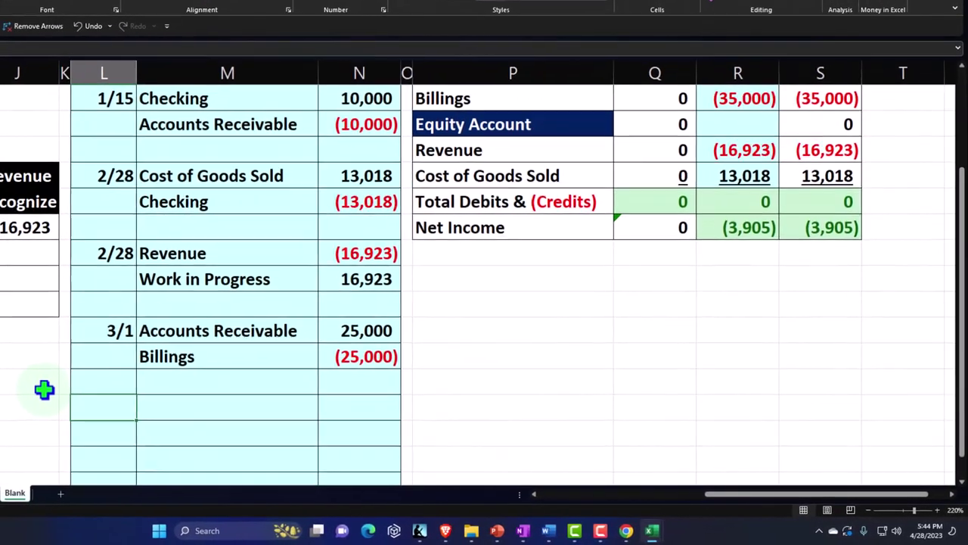
pyautogui.write('3/15')
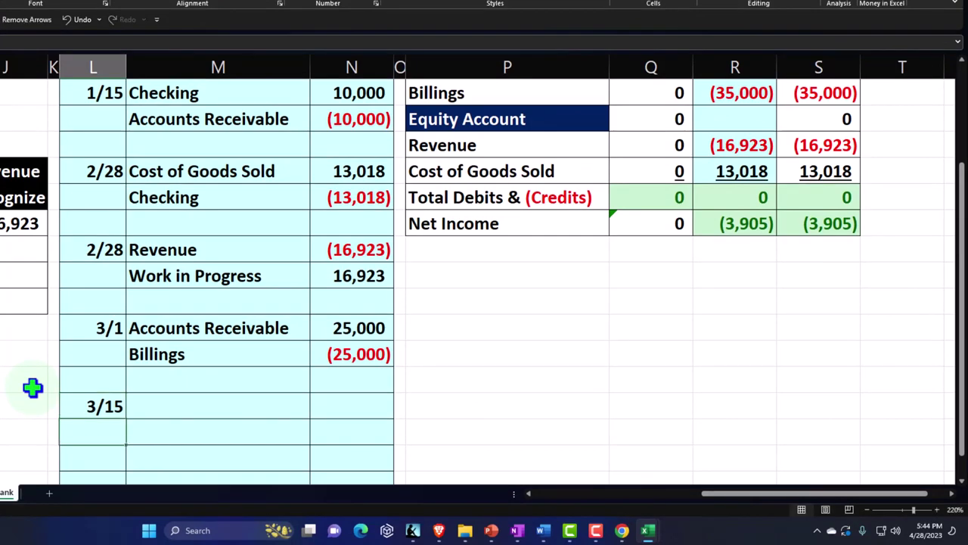
# - Link the first account of the 3/15 entry to Checking in the trial balance
pyautogui.press('Tab')
pyautogui.press('Up')
pyautogui.press('Up')
pyautogui.press('Up')
pyautogui.press('Up')
pyautogui.press('Up')
pyautogui.press('Up')
pyautogui.press('Up')
pyautogui.press('Up')
pyautogui.press('Up')
pyautogui.press('Up')
pyautogui.press('Up')
pyautogui.press('Up')
pyautogui.press('Up')
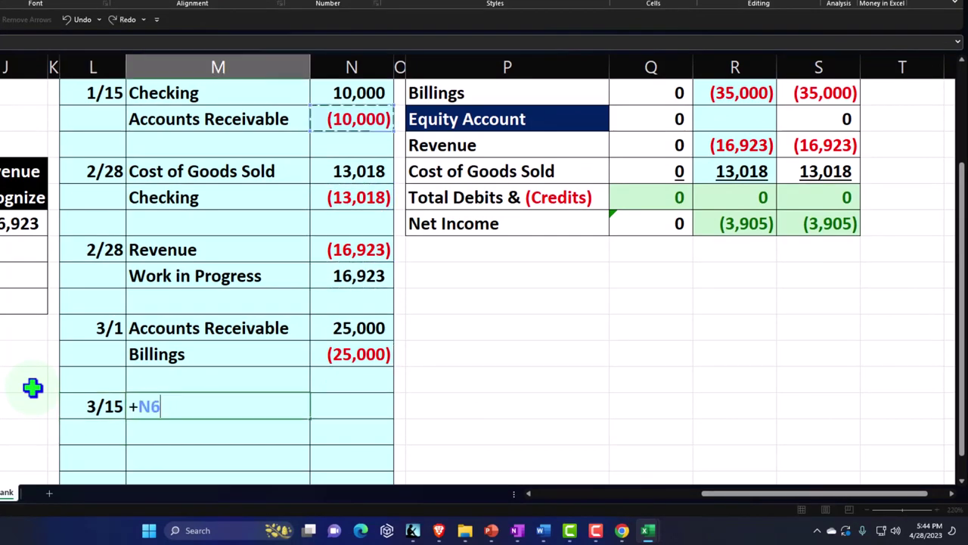
pyautogui.press('Return')
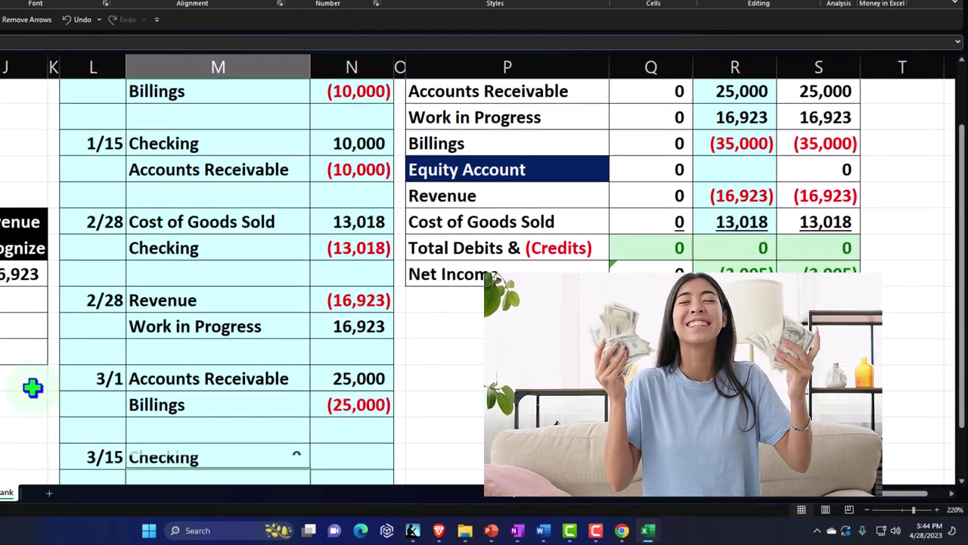
# - Link the second account of the 3/15 entry to Accounts Receivable in the trial balance
pyautogui.write('+')
pyautogui.press('Right')
pyautogui.press('Right')
pyautogui.press('Down')
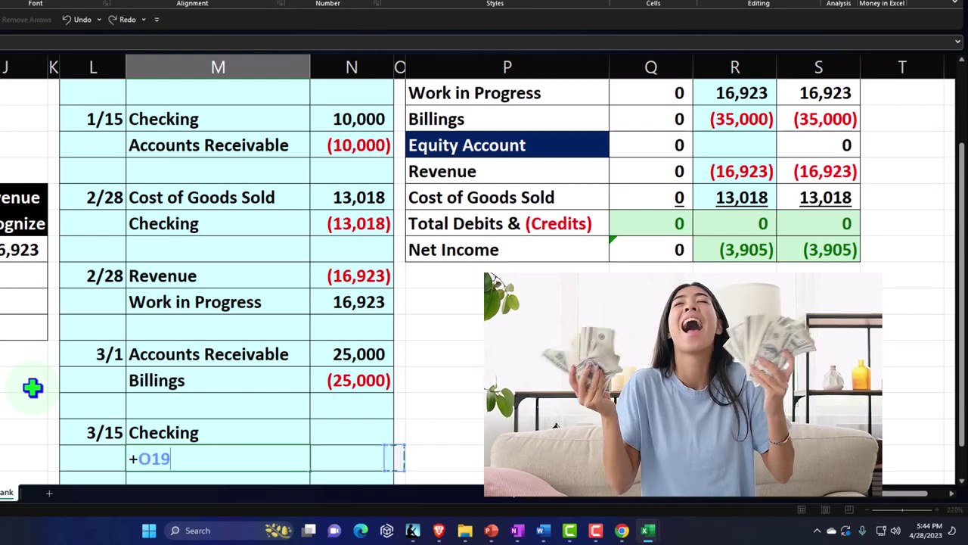
pyautogui.press('Up')
pyautogui.press('Up')
pyautogui.press('Up')
pyautogui.press('Up')
pyautogui.press('Up')
pyautogui.press('Up')
pyautogui.press('Up')
pyautogui.press('Up')
pyautogui.press('Up')
pyautogui.press('Up')
pyautogui.press('Up')
pyautogui.press('Up')
pyautogui.press('Up')
pyautogui.press('Up')
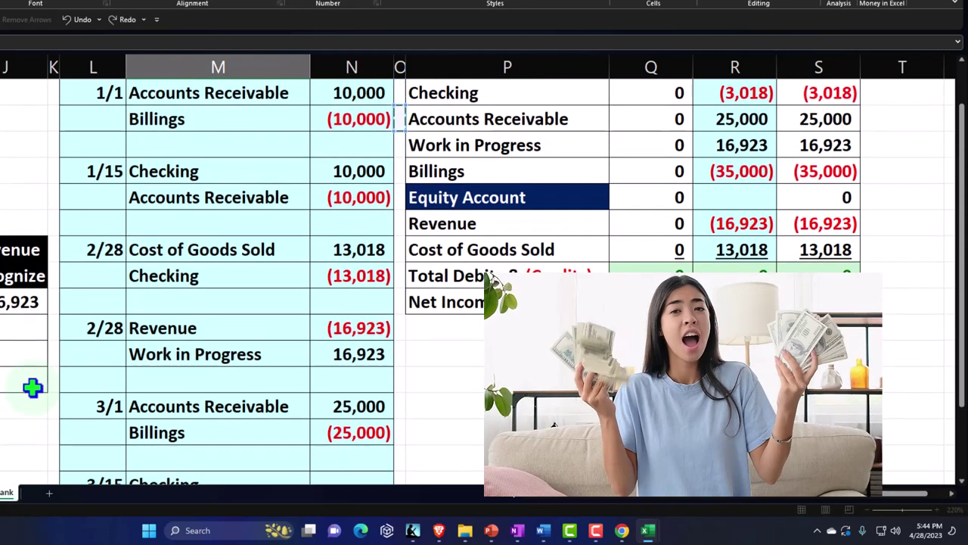
pyautogui.press('Tab')
# - Debit Checking 25,000 by linking to the 3/1 receivable and credit Accounts Receivable (25,000) in the 3/15 entry
pyautogui.press('Up')
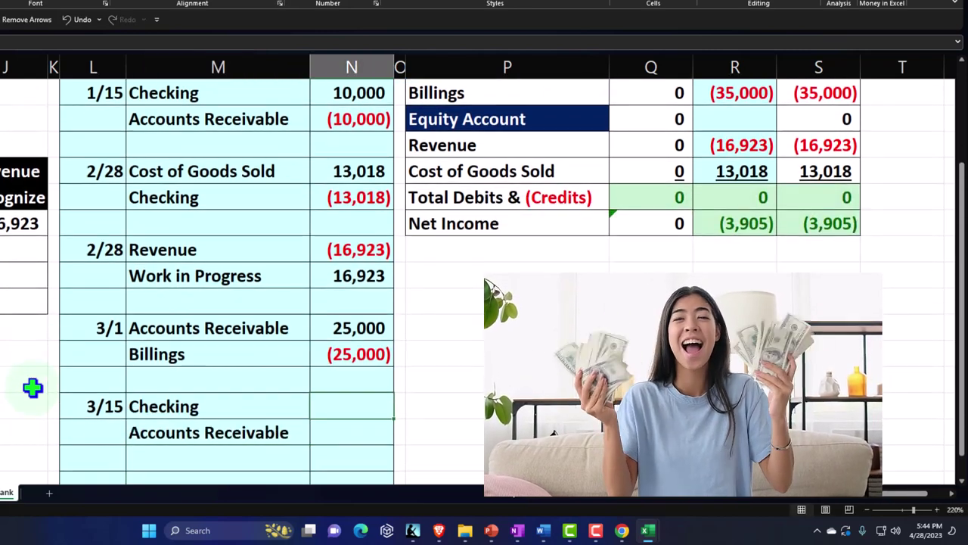
pyautogui.write('+')
pyautogui.press('Up')
pyautogui.press('Up')
pyautogui.press('Return')
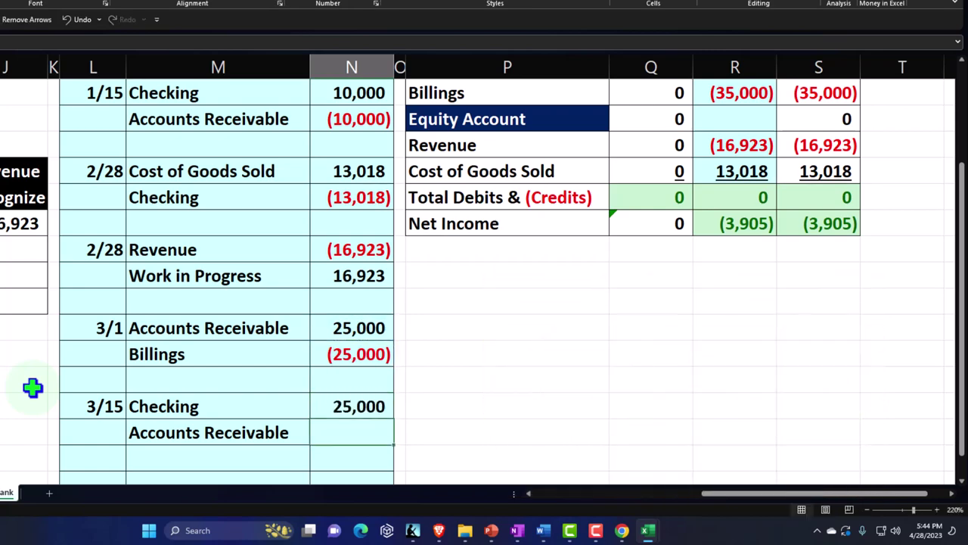
pyautogui.press('Return')
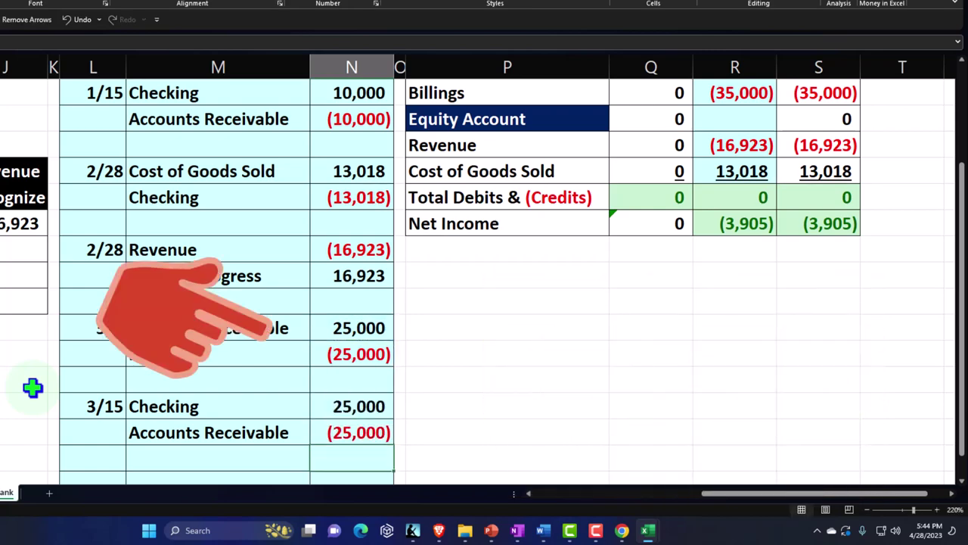
# - Add the 3/15 Checking amount to the Checking formula in the trial balance's Journal Entries column
pyautogui.press('Right')
pyautogui.press('Right')
pyautogui.press('Up')
pyautogui.press('Up')
pyautogui.press('Up')
pyautogui.press('Up')
pyautogui.press('Up')
pyautogui.press('Up')
pyautogui.press('Up')
pyautogui.press('Up')
pyautogui.press('Up')
pyautogui.press('Up')
pyautogui.press('Up')
pyautogui.press('Up')
pyautogui.press('Up')
pyautogui.press('Up')
pyautogui.press('Up')
pyautogui.press('Up')
pyautogui.press('Up')
pyautogui.press('Up')
pyautogui.press('Up')
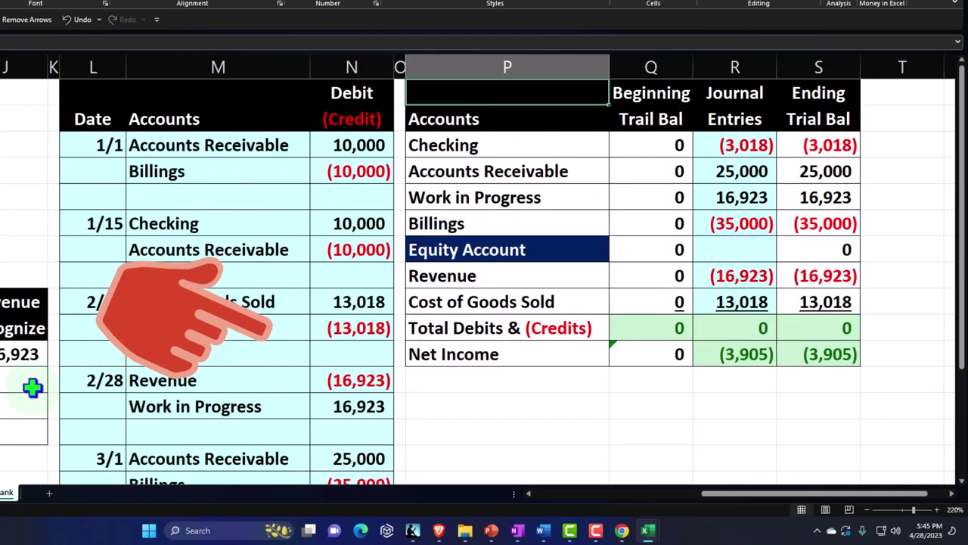
pyautogui.press('Down')
pyautogui.press('Down')
pyautogui.press('Right')
pyautogui.press('Right')
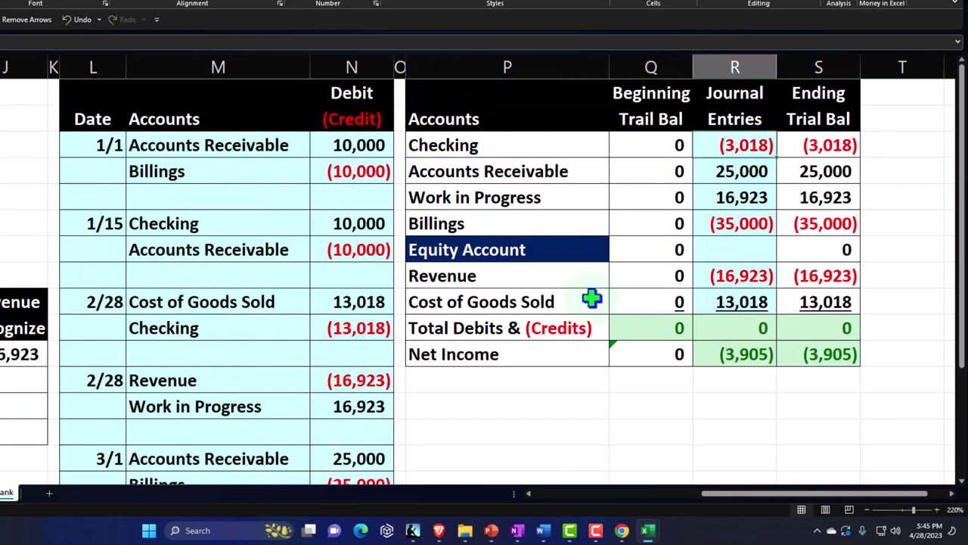
pyautogui.press('F2')
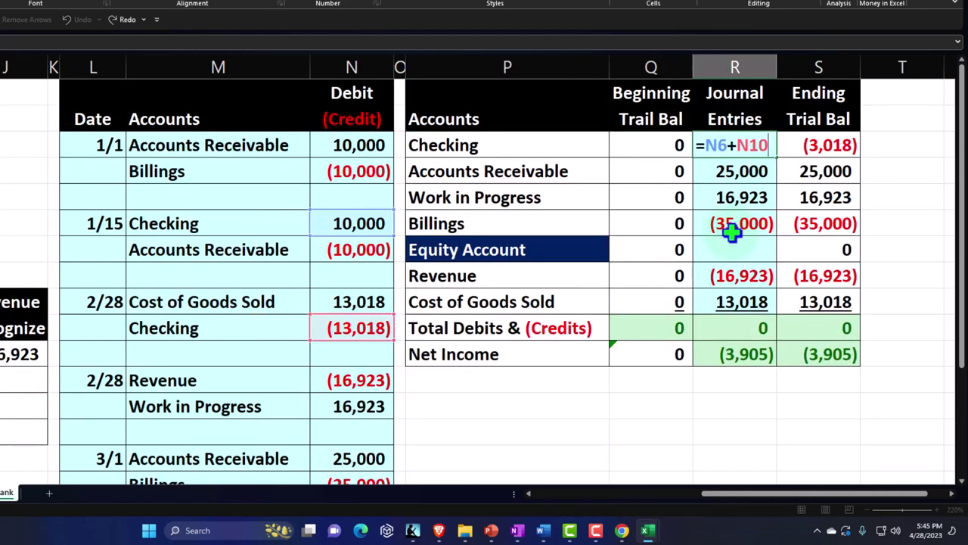
pyautogui.write('+')
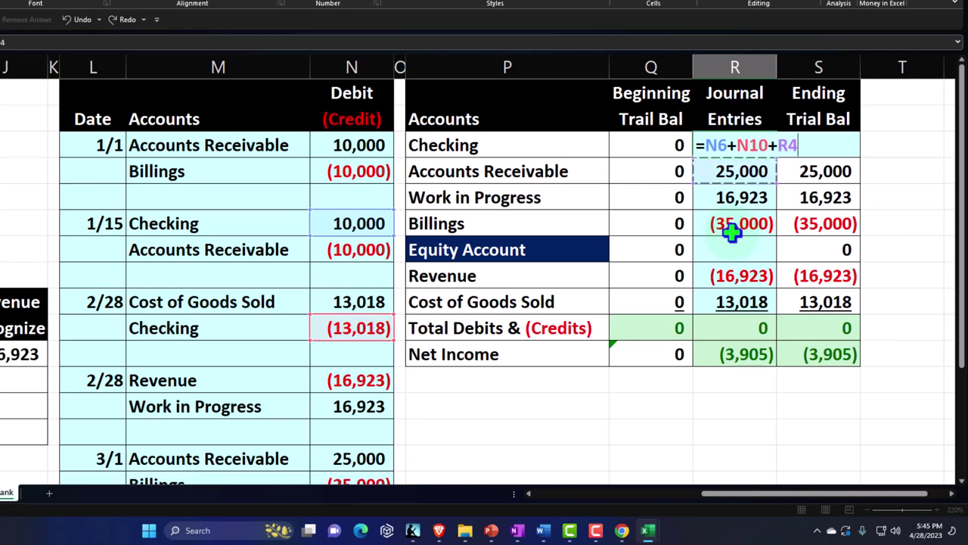
pyautogui.press('Down')
pyautogui.press('Down')
pyautogui.press('Down')
pyautogui.press('Down')
pyautogui.press('Down')
pyautogui.press('Down')
pyautogui.press('Down')
pyautogui.press('Down')
pyautogui.press('Down')
pyautogui.press('Down')
pyautogui.press('Down')
pyautogui.press('Left')
pyautogui.press('Left')
pyautogui.press('Left')
pyautogui.press('Left')
pyautogui.press('Up')
pyautogui.press('Up')
pyautogui.press('Up')
pyautogui.press('Up')
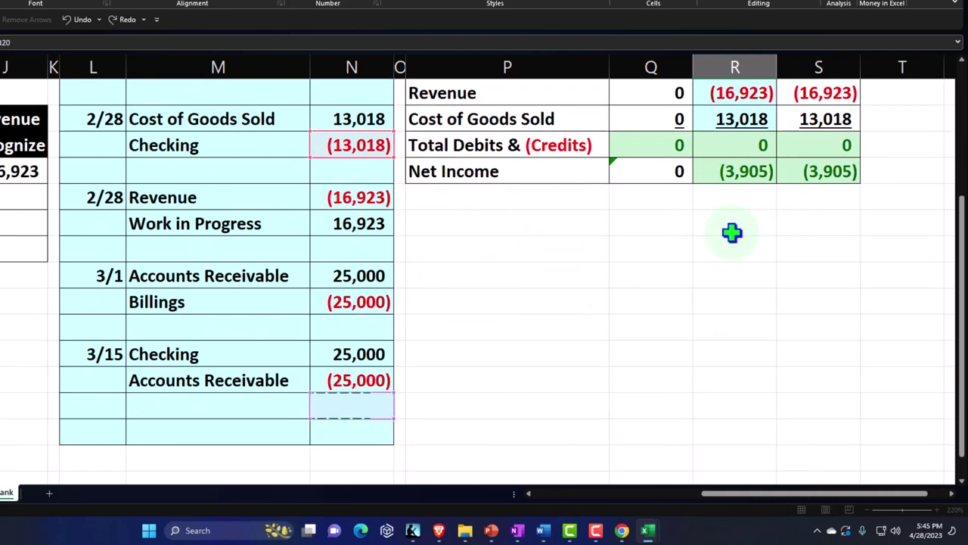
pyautogui.press('Tab')
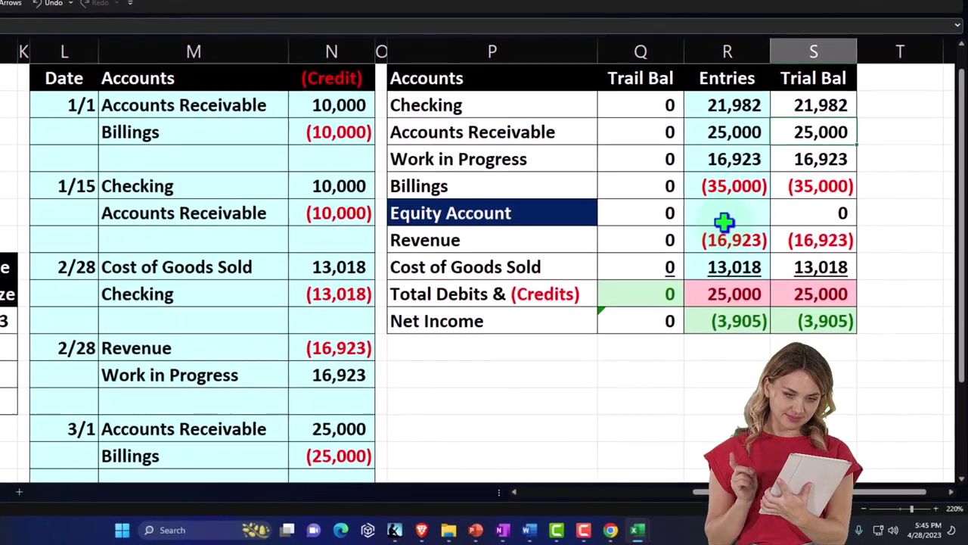
# - Add the 3/15 Accounts Receivable credit to the Accounts Receivable formula in the Journal Entries column
pyautogui.scroll(-3, 672, 220)
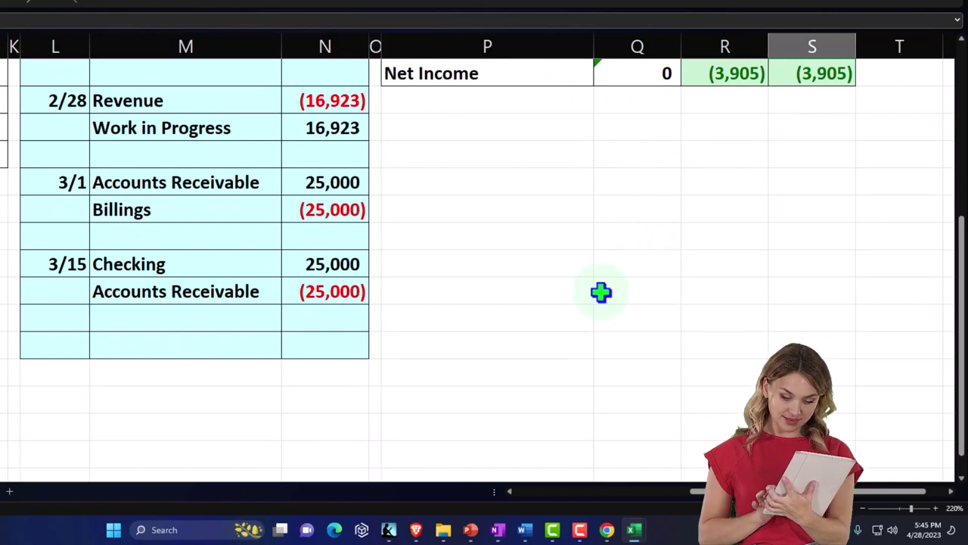
pyautogui.scroll(3, 431, 308)
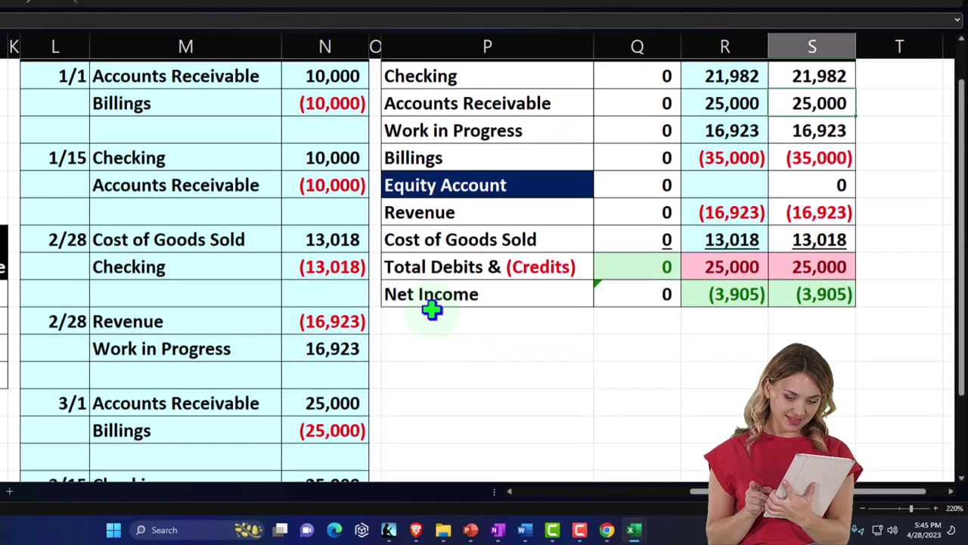
pyautogui.doubleClick(760, 130)
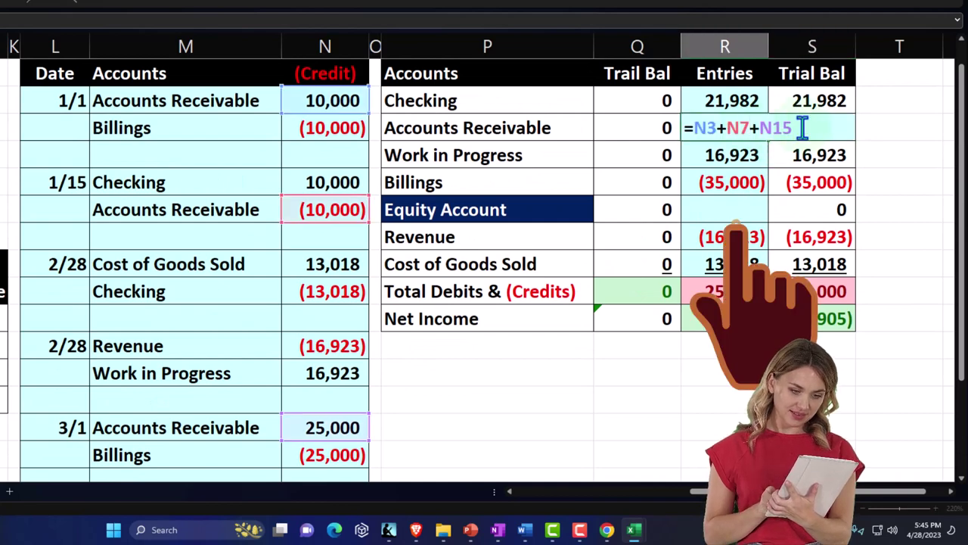
pyautogui.scroll(-2, 566, 198)
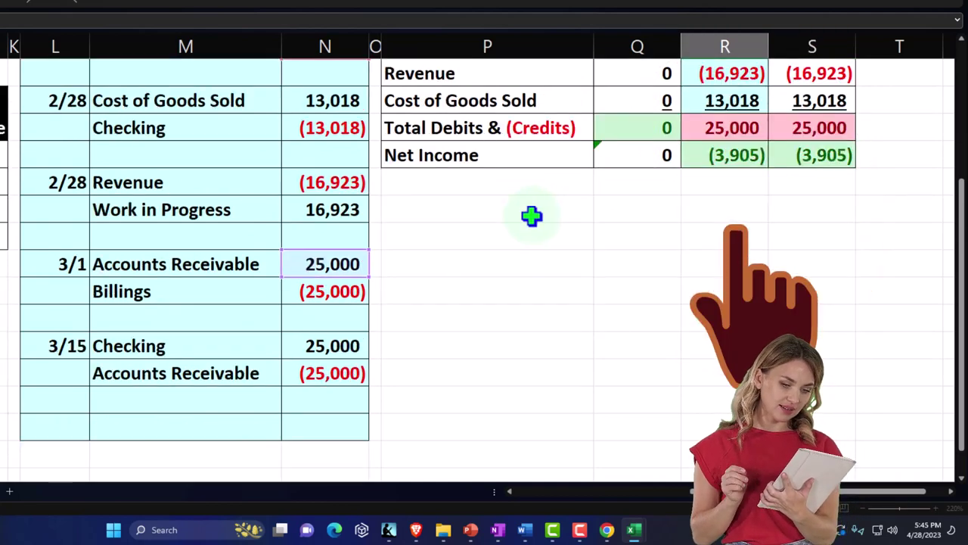
pyautogui.click(341, 381)
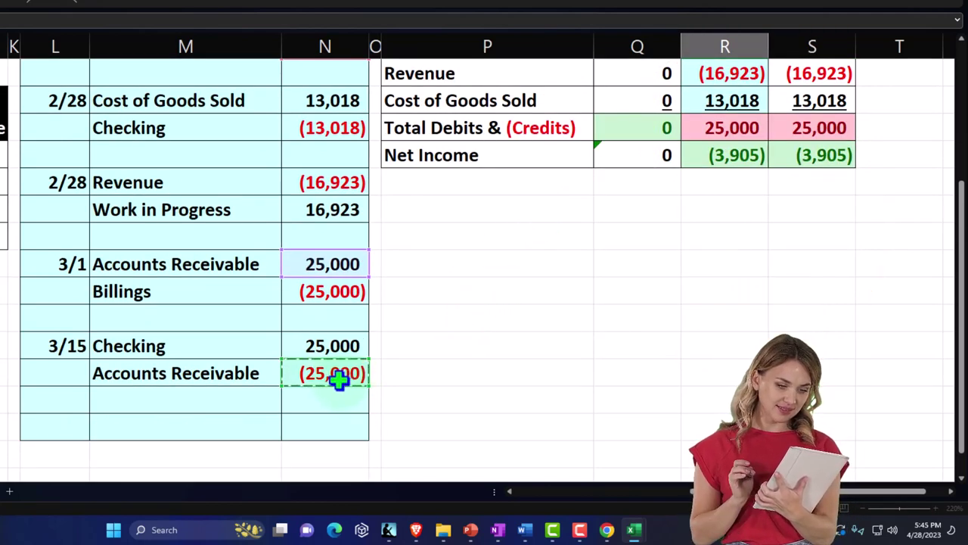
pyautogui.press('Return')
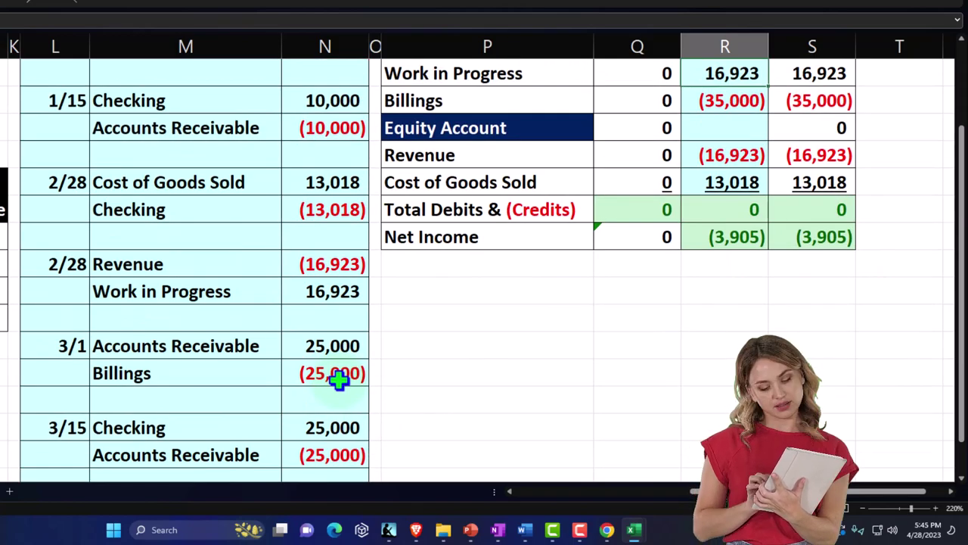
pyautogui.scroll(-3, 338, 380)
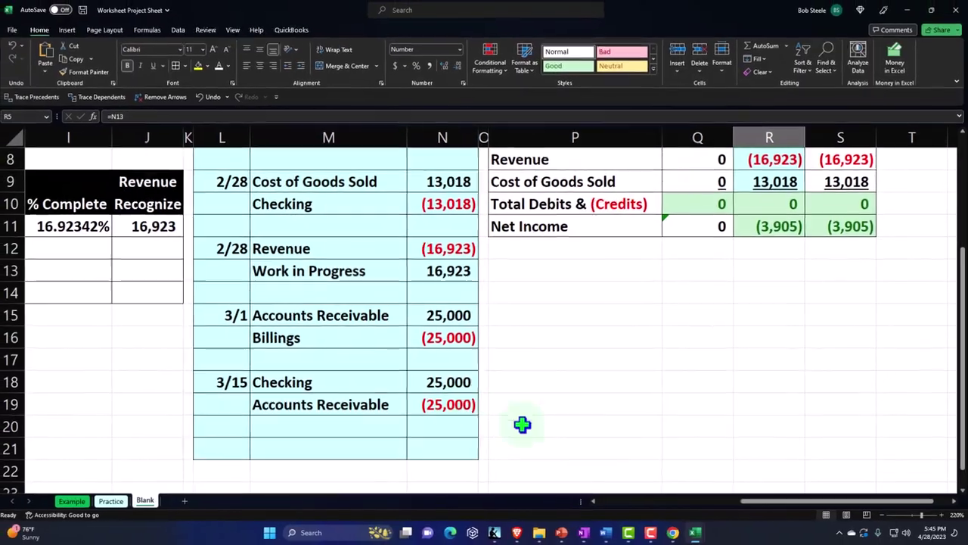
# - Switch to QuickBooks Online and record a $25,000 Project 2 payment dated 03/15/2025 against the 03/01/2025 invoice, deposited to Checking
pyautogui.click(676, 533)
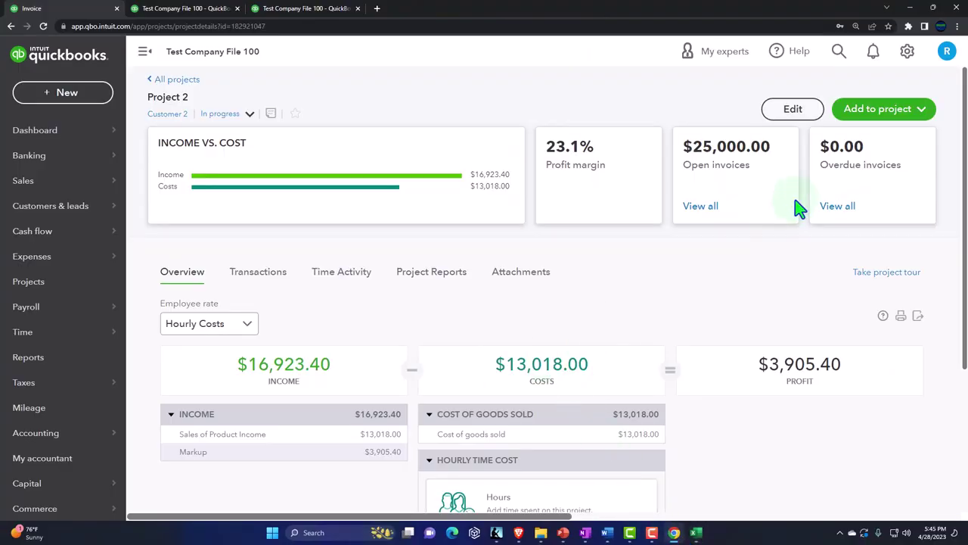
pyautogui.click(902, 126)
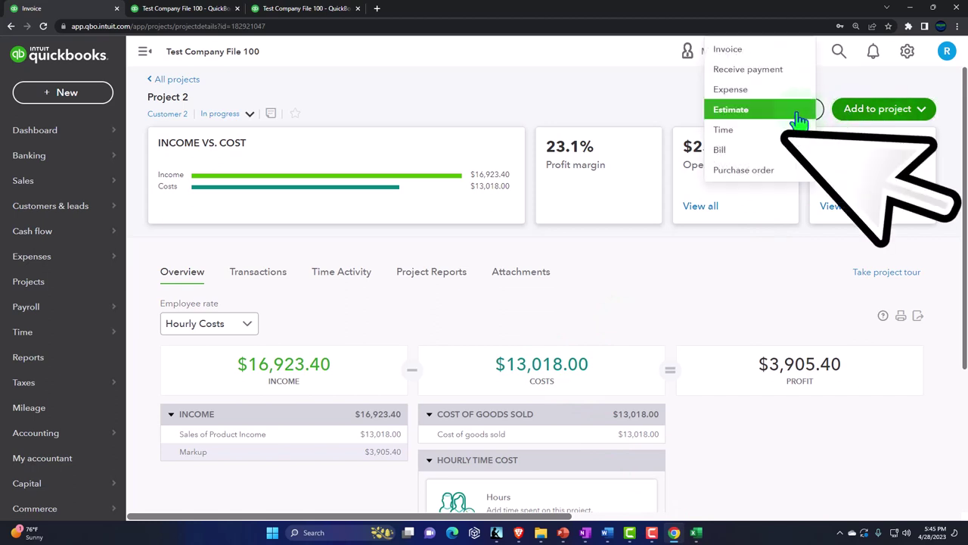
pyautogui.click(766, 77)
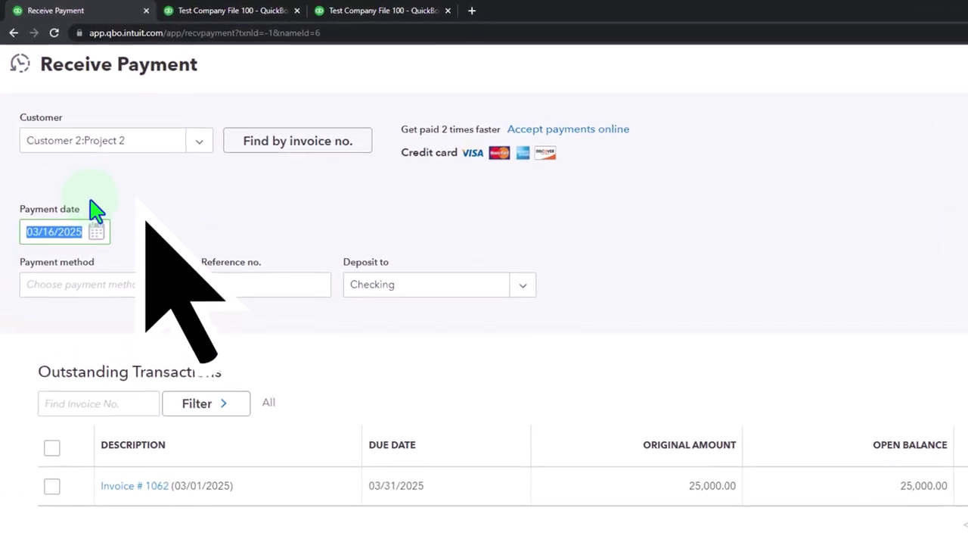
pyautogui.click(90, 197)
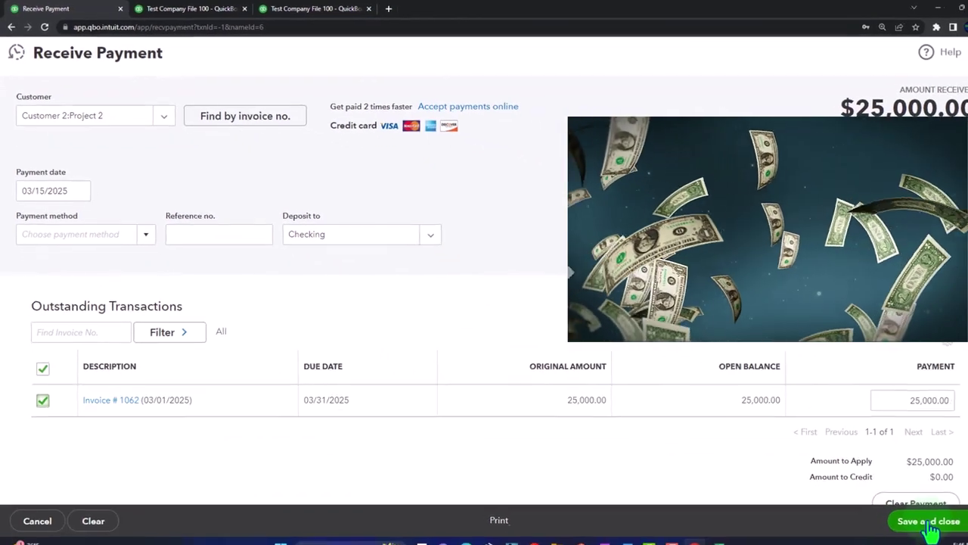
pyautogui.click(928, 522)
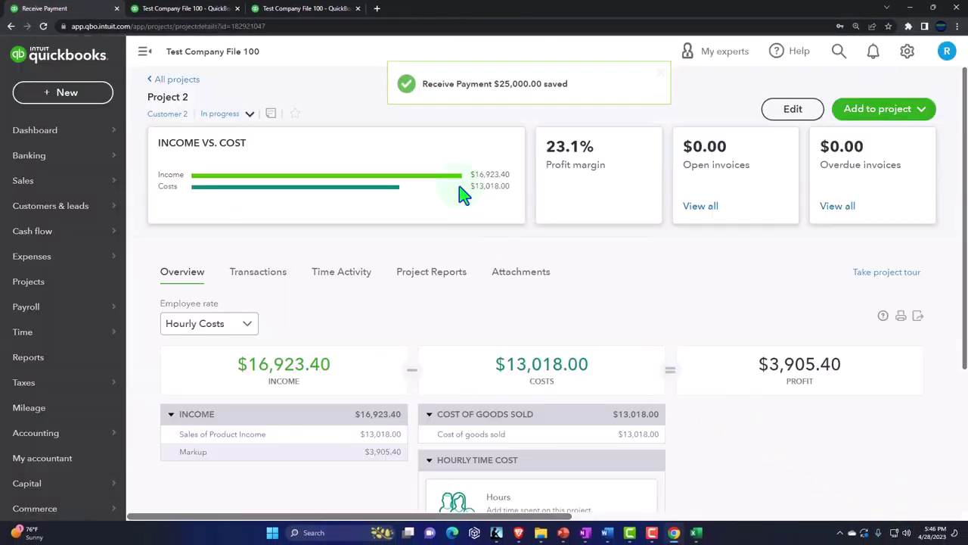
# - Rerun the Balance Sheet by class and check the Checking and Accounts Receivable balances
pyautogui.click(185, 9)
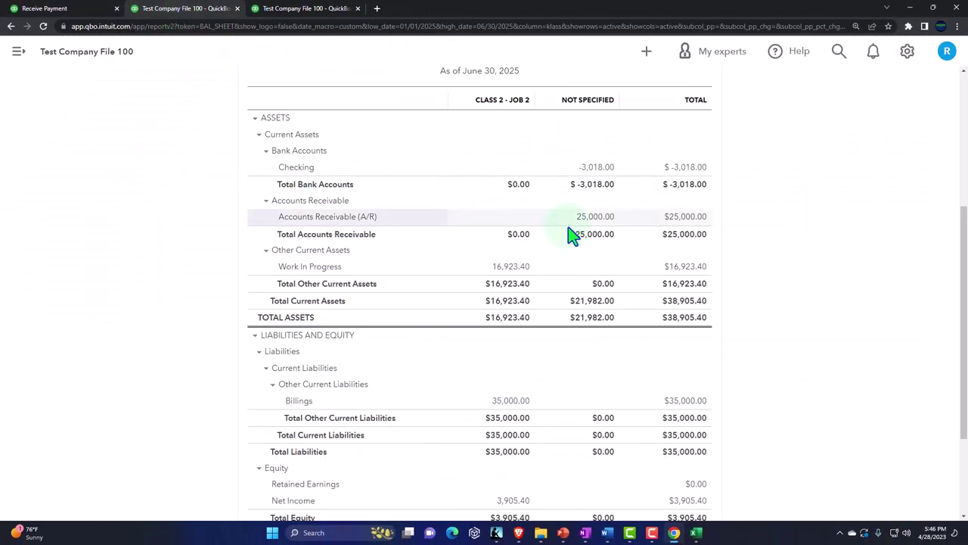
pyautogui.scroll(3, 598, 227)
pyautogui.click(577, 133)
pyautogui.scroll(-2, 753, 318)
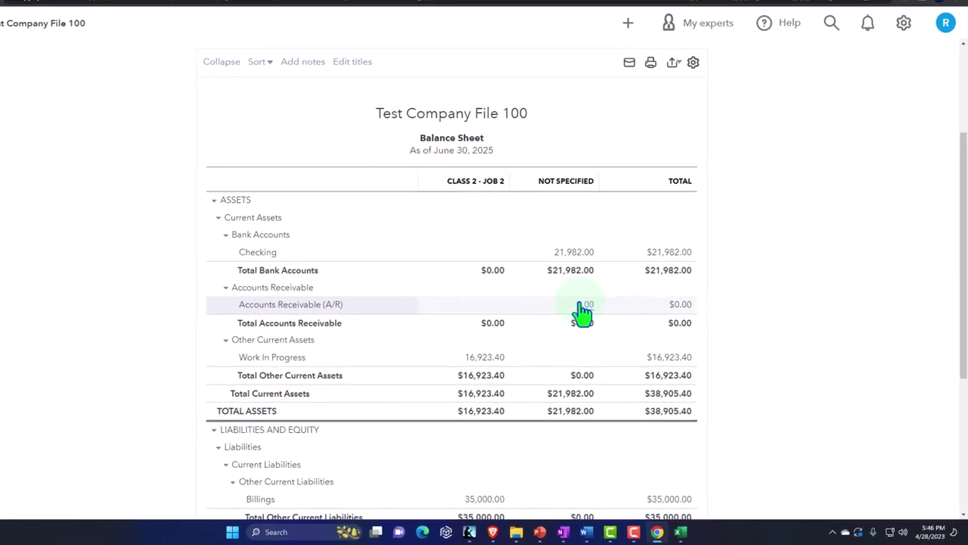
# - Compare the ending trial balance in the Excel workbook with the QuickBooks Balance Sheet, including Work in Progress, Billings and Net Income
pyautogui.hotkey('alt', 'Tab')
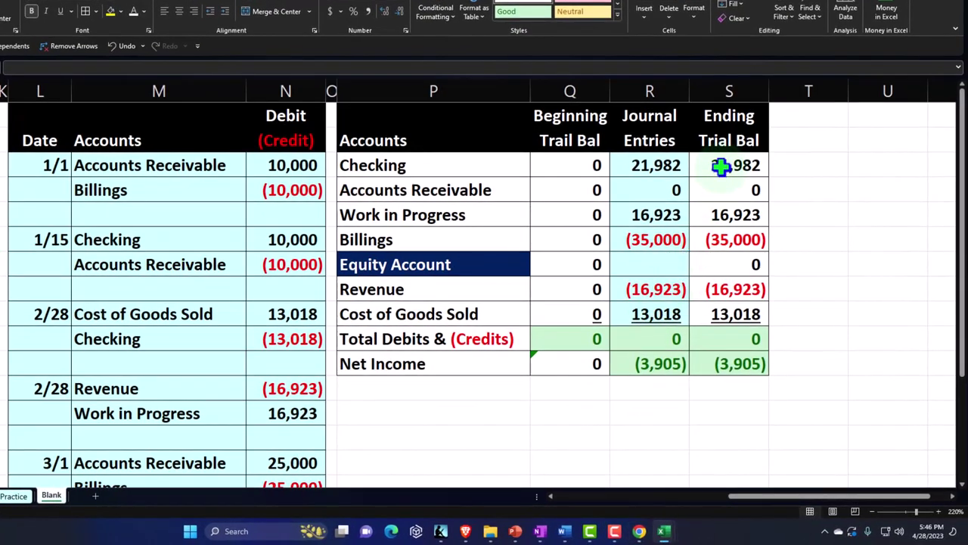
pyautogui.click(721, 167)
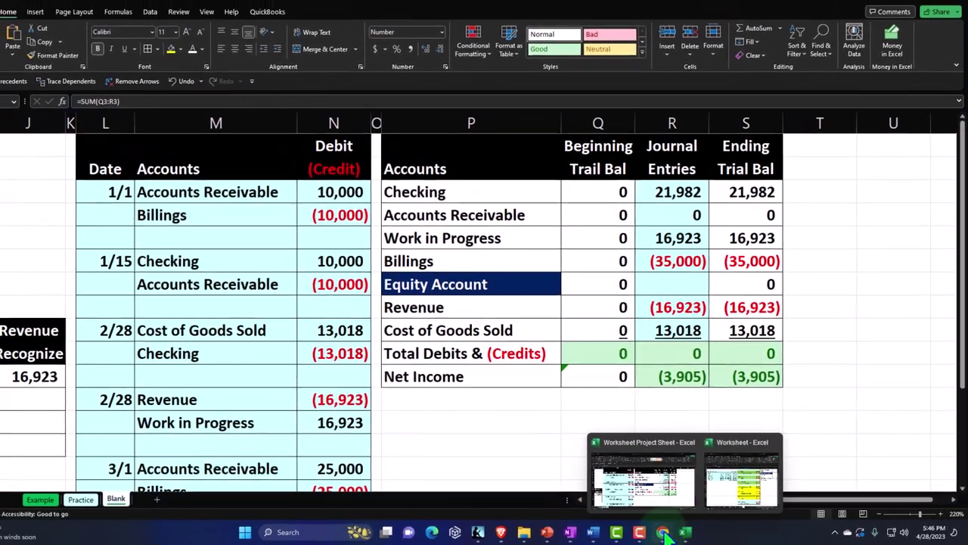
pyautogui.click(653, 532)
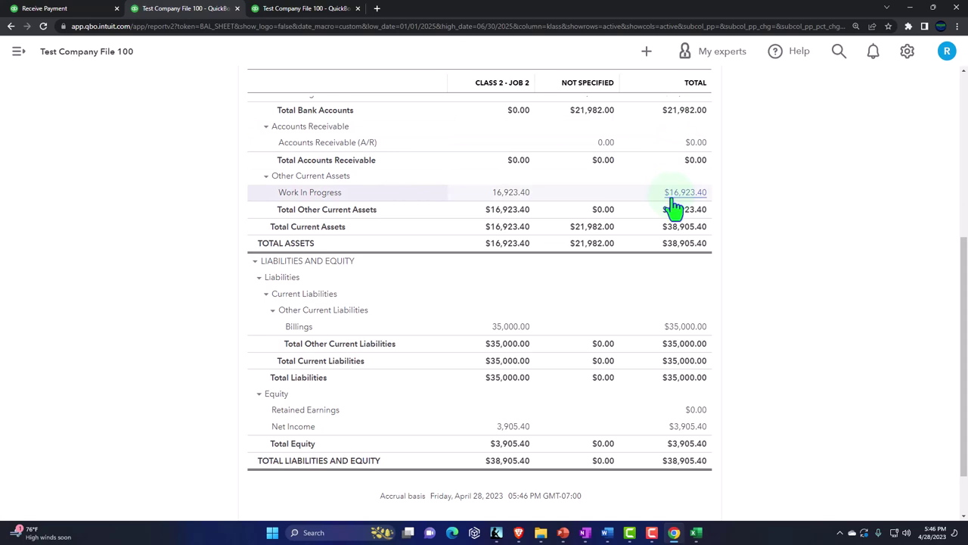
pyautogui.click(908, 9)
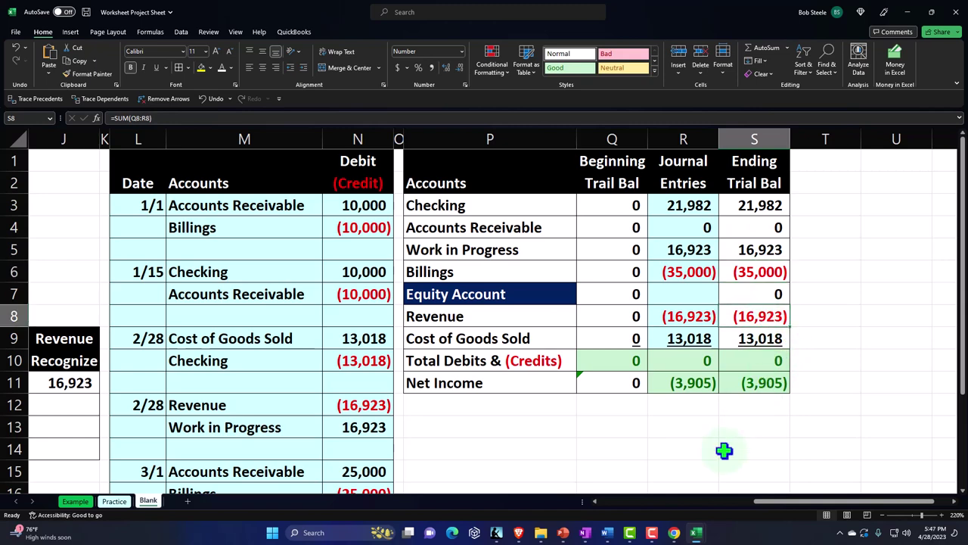
pyautogui.click(674, 532)
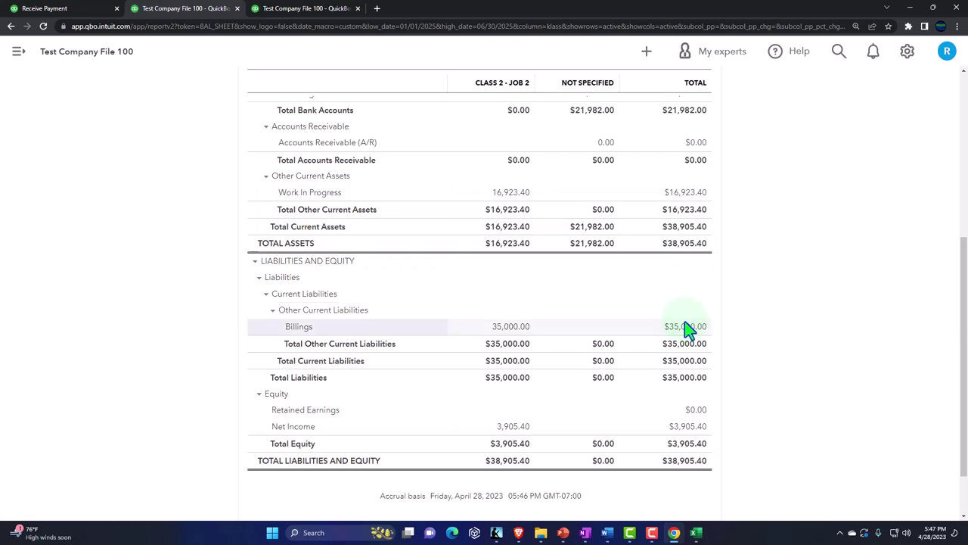
pyautogui.click(678, 481)
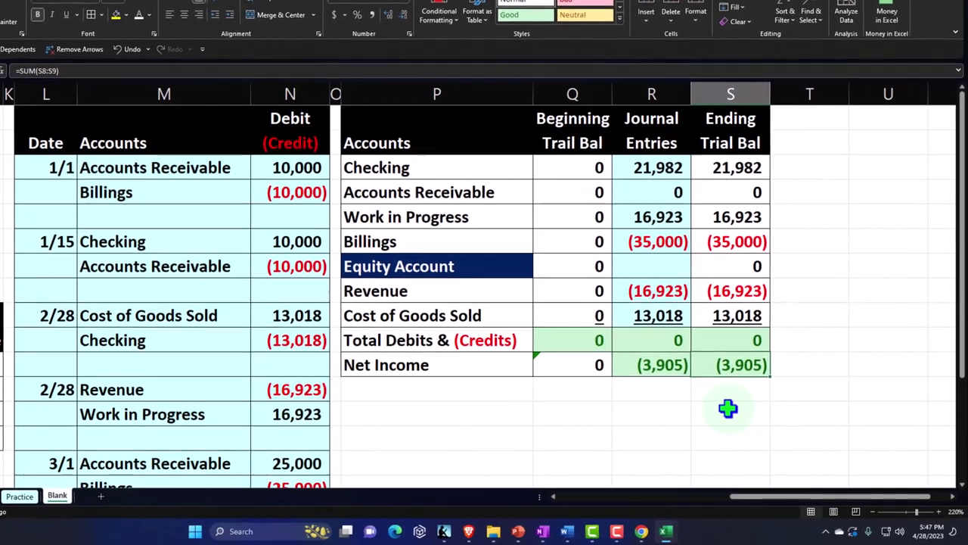
# - Enter the Month 3 actual job costs in the Actual Job Progress table: Materials 10,000, Labor 9,000 and Overhead 527
pyautogui.click(430, 297)
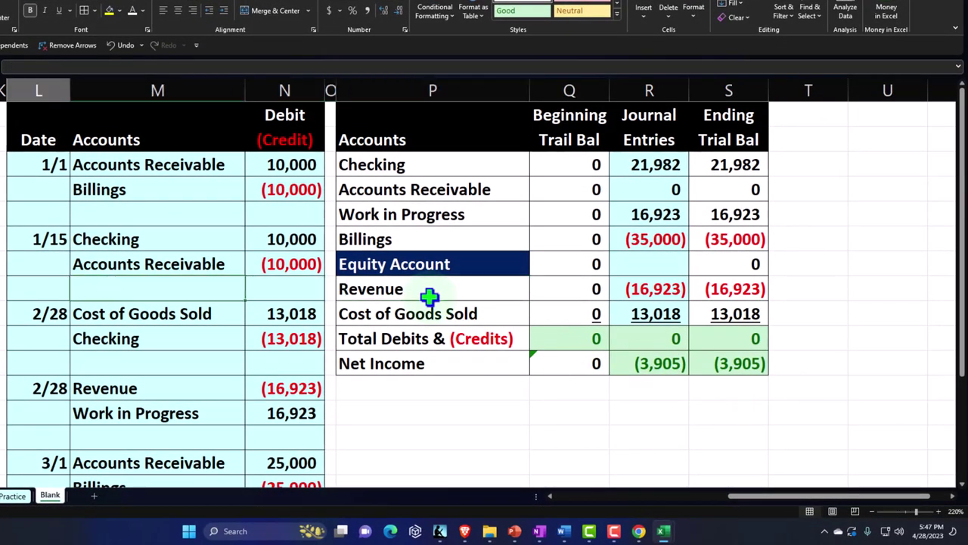
pyautogui.hscroll(-3, 430, 297)
pyautogui.hscroll(-3, 449, 298)
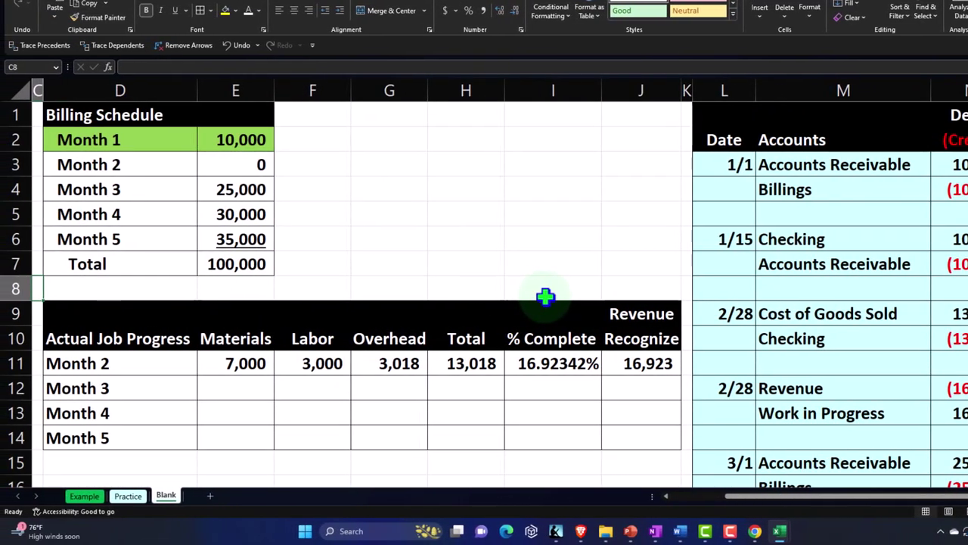
pyautogui.press('Down')
pyautogui.press('Down')
pyautogui.press('Down')
pyautogui.press('Down')
pyautogui.press('Right')
pyautogui.press('Right')
pyautogui.press('Right')
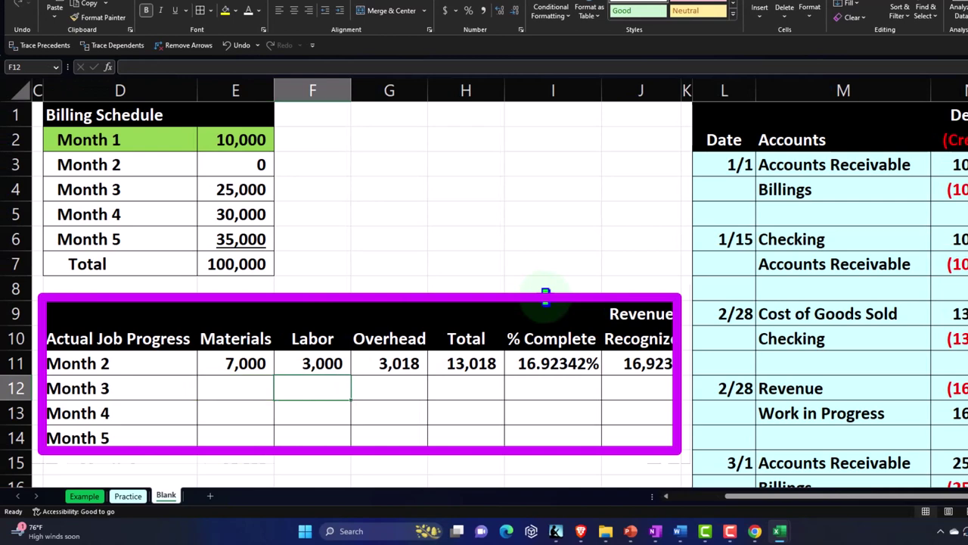
pyautogui.press('Left')
pyautogui.press('Left')
pyautogui.press('Left')
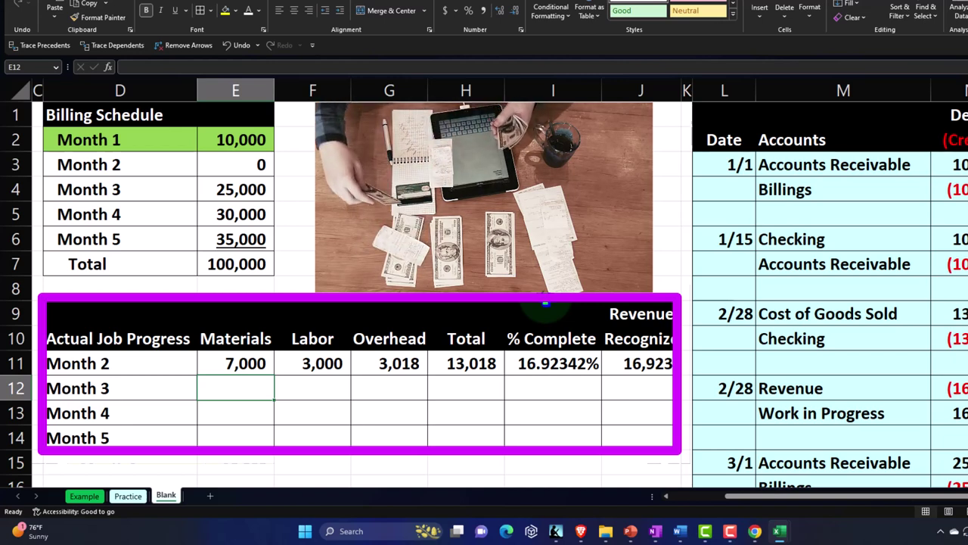
pyautogui.write('10000')
pyautogui.press('Tab')
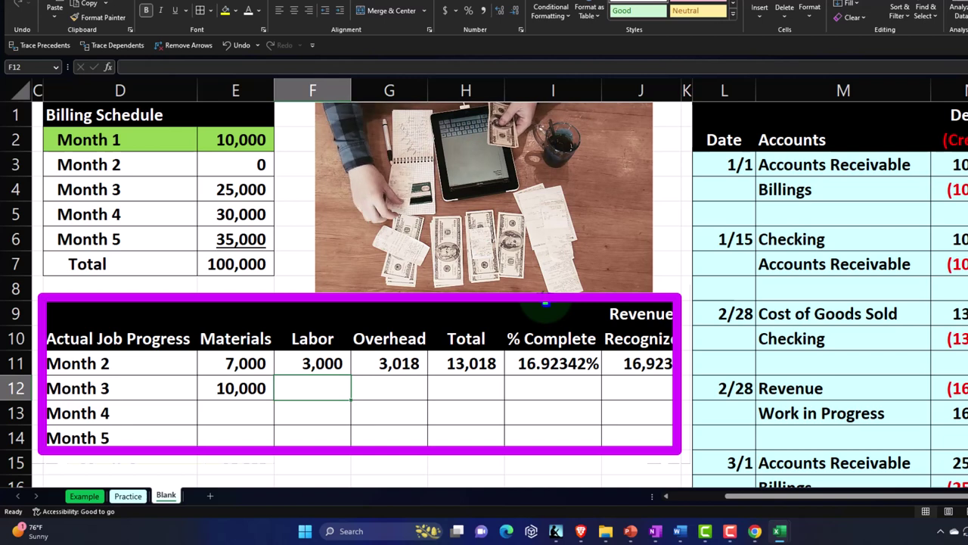
pyautogui.write('9000')
pyautogui.press('Tab')
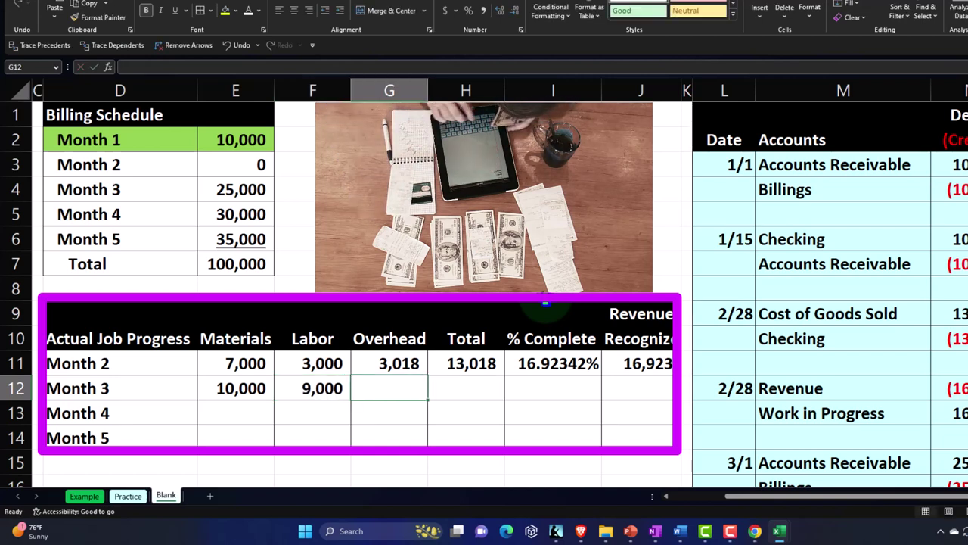
pyautogui.write('527')
pyautogui.press('Tab')
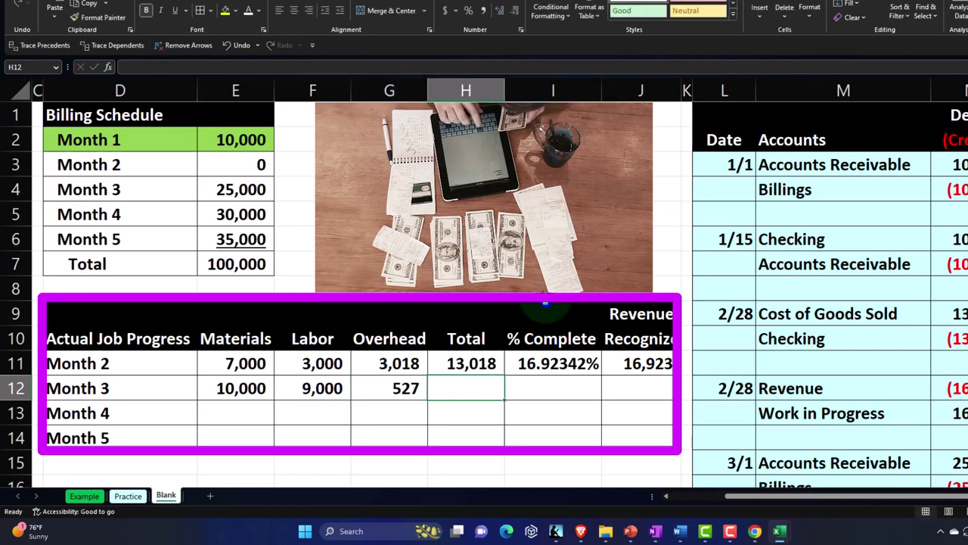
# - Total the Month 3 materials, labor and overhead in the Total column with a SUM of E12:G12
pyautogui.write('=sum(')
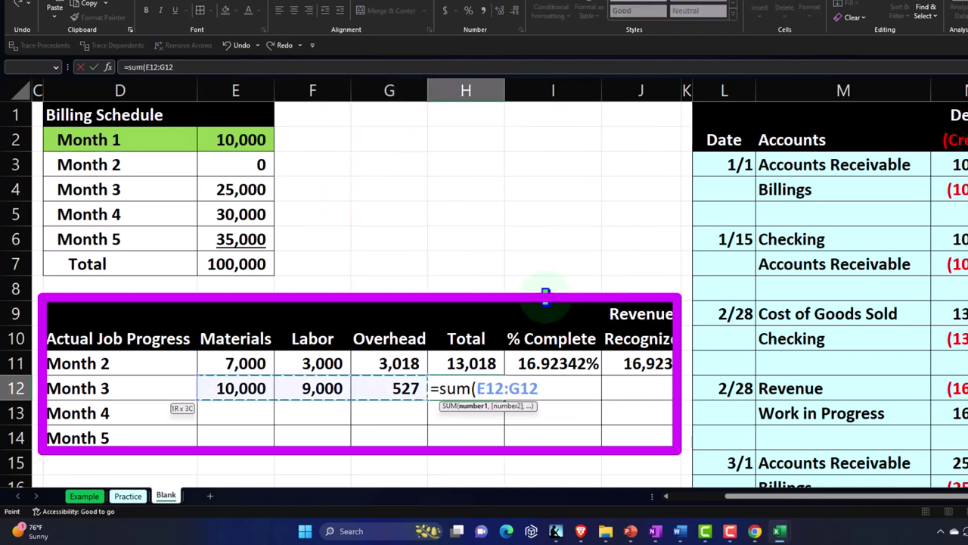
pyautogui.press('Return')
pyautogui.press('Tab')
pyautogui.press('Tab')
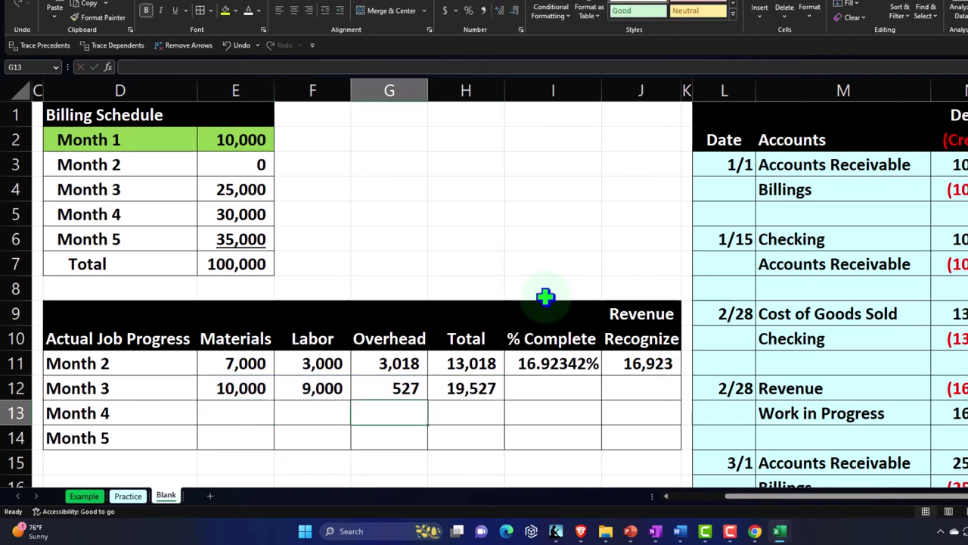
pyautogui.press('Up')
pyautogui.press('Right')
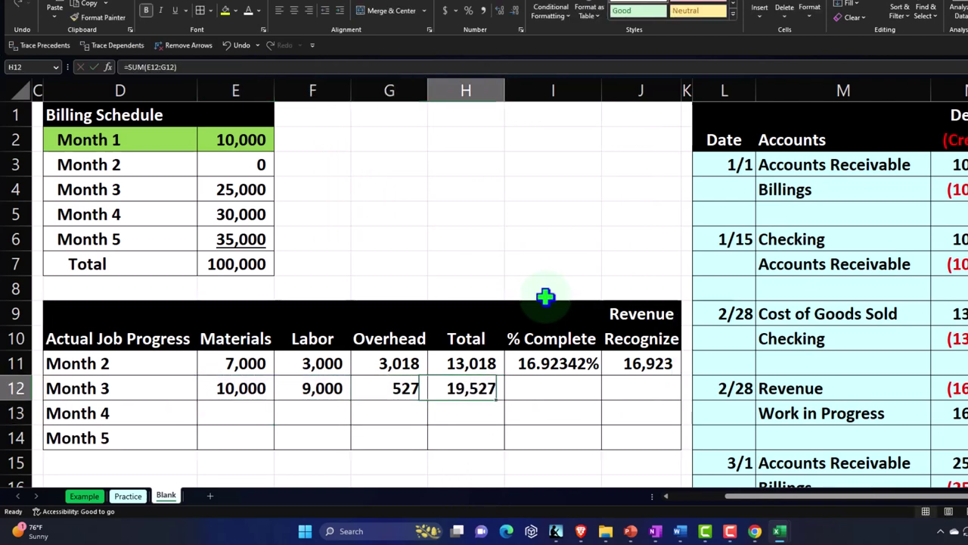
pyautogui.press('Right')
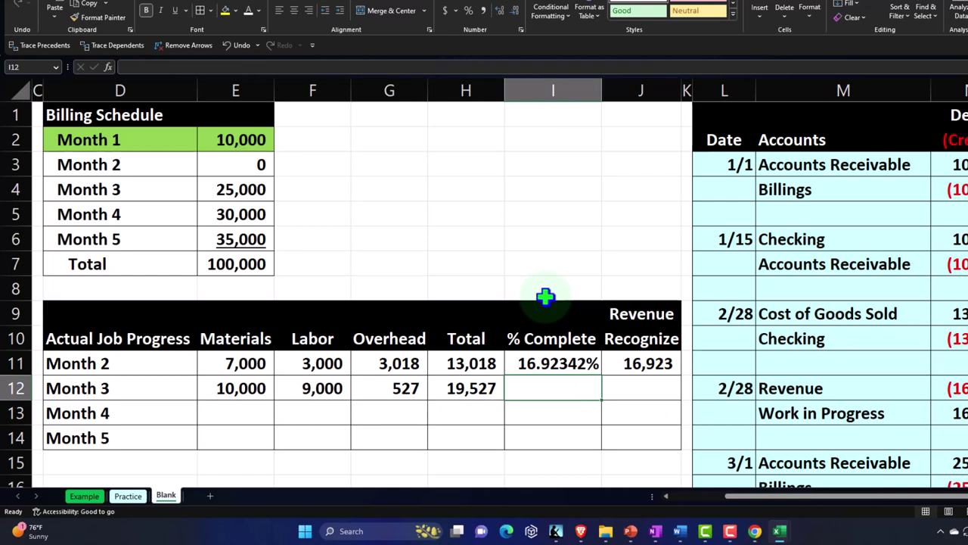
# - Examine the Job 2 Estimate figures alongside the Month 3 actual job costs
pyautogui.press('Left')
pyautogui.press('Left')
pyautogui.press('Left')
pyautogui.press('Left')
pyautogui.press('Left')
pyautogui.press('Left')
pyautogui.press('Left')
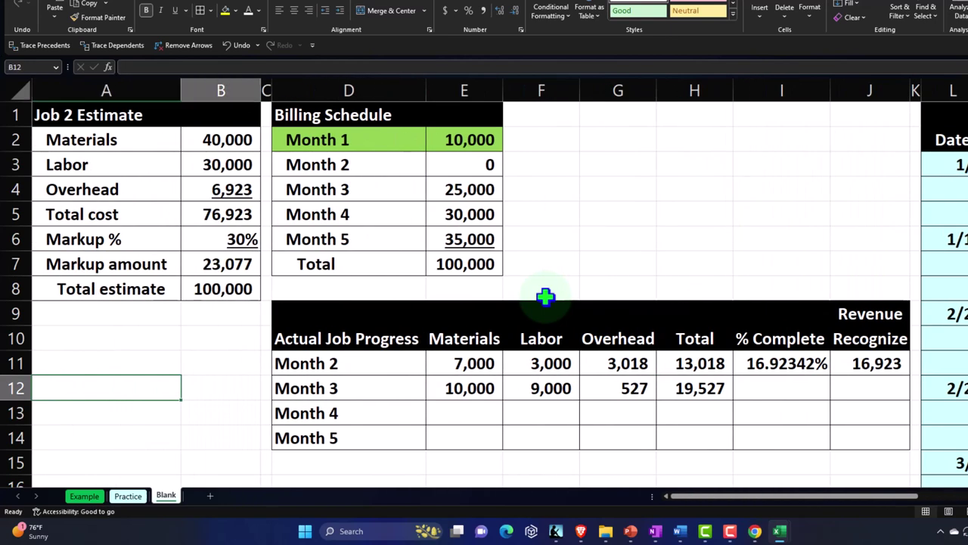
pyautogui.press('Right')
pyautogui.press('Right')
pyautogui.press('Right')
pyautogui.press('Right')
pyautogui.press('Right')
pyautogui.press('Right')
pyautogui.press('Right')
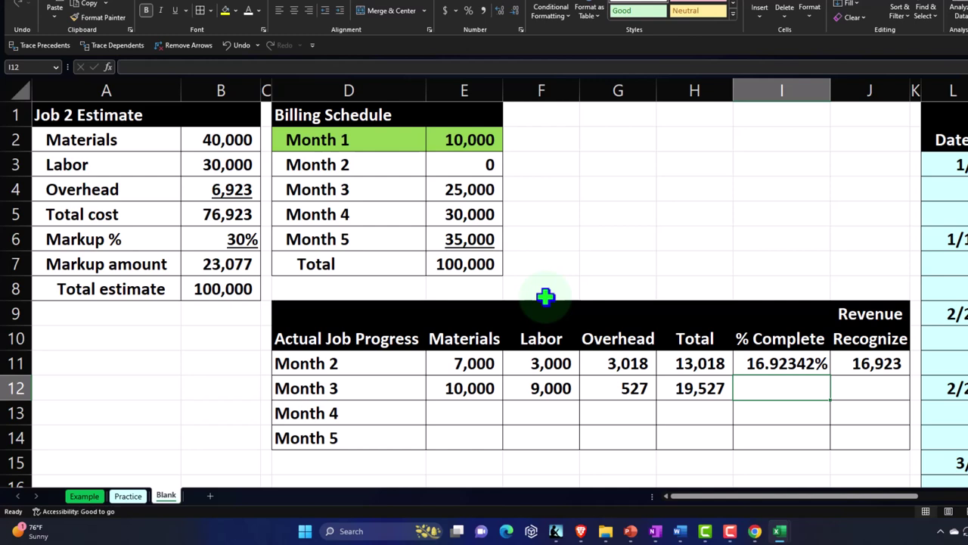
# - Calculate Month 3's % Complete as its total cost divided by the estimated total cost, using =H12/B5
pyautogui.write('=H12')
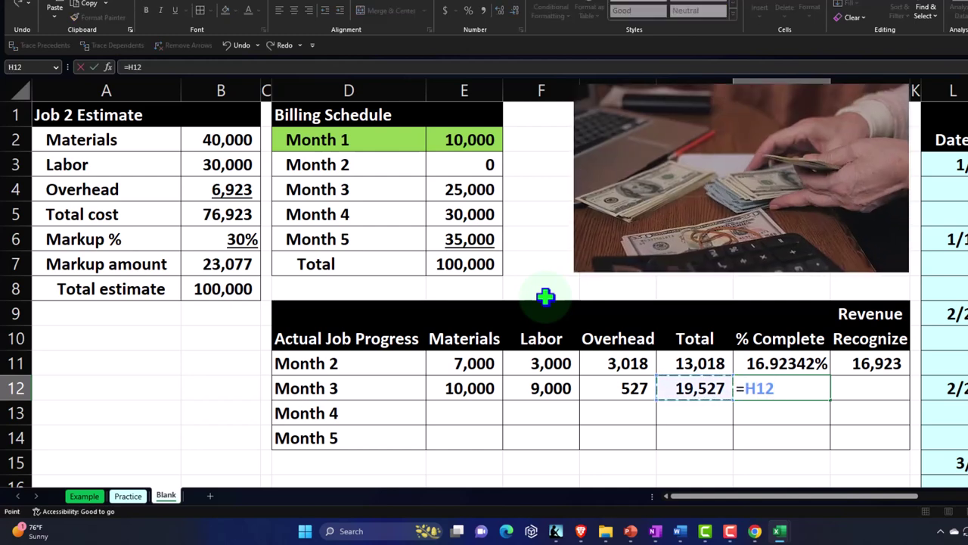
pyautogui.write('/')
pyautogui.press('Up')
pyautogui.press('Up')
pyautogui.press('Up')
pyautogui.press('Up')
pyautogui.press('Left')
pyautogui.press('Left')
pyautogui.press('Left')
pyautogui.press('Left')
pyautogui.press('Left')
pyautogui.press('Left')
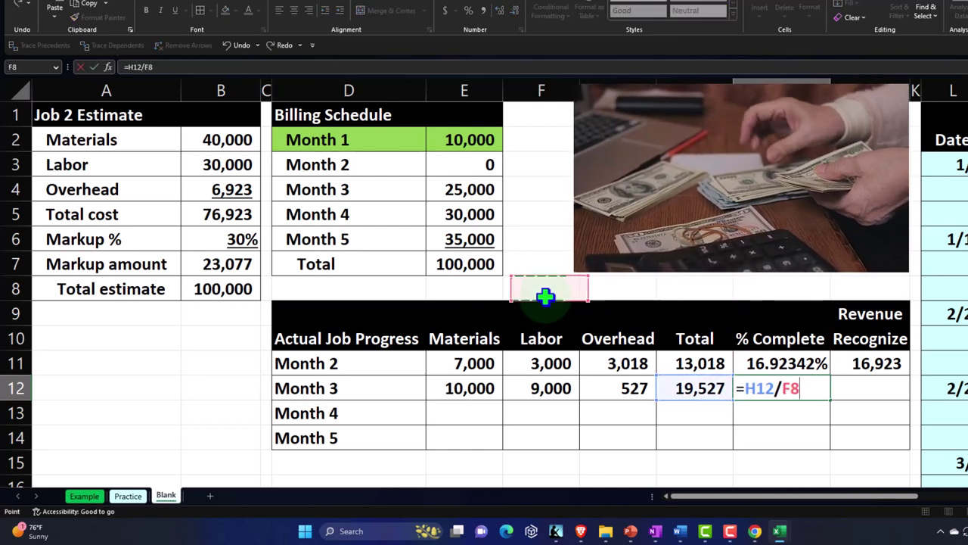
pyautogui.press('Left')
pyautogui.press('Up')
pyautogui.press('Up')
pyautogui.press('Up')
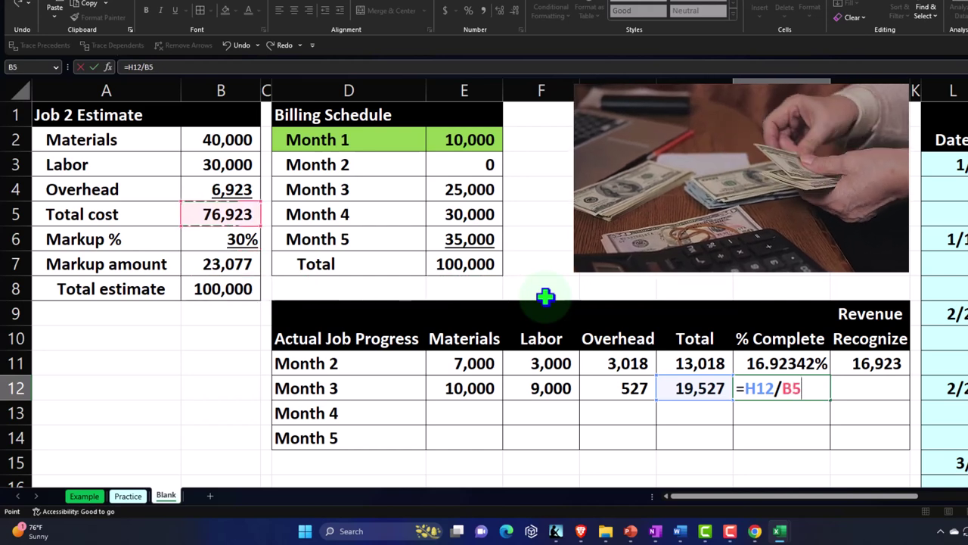
pyautogui.press('Return')
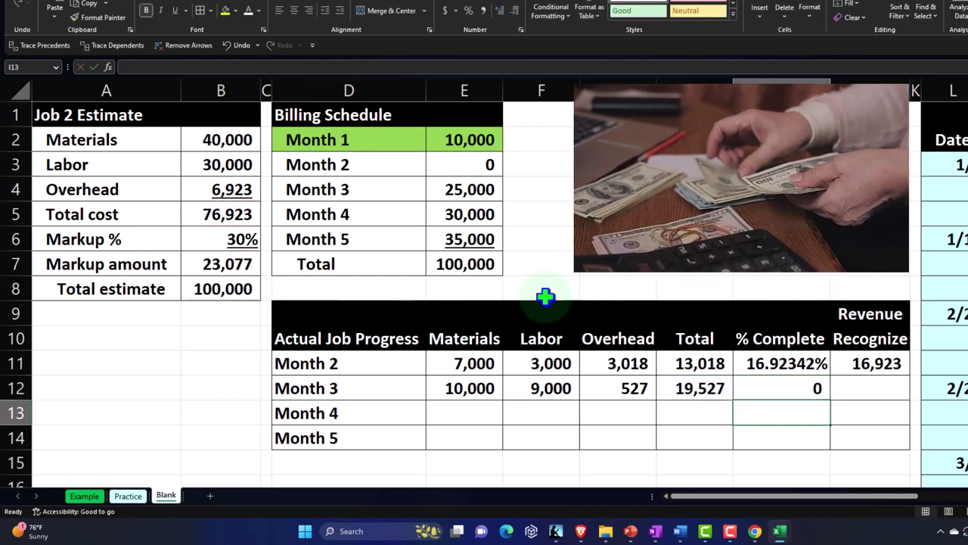
# - Copy the percentage format of Month 2's % Complete cell onto Month 3's % Complete cell
pyautogui.press('Up')
pyautogui.press('Up')
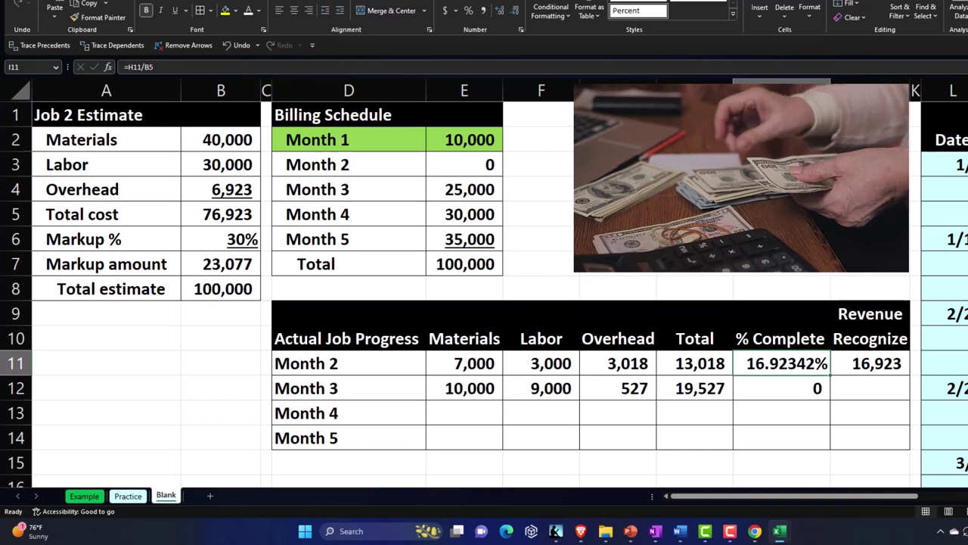
pyautogui.click(83, 17)
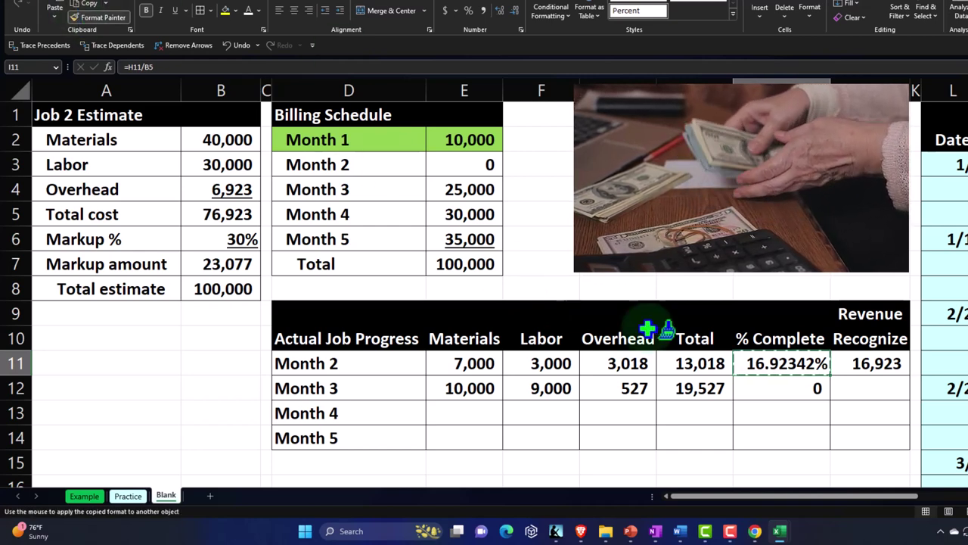
pyautogui.click(760, 387)
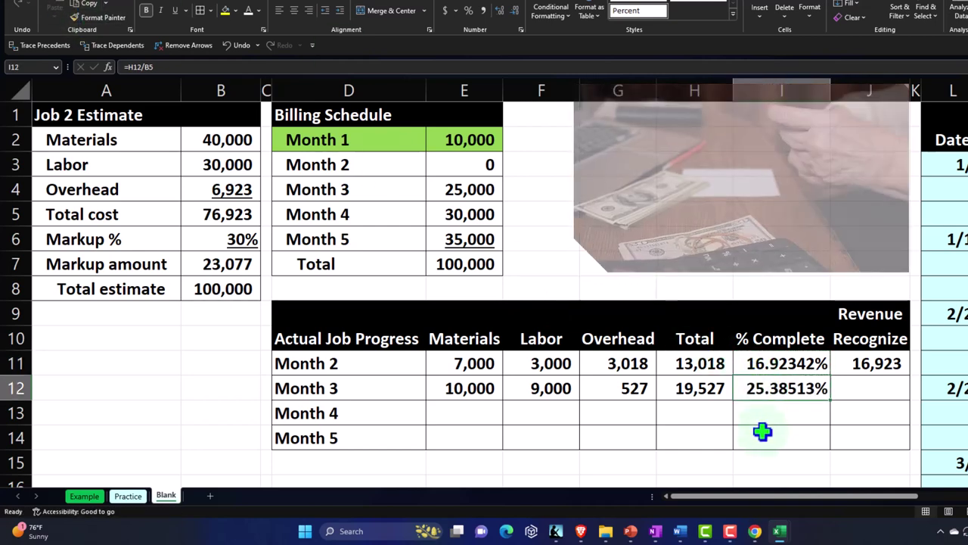
# - Calculate Month 3's Revenue Recognize amount as the total estimate multiplied by the % Complete, using =B8*I12
pyautogui.press('Right')
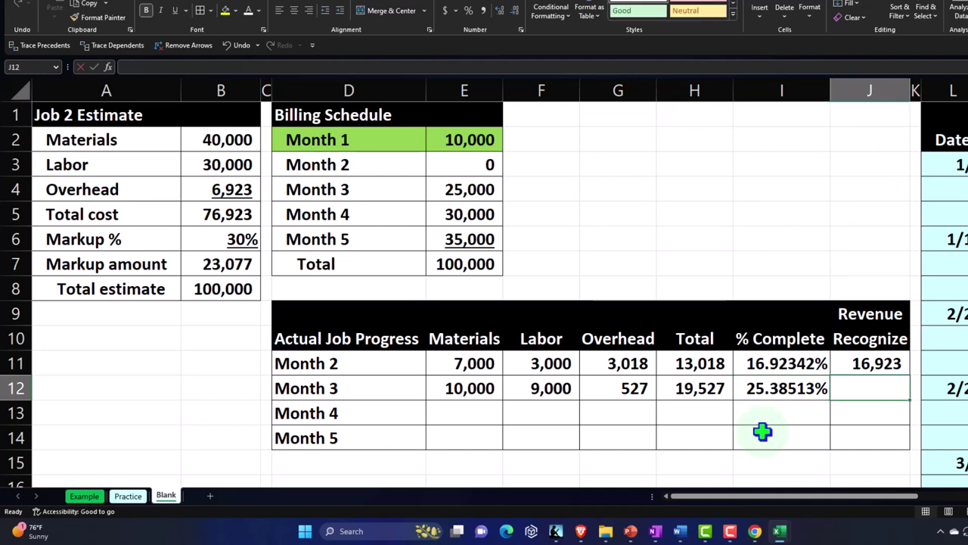
pyautogui.write('=')
pyautogui.press('Left')
pyautogui.press('Left')
pyautogui.press('Left')
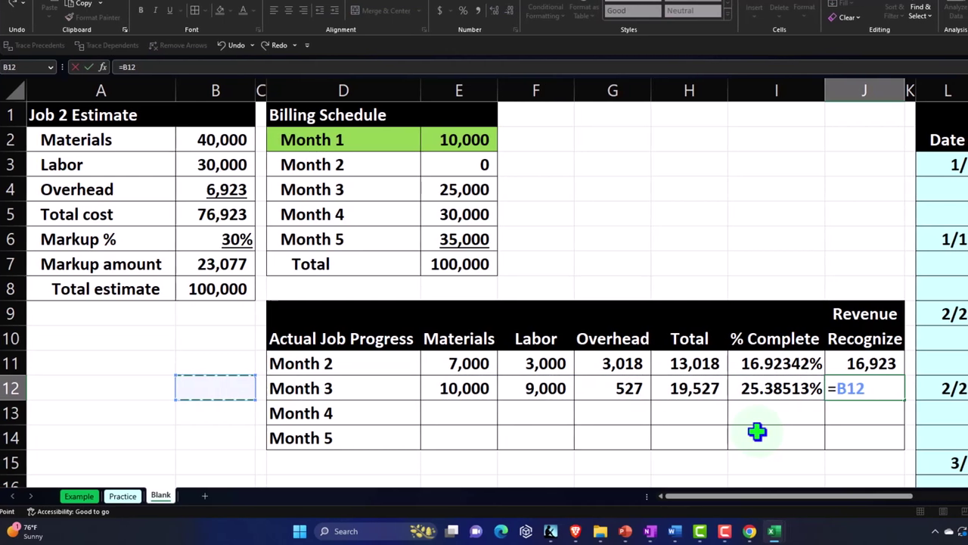
pyautogui.press('Up')
pyautogui.press('Up')
pyautogui.press('Up')
pyautogui.press('Up')
pyautogui.write('*')
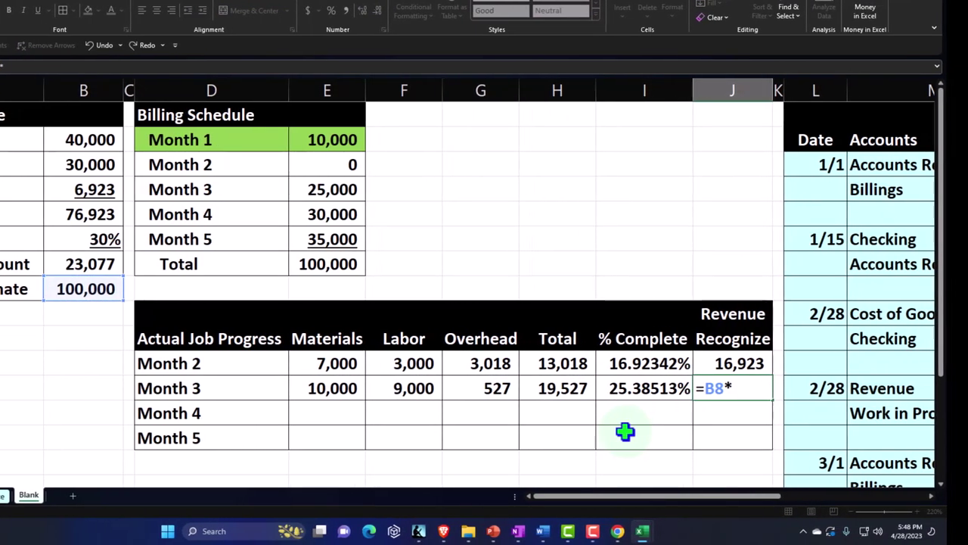
pyautogui.press('Left')
pyautogui.press('Return')
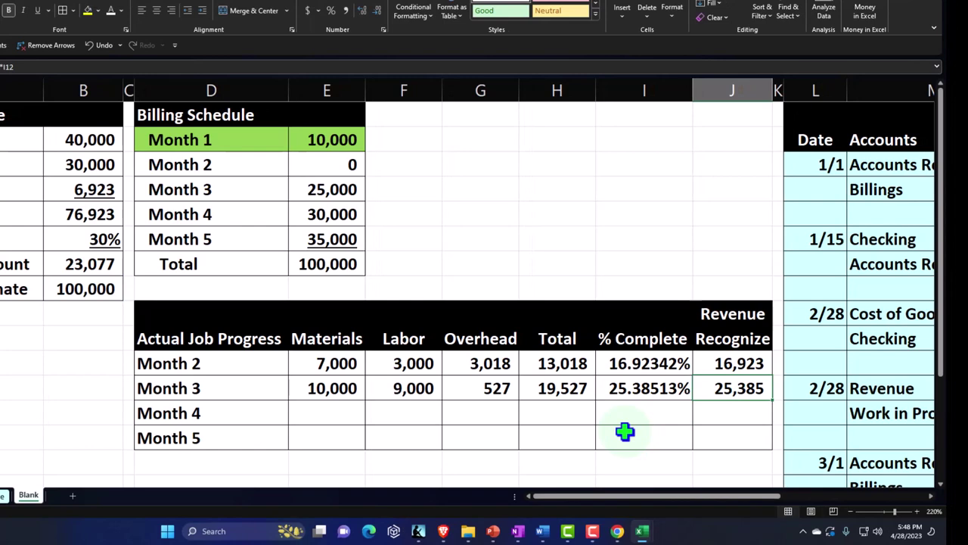
# - Highlight the Month 3 Materials, Labor, Overhead and Total cells with yellow fill
pyautogui.press('Left')
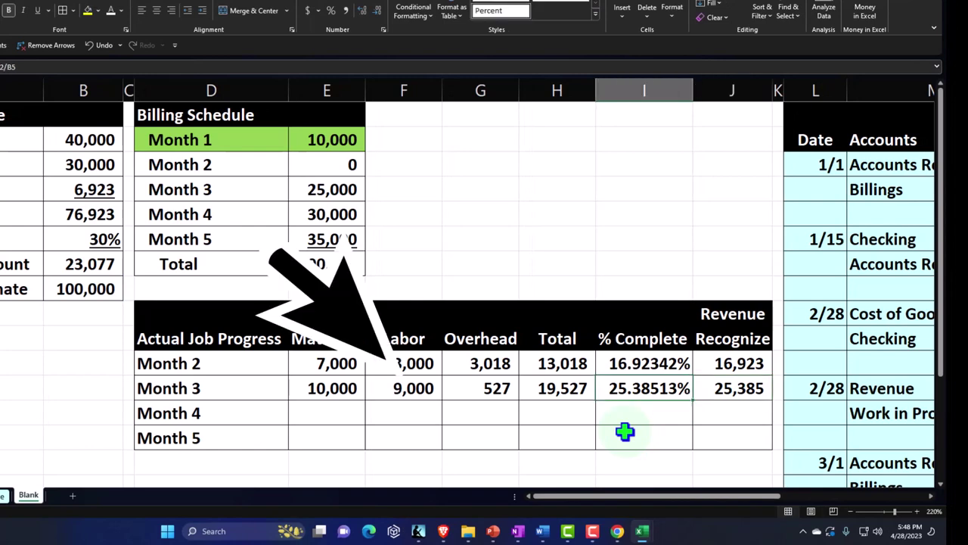
pyautogui.press('Left')
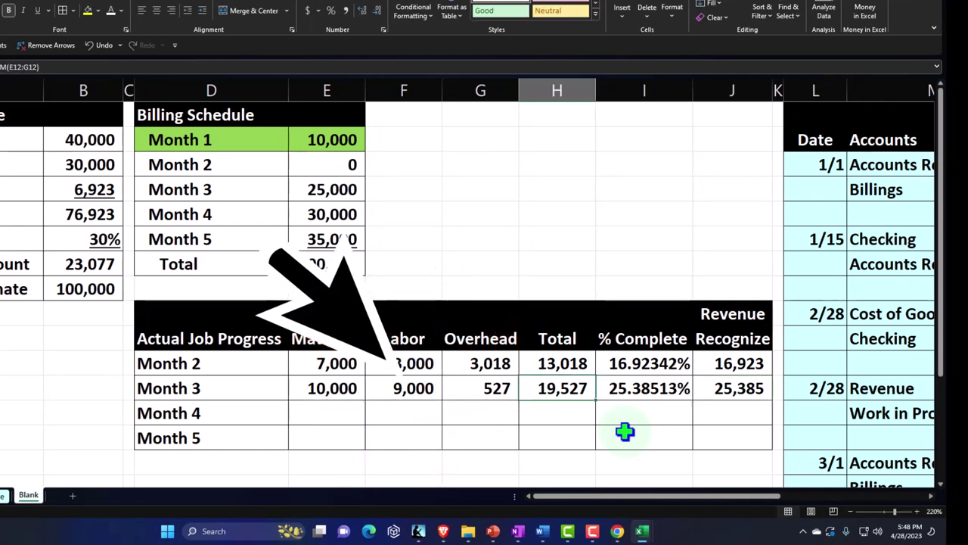
pyautogui.moveTo(345, 385); pyautogui.dragTo(548, 388)
pyautogui.click(88, 9)
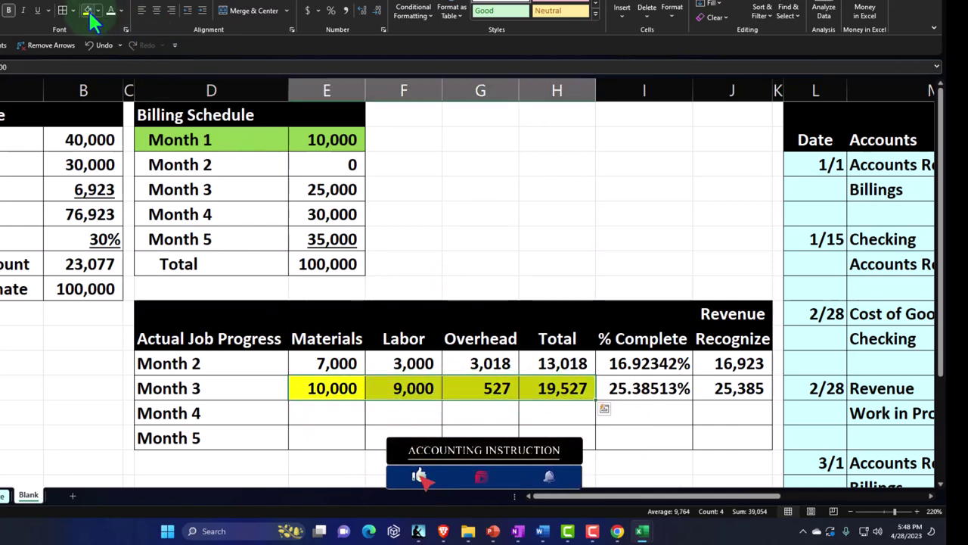
pyautogui.click(424, 297)
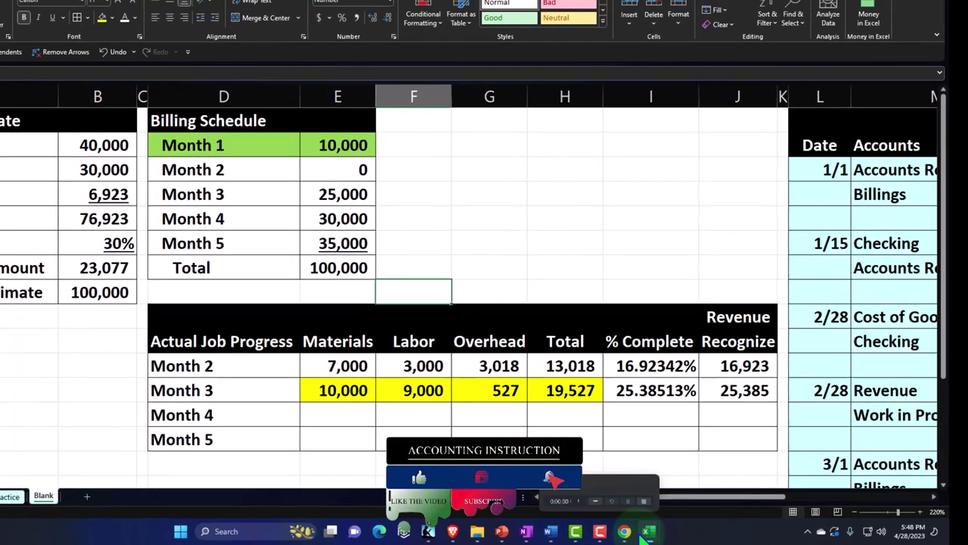
# - Switch to QuickBooks Online and start a new expense for Project 2 with Vendor 1 as the payee
pyautogui.moveTo(617, 531)
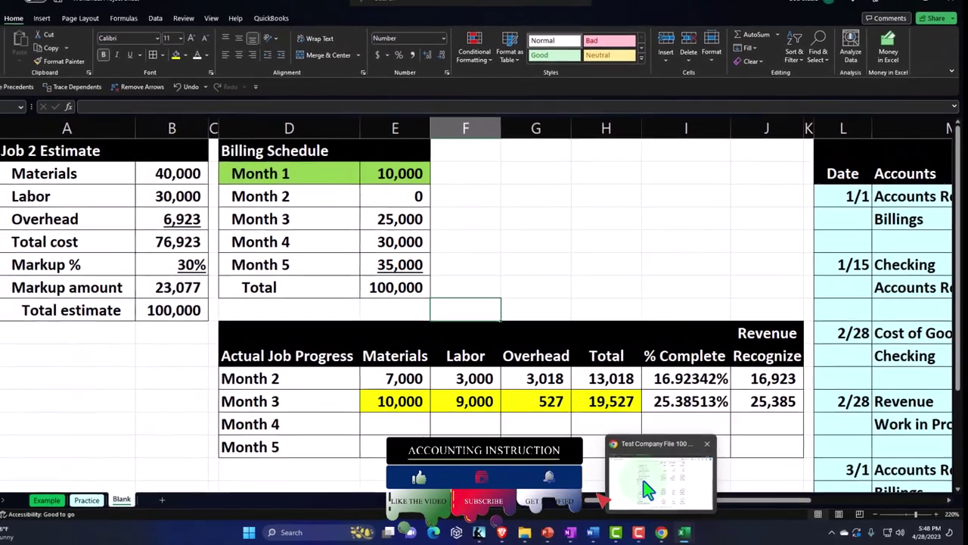
pyautogui.click(647, 491)
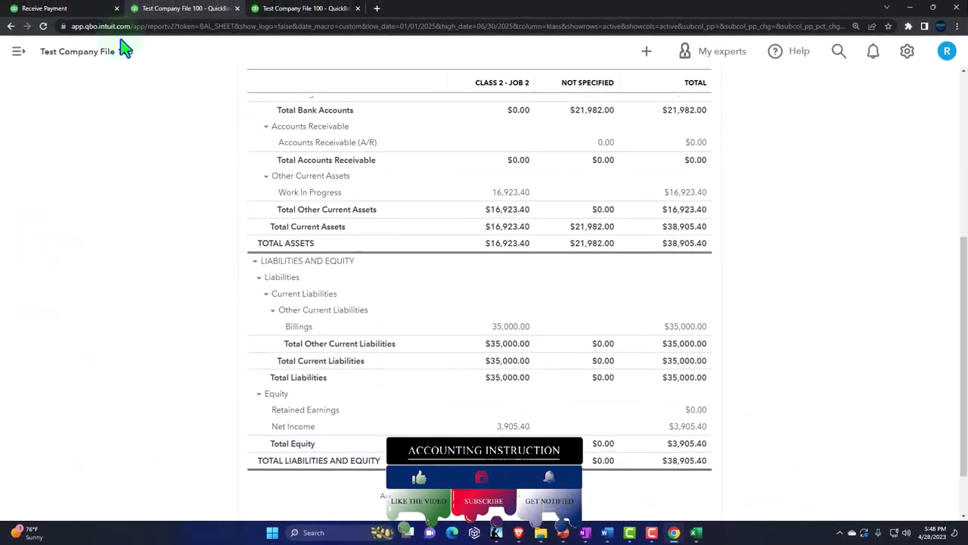
pyautogui.click(91, 9)
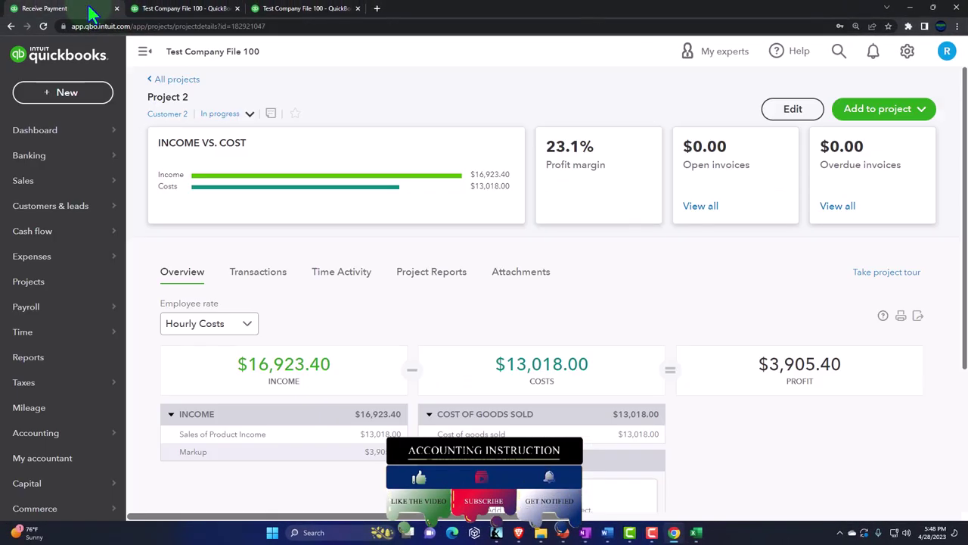
pyautogui.click(919, 112)
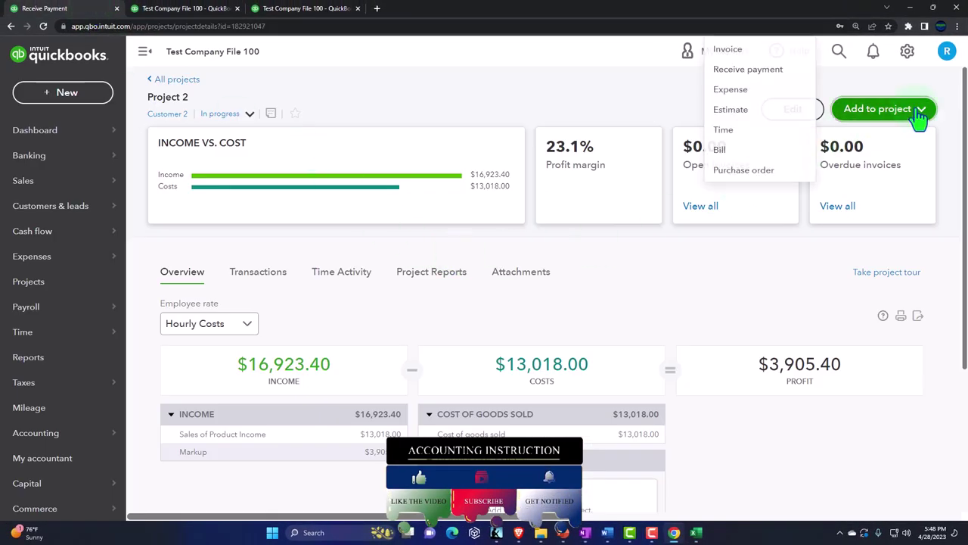
pyautogui.click(730, 90)
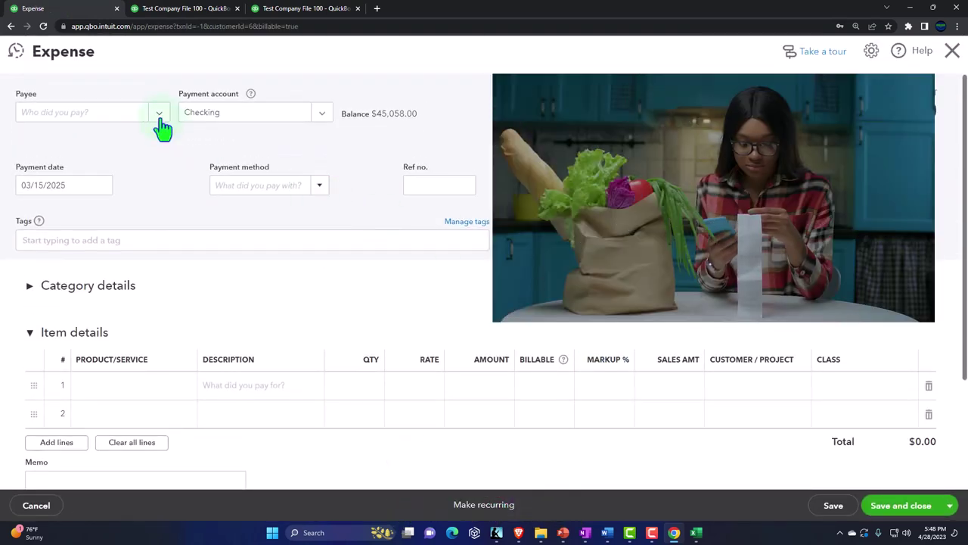
pyautogui.click(159, 119)
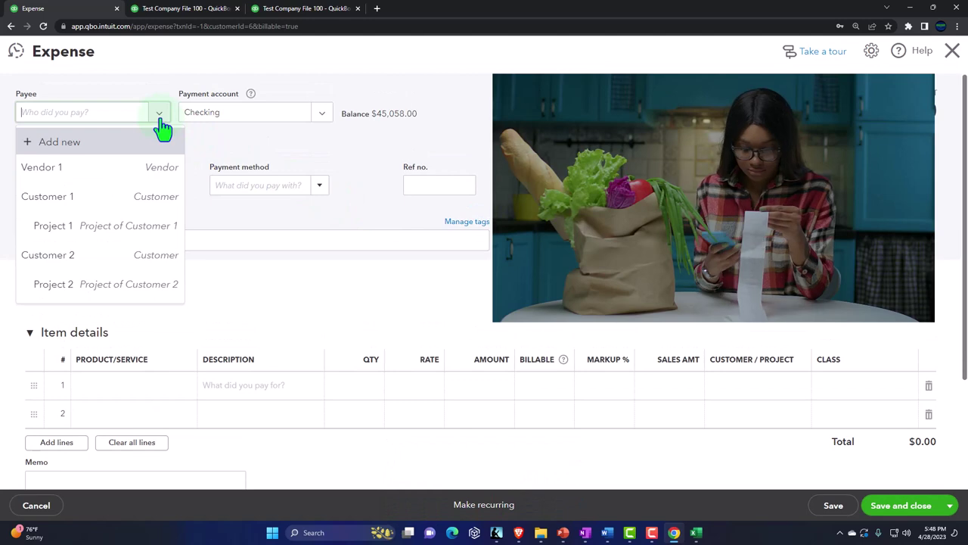
pyautogui.click(72, 165)
pyautogui.press('Tab')
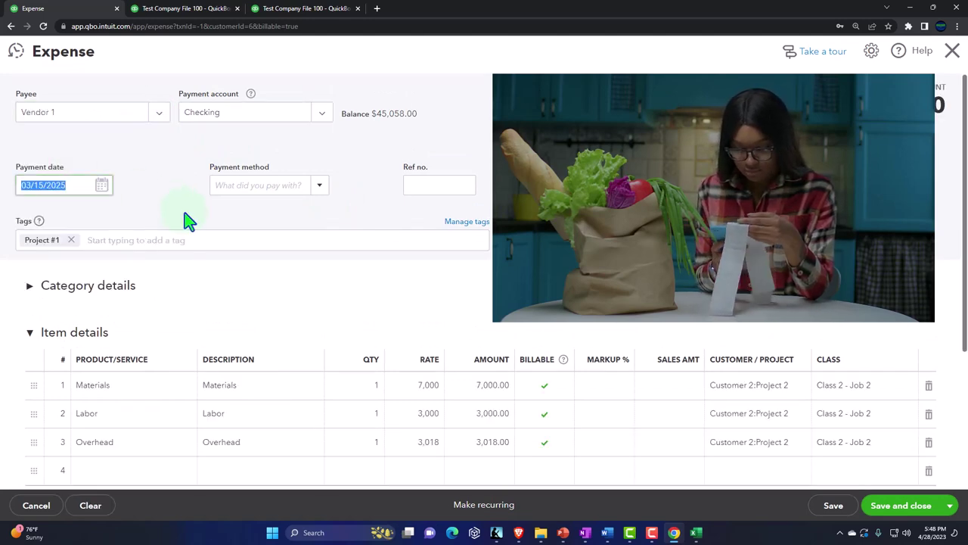
# - Set the expense's payment date to 03/31/2025
pyautogui.write('4')
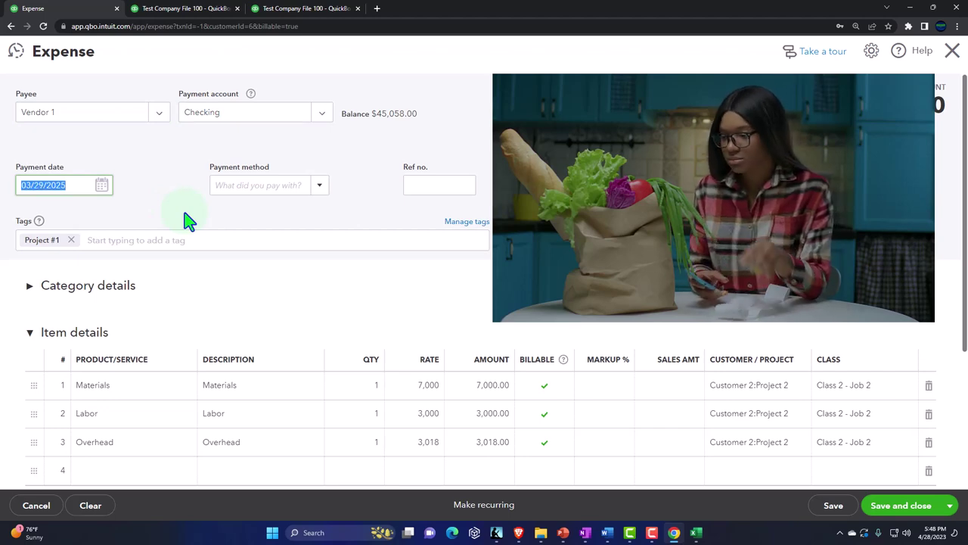
pyautogui.write('31')
pyautogui.press('Tab')
pyautogui.press('Tab')
pyautogui.press('Tab')
pyautogui.press('Tab')
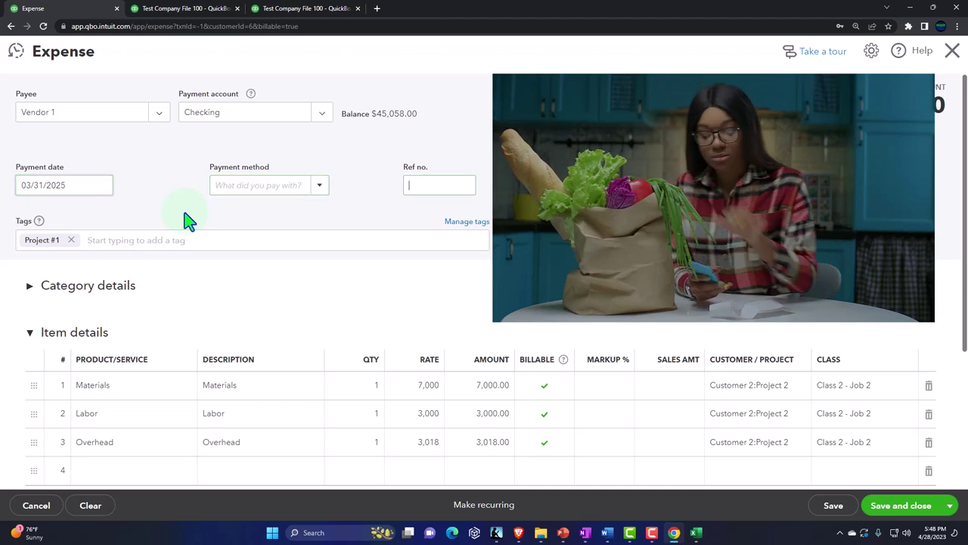
# - Delete the prefilled Materials, Labor and Overhead lines from the expense's item details
pyautogui.scroll(-1, 227, 337)
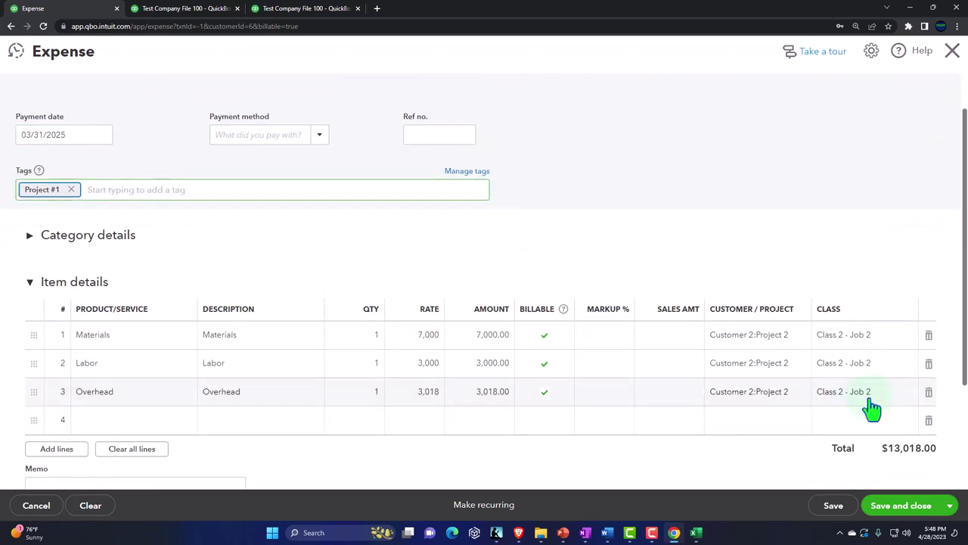
pyautogui.click(929, 334)
pyautogui.click(928, 335)
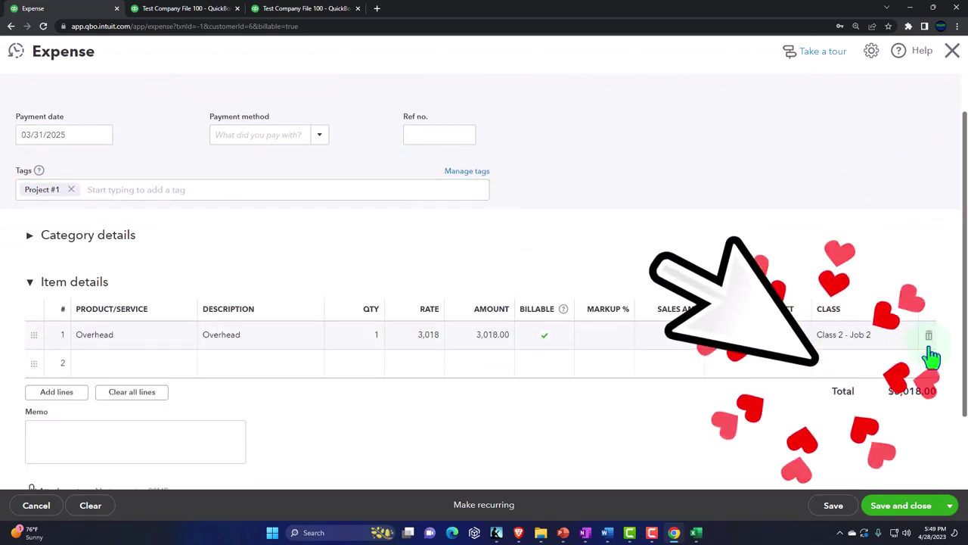
pyautogui.click(928, 334)
# - Add a Materials item line with an amount of 10,000, checking the Month 3 cost in the Excel project worksheet
pyautogui.click(146, 334)
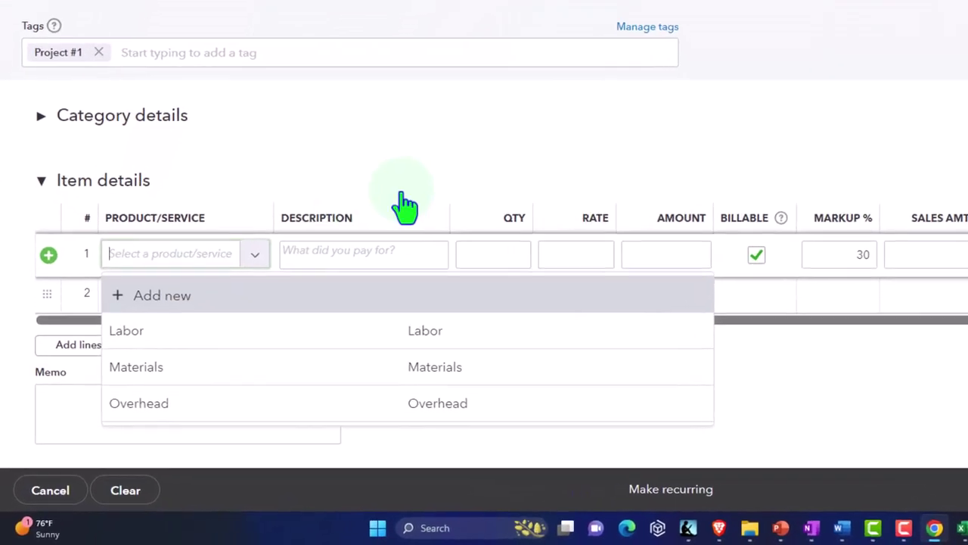
pyautogui.click(192, 369)
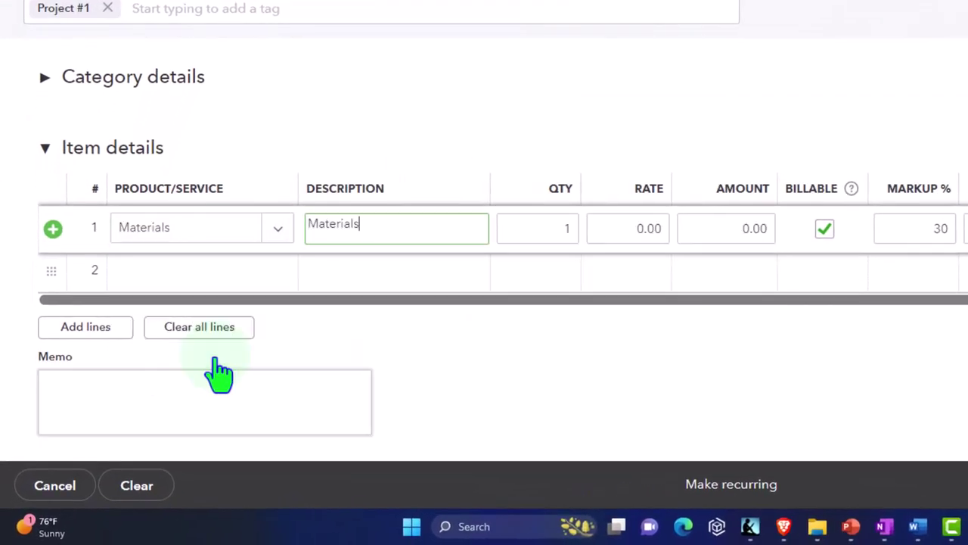
pyautogui.press('Tab')
pyautogui.press('Tab')
pyautogui.press('Tab')
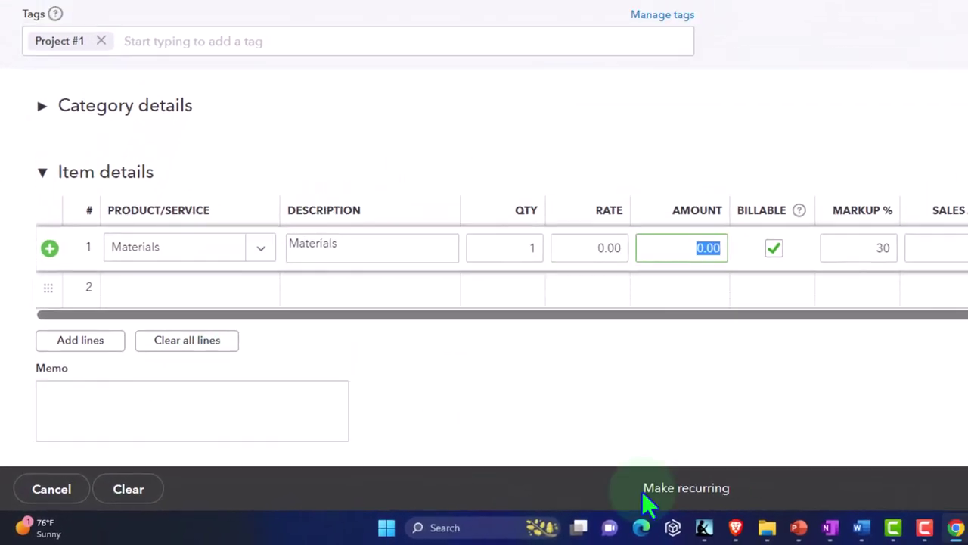
pyautogui.moveTo(779, 533)
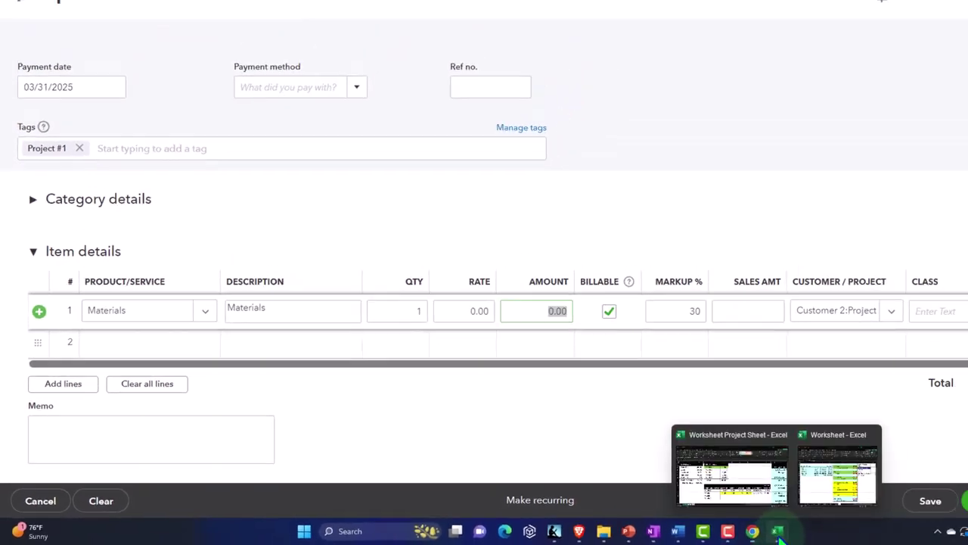
pyautogui.click(732, 473)
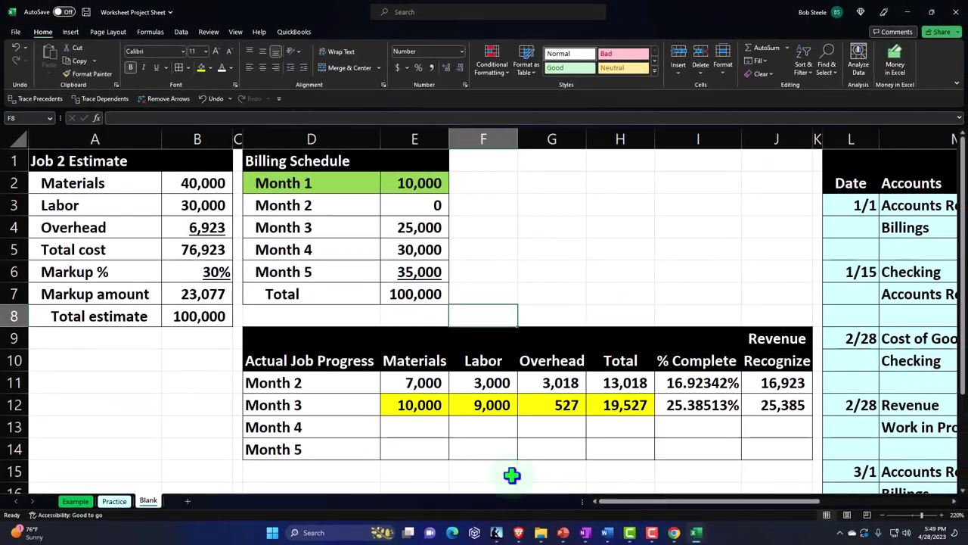
pyautogui.click(912, 13)
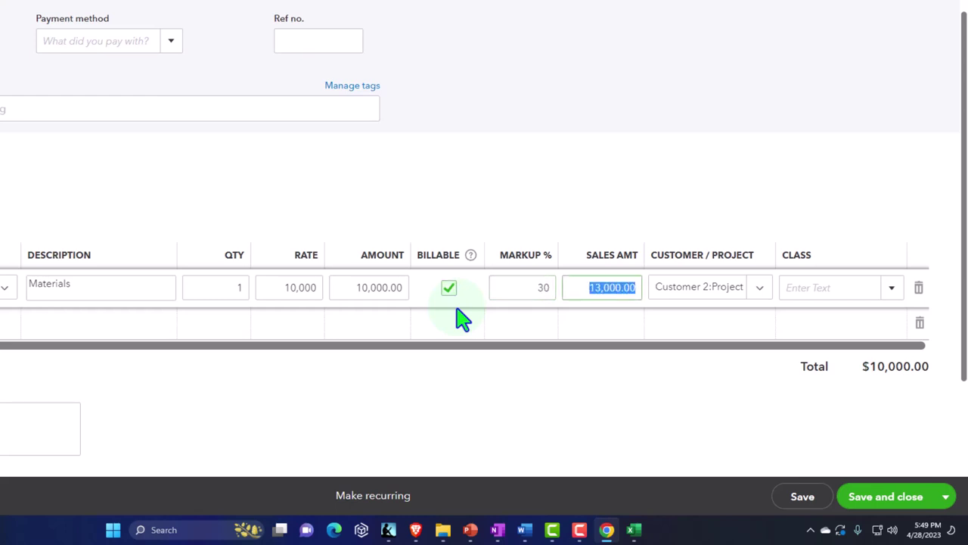
# - Assign Class 2 - Job 2 to the Materials line
pyautogui.press('Tab')
pyautogui.press('Tab')
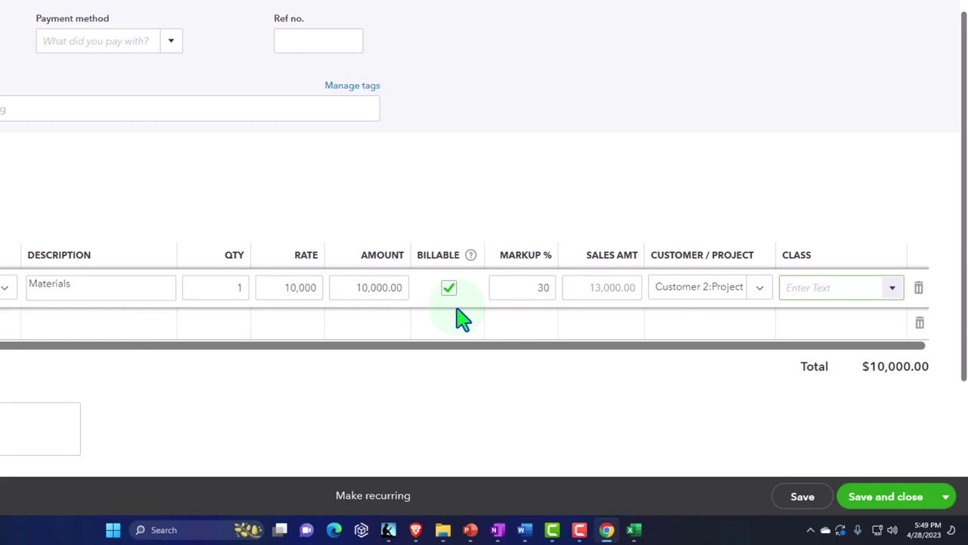
pyautogui.click(893, 289)
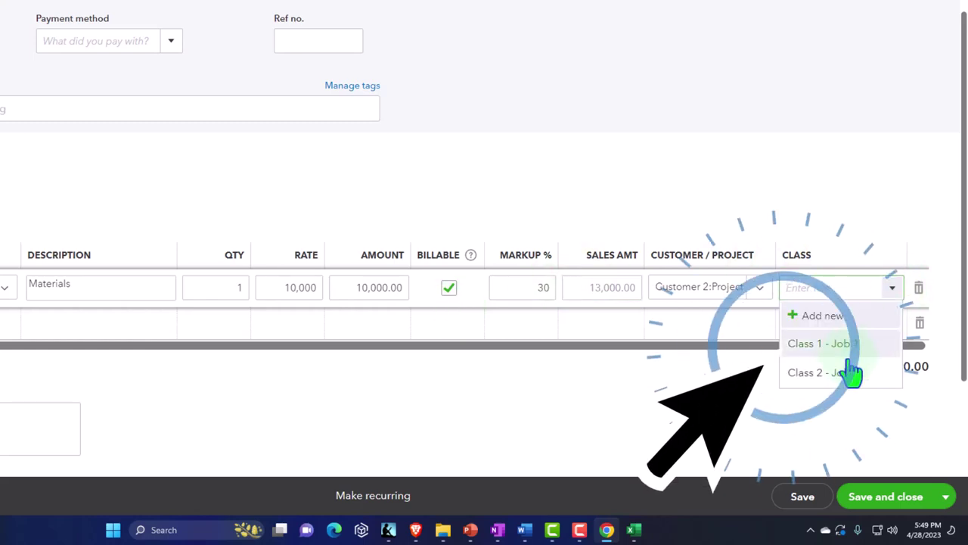
pyautogui.click(854, 374)
pyautogui.press('Tab')
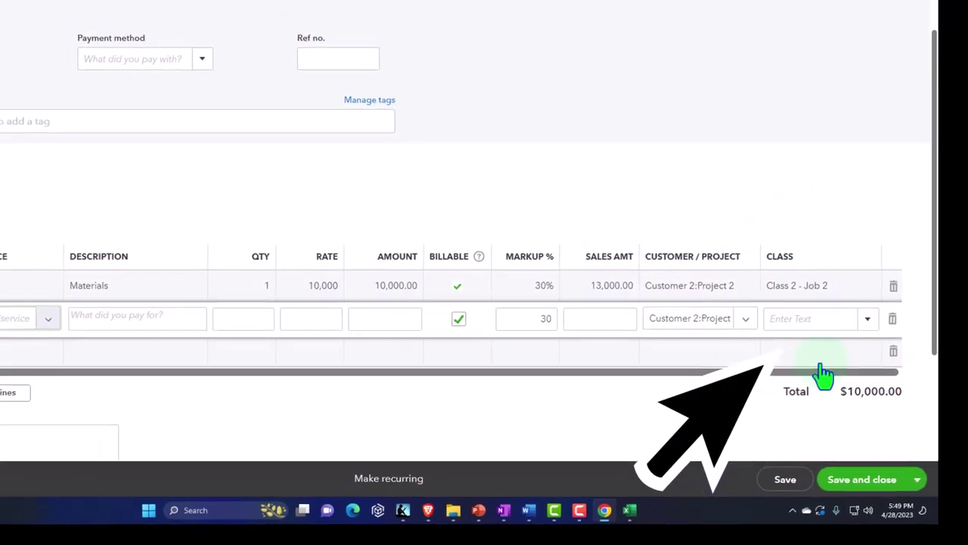
# - Add a Labor item on the second line with a rate of 9,000
pyautogui.write('labor')
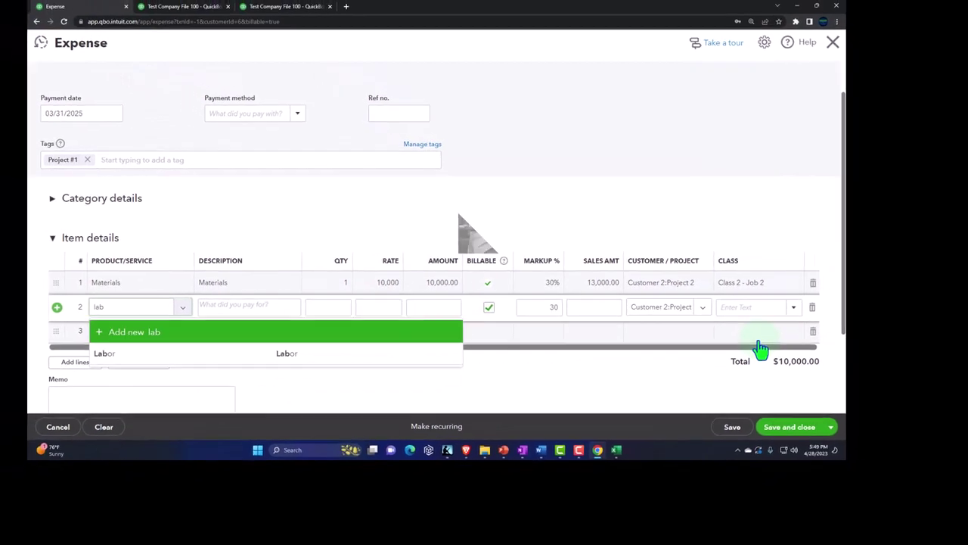
pyautogui.press('Tab')
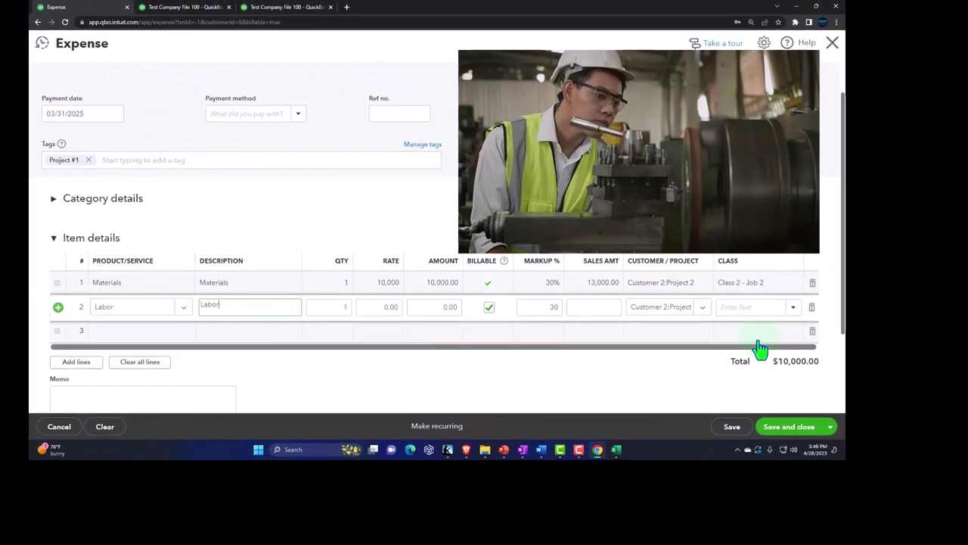
pyautogui.press('Tab')
pyautogui.press('Tab')
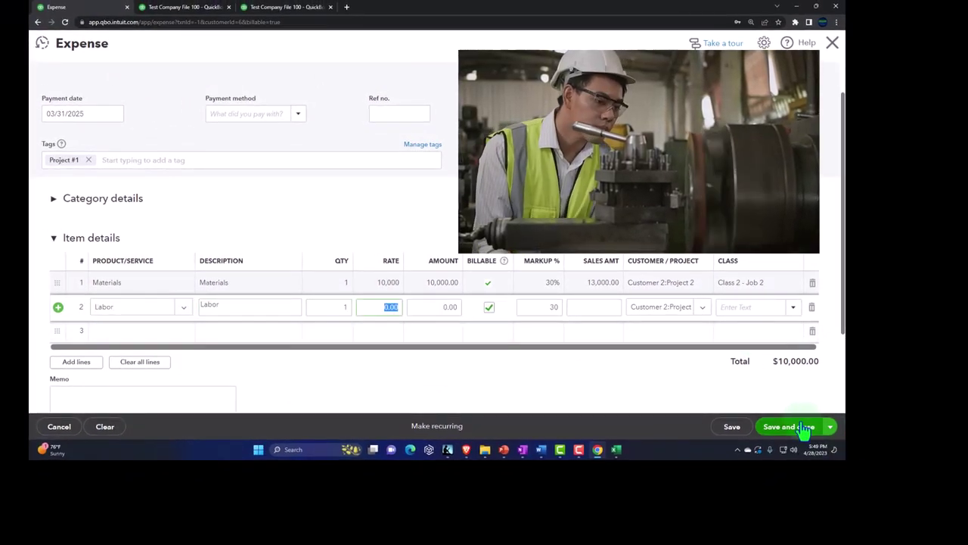
pyautogui.write('9000')
pyautogui.press('Tab')
pyautogui.press('Tab')
pyautogui.press('Tab')
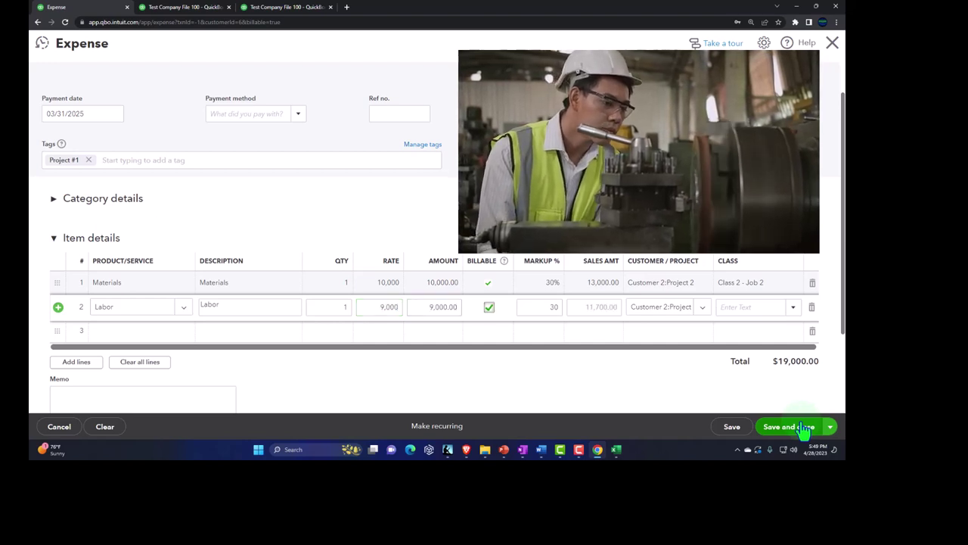
# - Assign Class 2 - Job 2 to the Labor line
pyautogui.press('Tab')
pyautogui.press('Tab')
pyautogui.press('Tab')
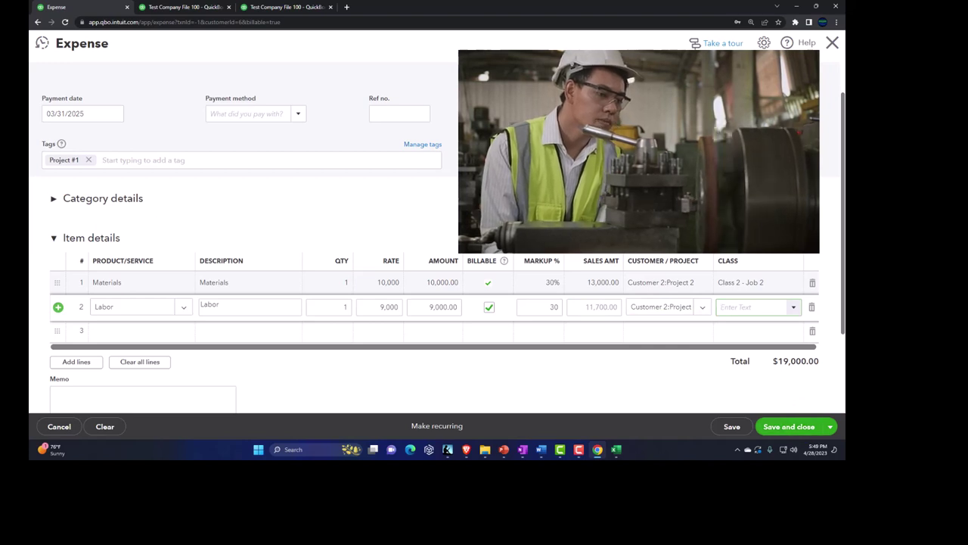
pyautogui.click(793, 306)
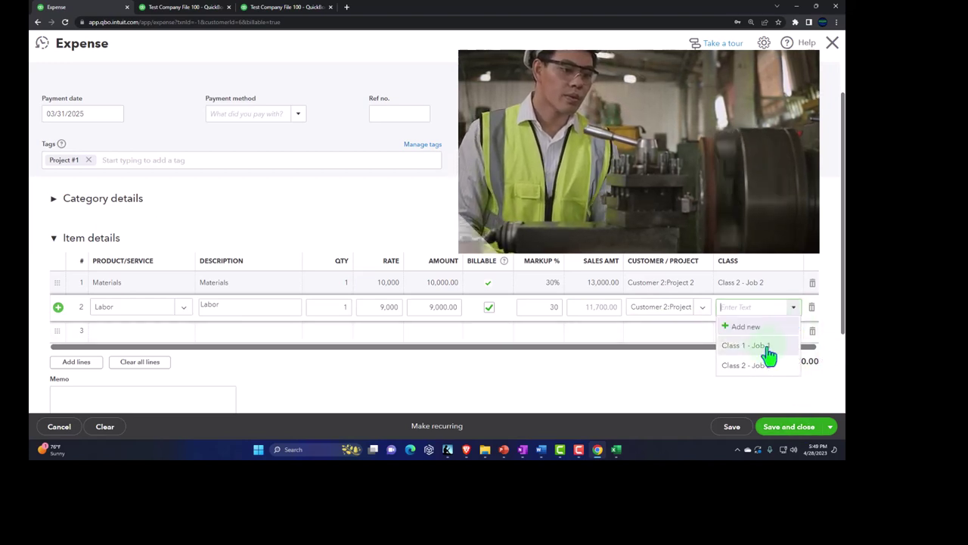
pyautogui.click(755, 362)
pyautogui.press('Tab')
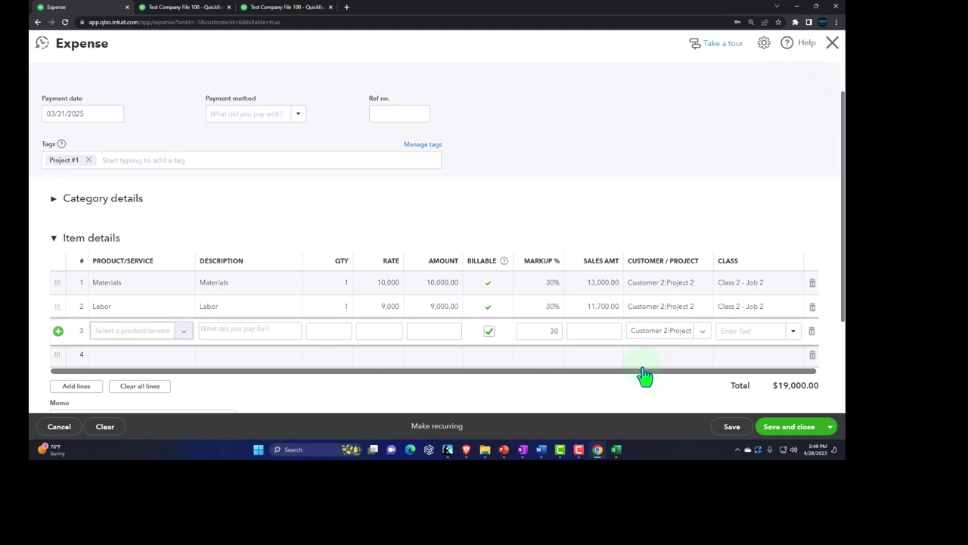
# - Add an Overhead line with the Month 3 amount of 527 from the Excel worksheet and assign it Class 2 - Job 2
pyautogui.write('Overhead')
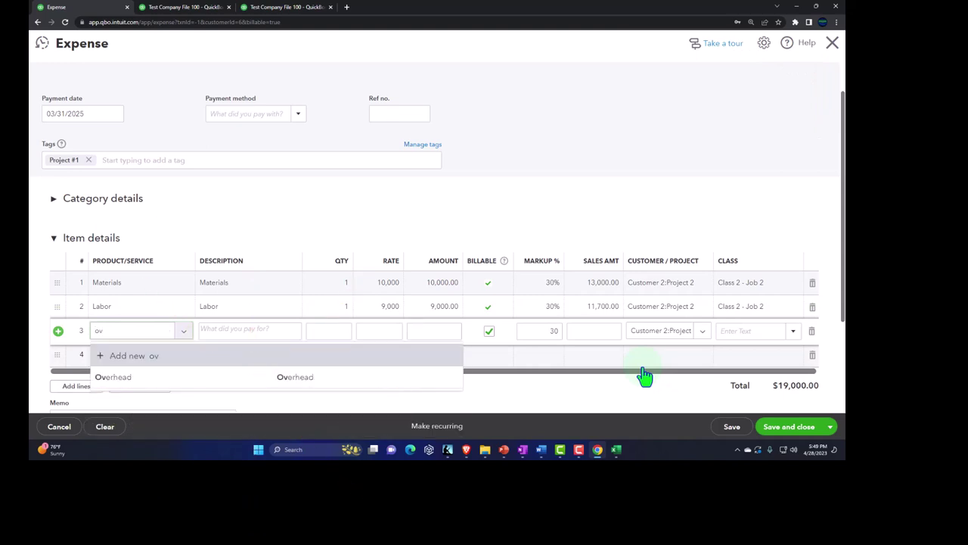
pyautogui.press('Tab')
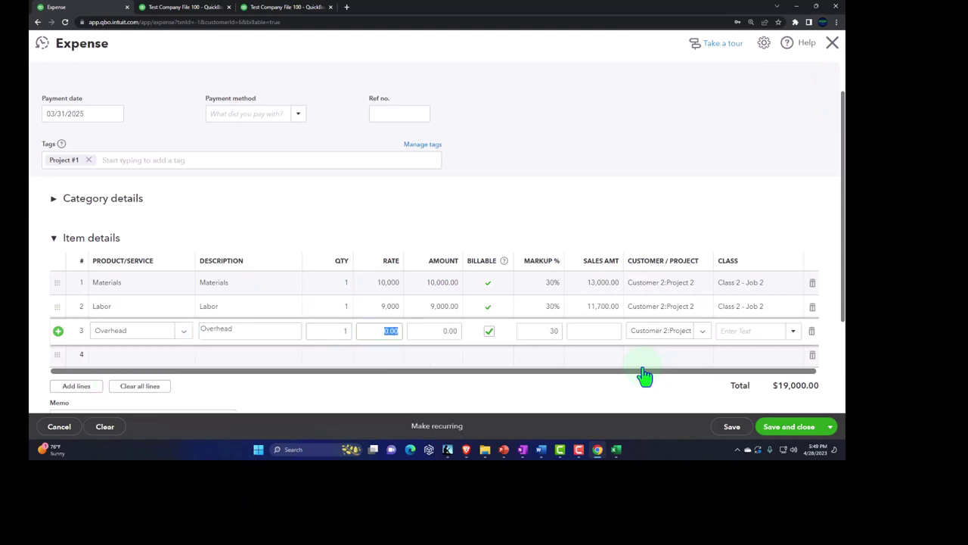
pyautogui.press('Tab')
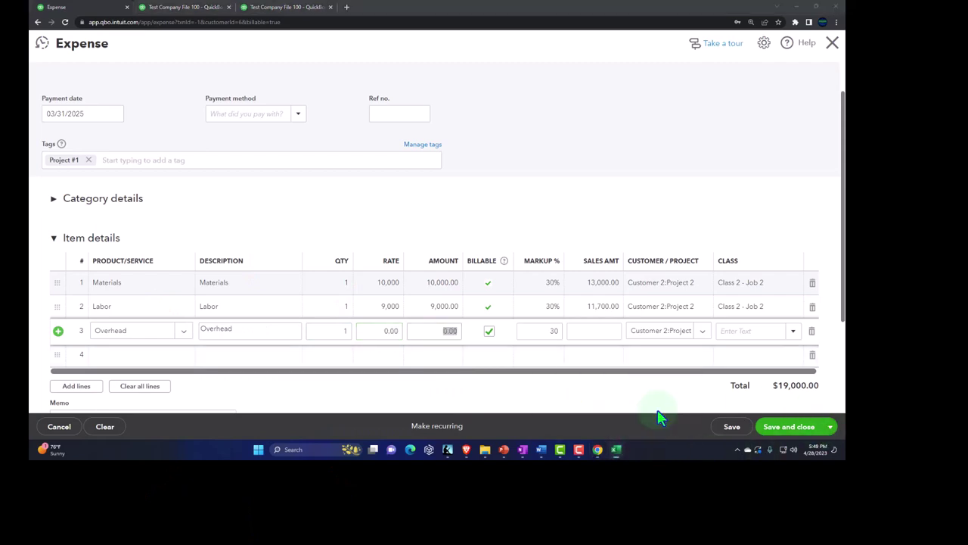
pyautogui.click(577, 406)
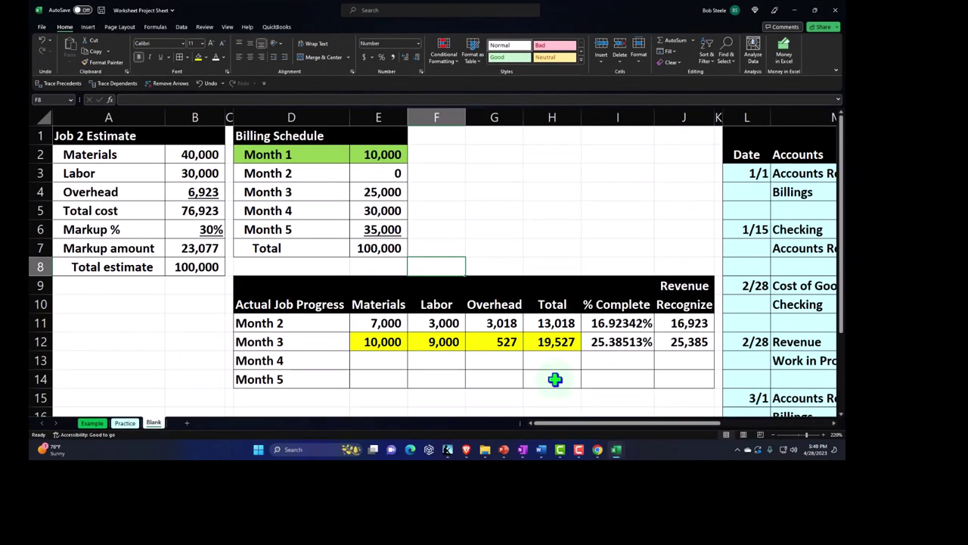
pyautogui.click(505, 341)
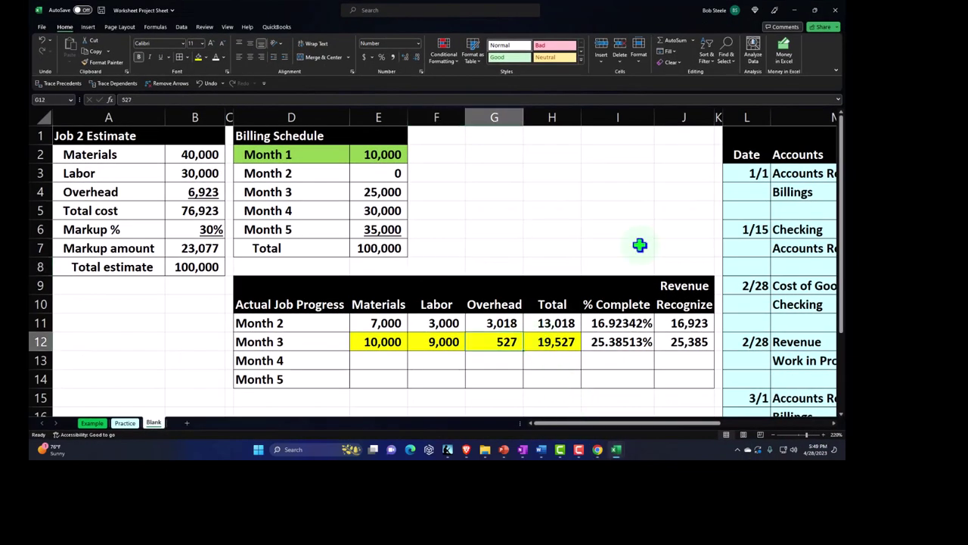
pyautogui.click(795, 11)
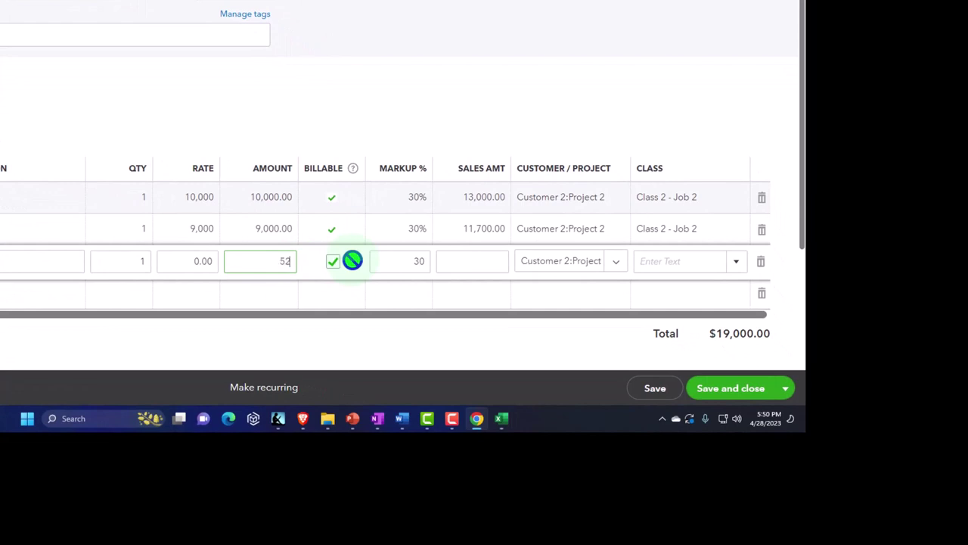
pyautogui.press('Tab')
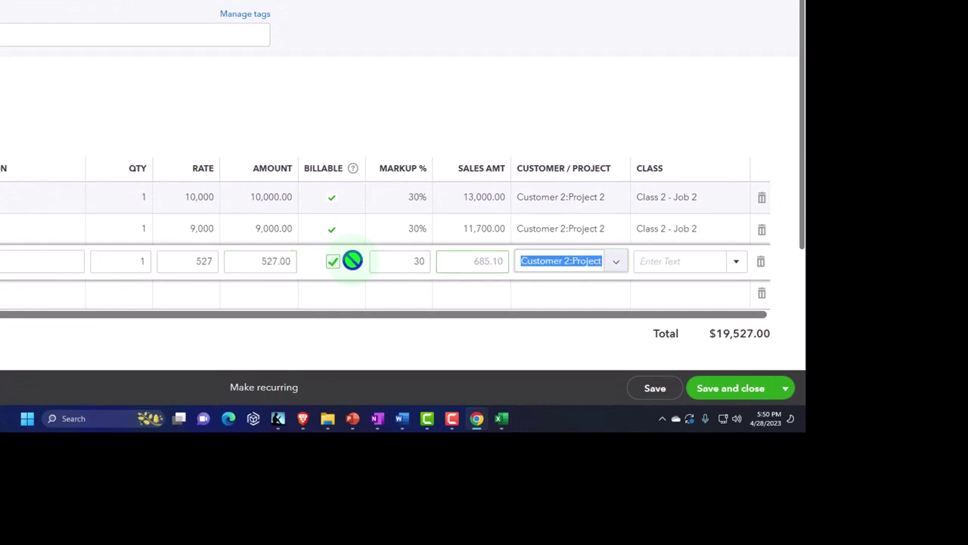
pyautogui.press('Tab')
pyautogui.click(737, 262)
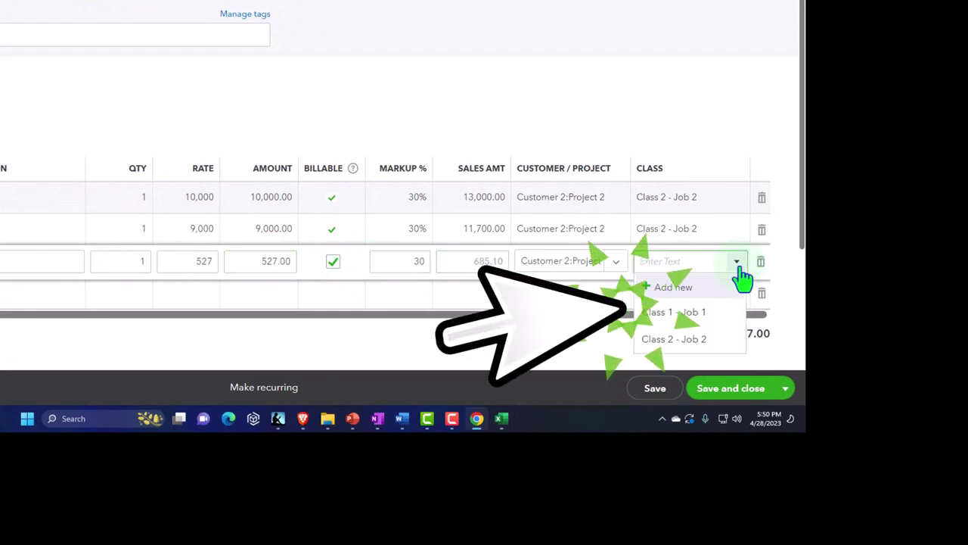
pyautogui.click(688, 340)
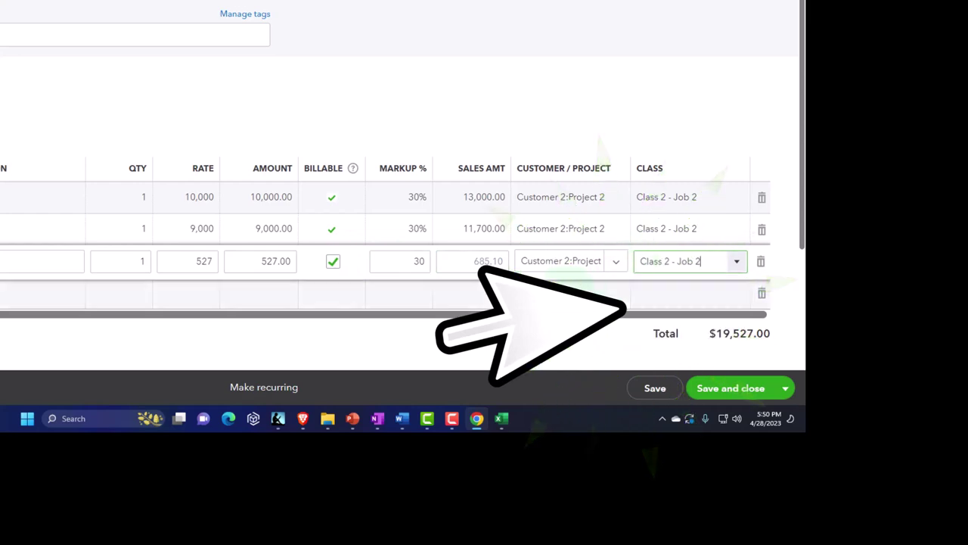
# - Open the Windows Calculator and add up the sales amounts of the Materials, Labor and Overhead lines
pyautogui.click(102, 418)
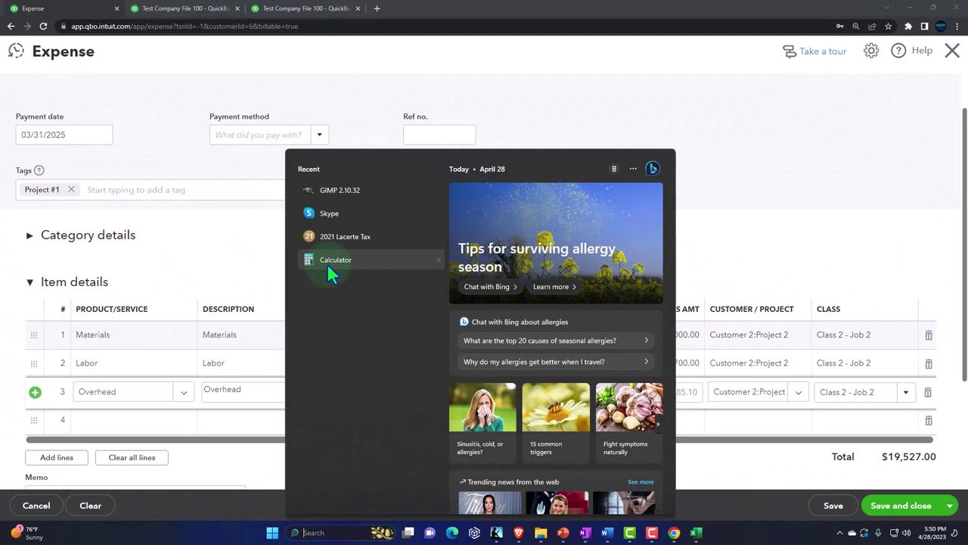
pyautogui.click(327, 263)
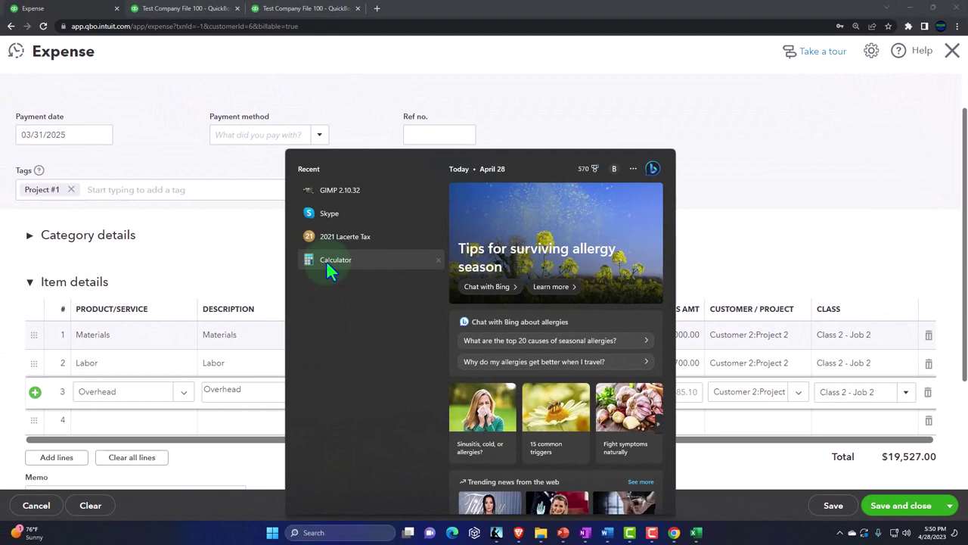
pyautogui.click(619, 60)
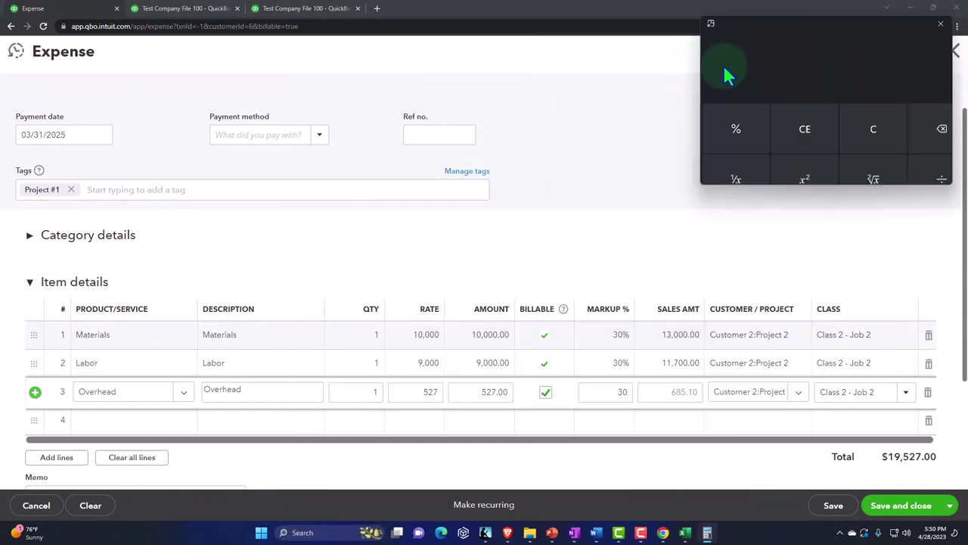
pyautogui.moveTo(827, 43); pyautogui.dragTo(731, 141)
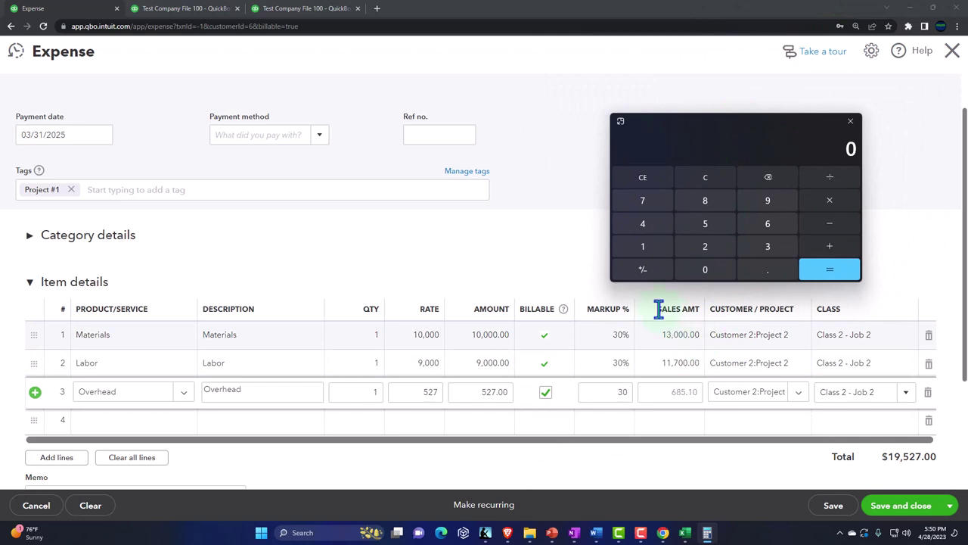
pyautogui.write('130000')
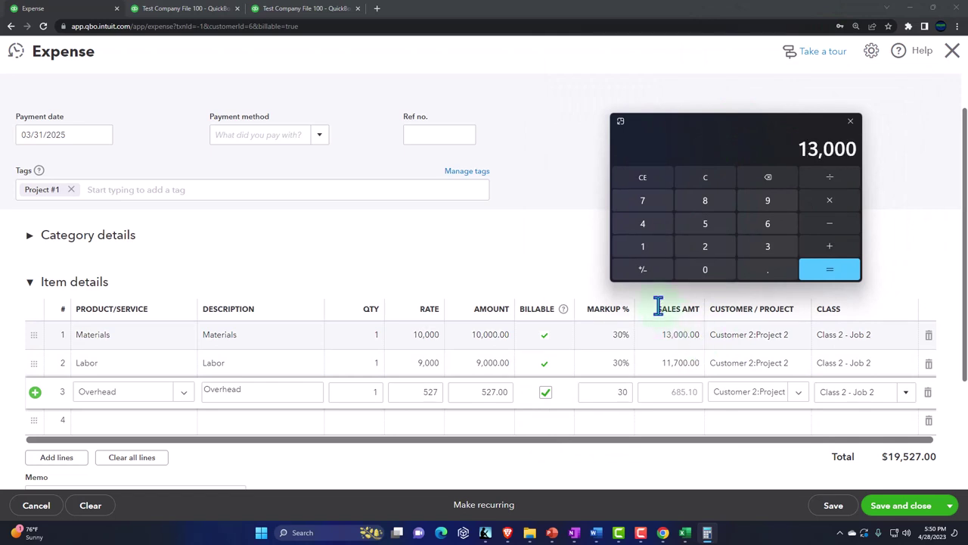
pyautogui.write('1')
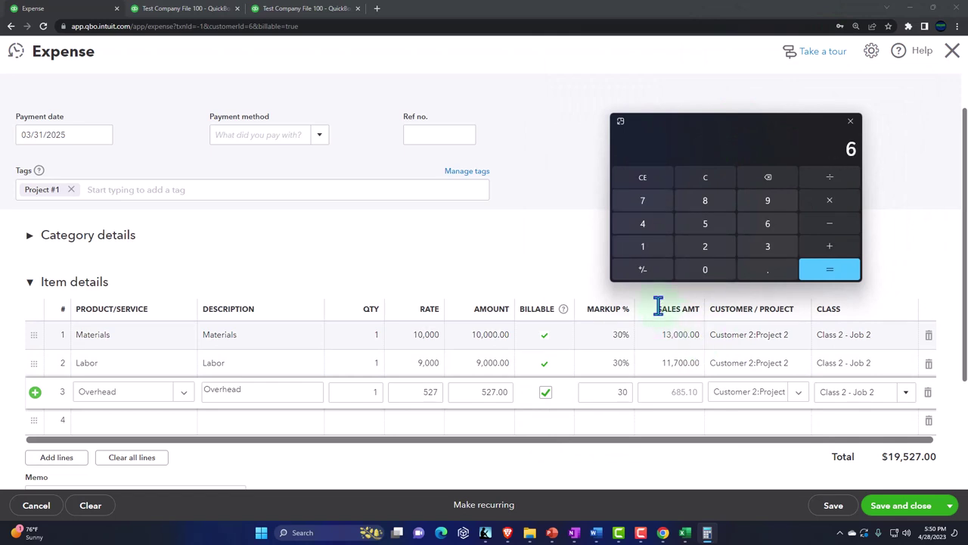
pyautogui.write('8.1')
pyautogui.press('Return')
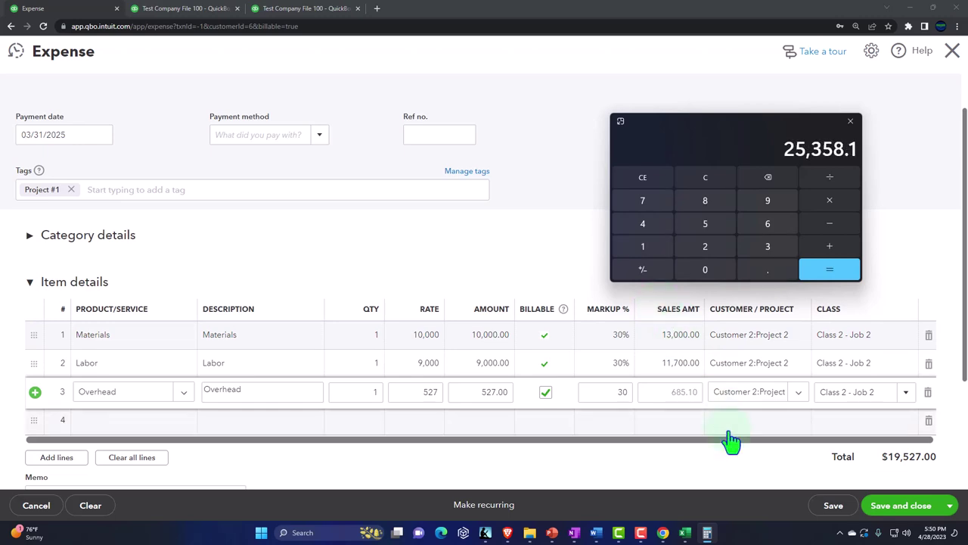
# - Compare the calculated sum with the Month 3 Revenue Recognize amount in the Excel project worksheet
pyautogui.moveTo(685, 530)
pyautogui.click(655, 499)
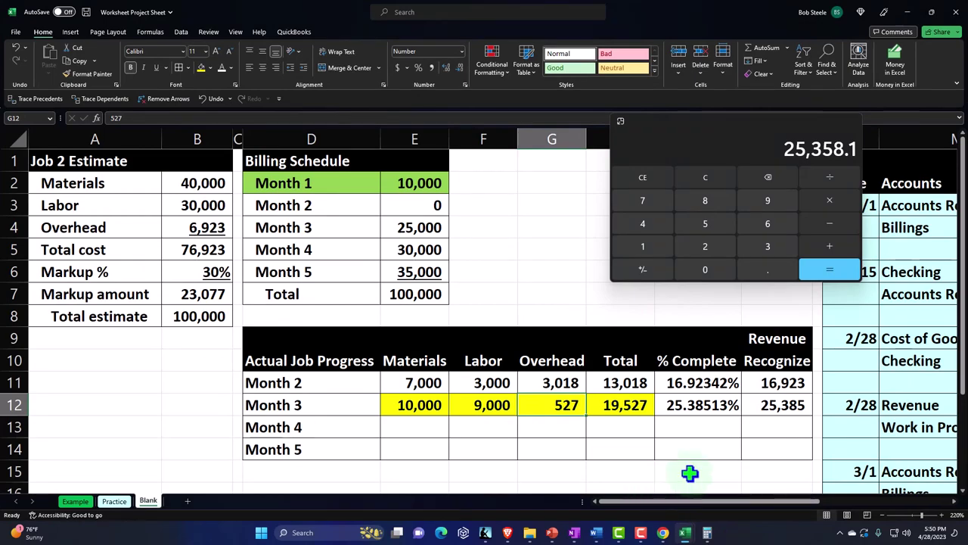
pyautogui.click(769, 406)
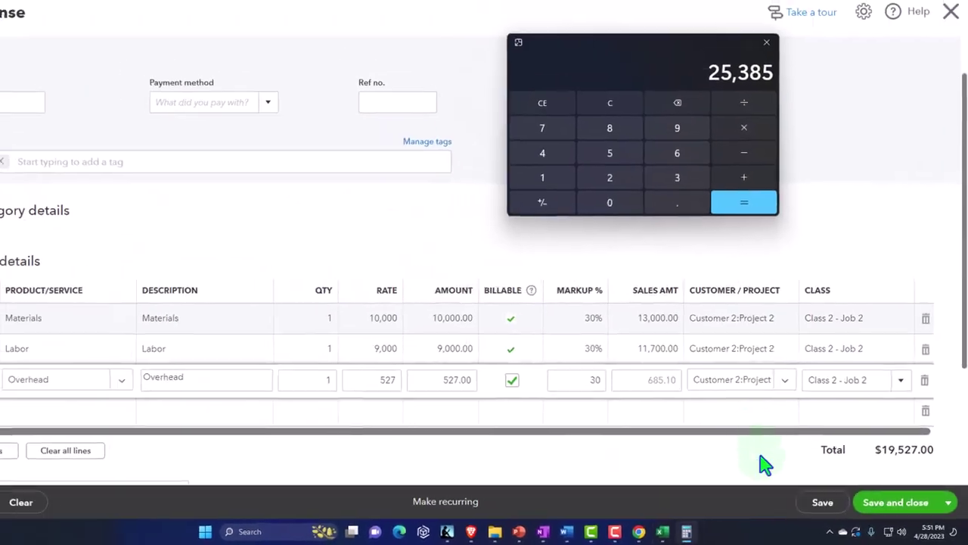
# - Clear the Calculator and re-add the three lines' sales amounts, using 685 for Overhead
pyautogui.click(609, 103)
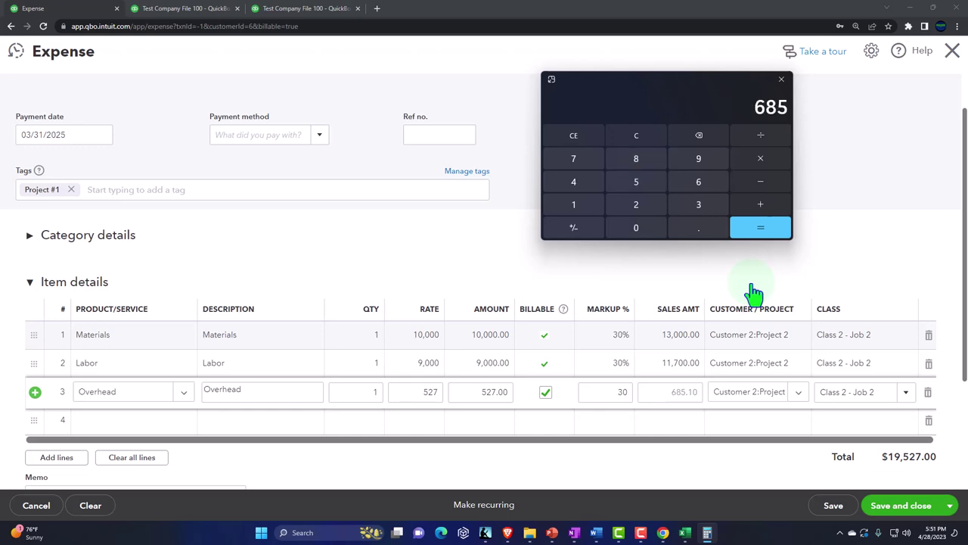
pyautogui.press('Return')
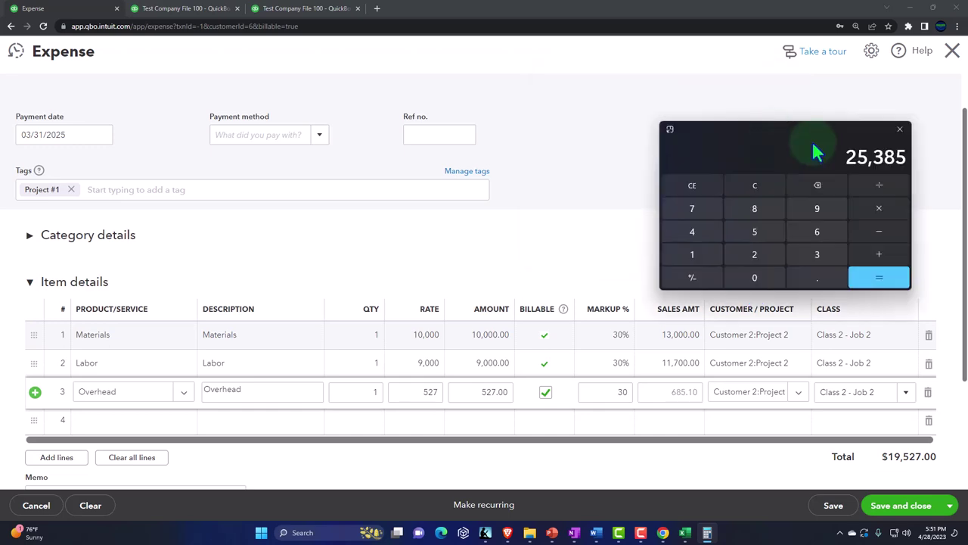
pyautogui.click(810, 138)
# - Check the recalculated sum against the Month 3 revenue in the Excel worksheet, and close the Calculator
pyautogui.moveTo(688, 534)
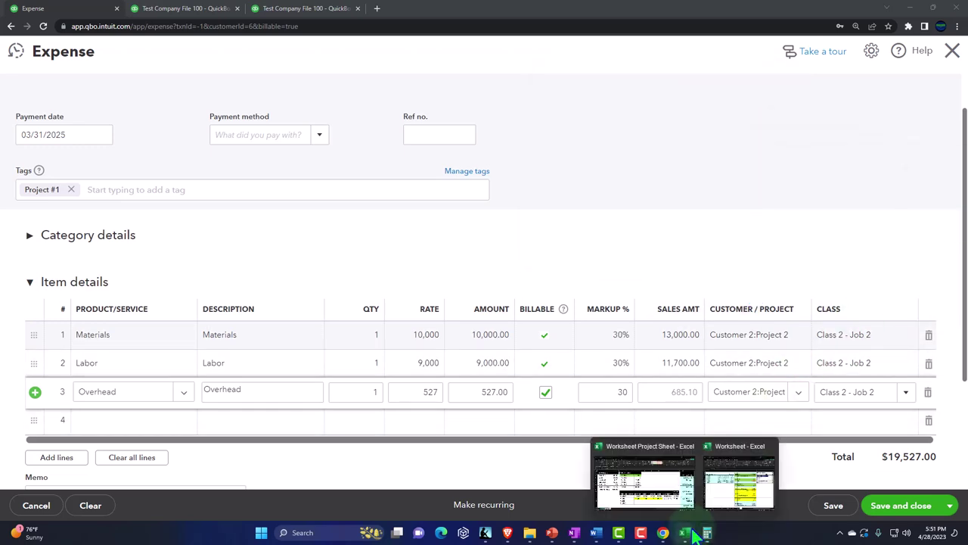
pyautogui.click(650, 475)
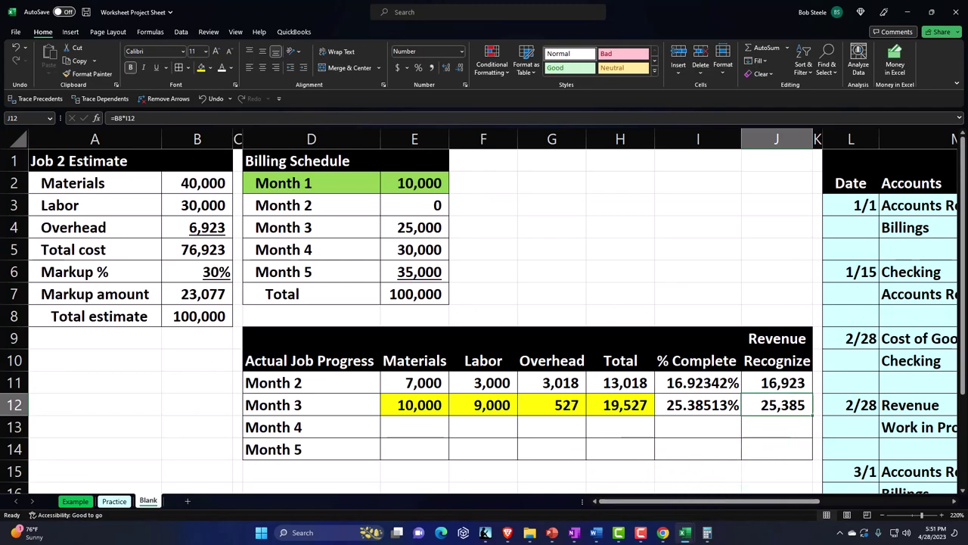
pyautogui.click(707, 532)
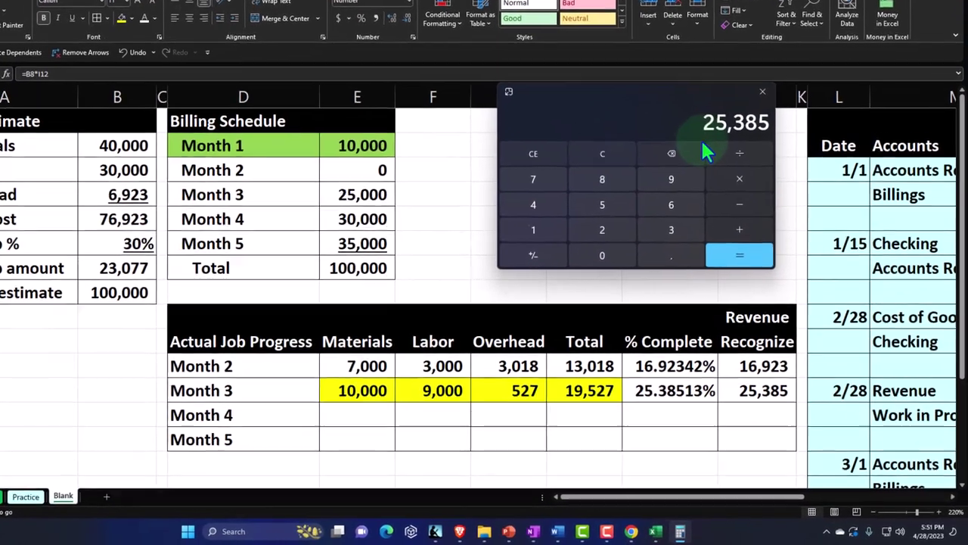
pyautogui.click(762, 91)
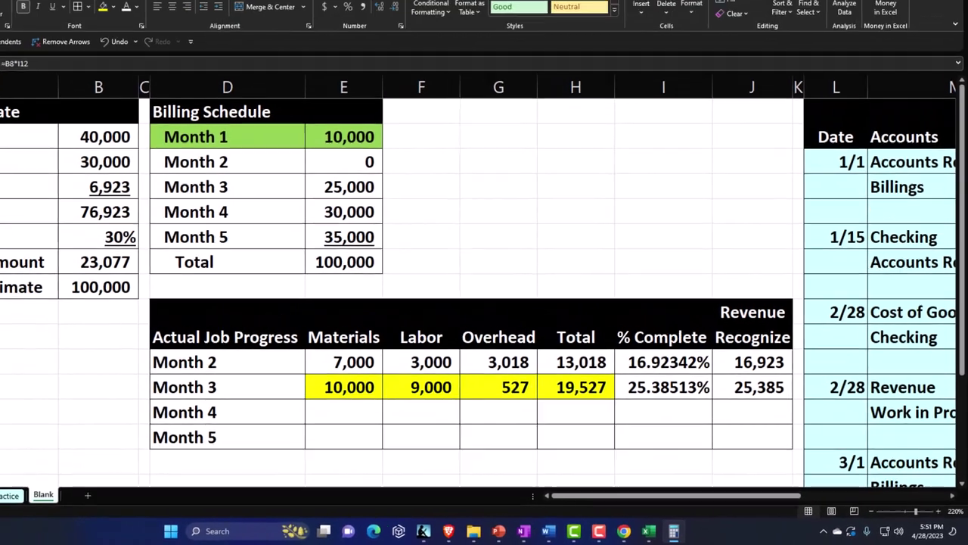
# - Return to QuickBooks Online in the browser, then save and close the Month 3 expense for Project 2
pyautogui.hotkey('alt', 'Tab')
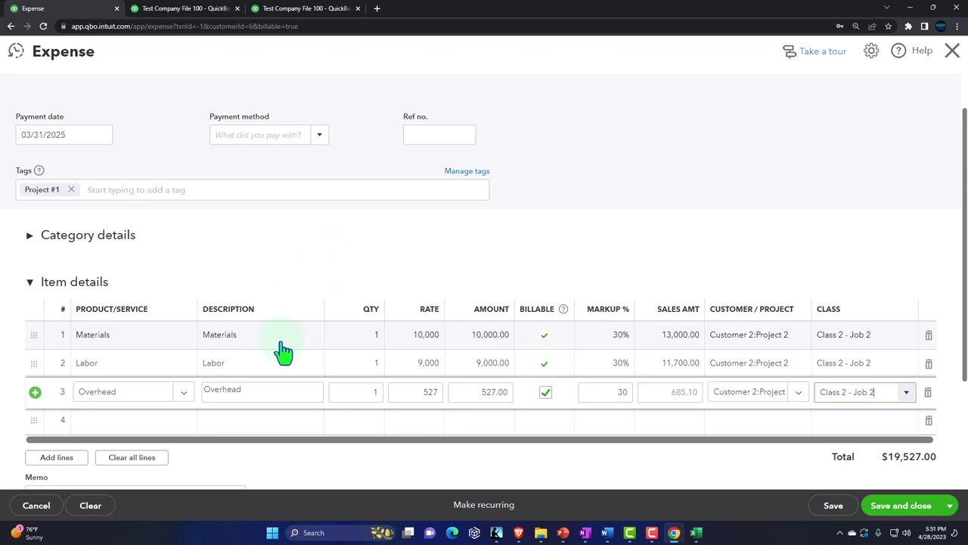
pyautogui.scroll(-1, 284, 350)
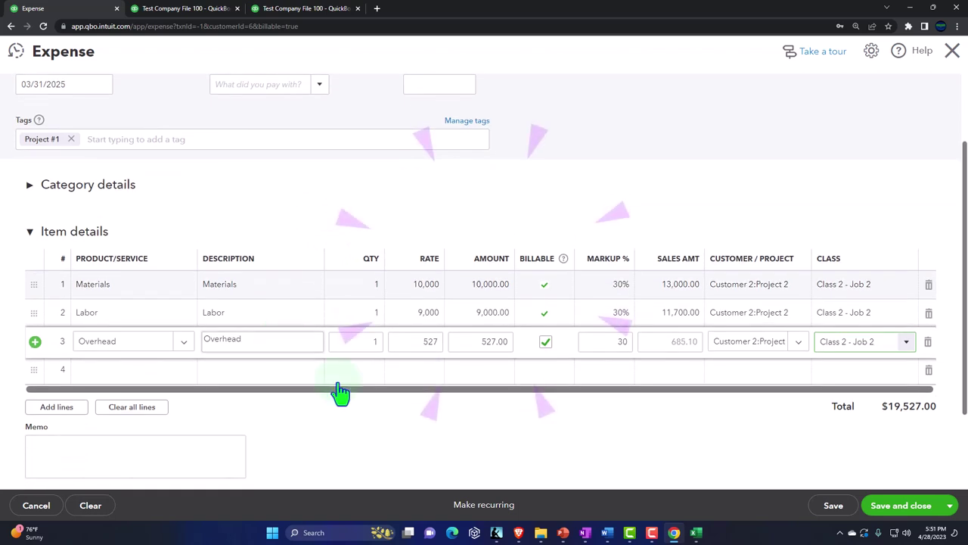
pyautogui.click(903, 508)
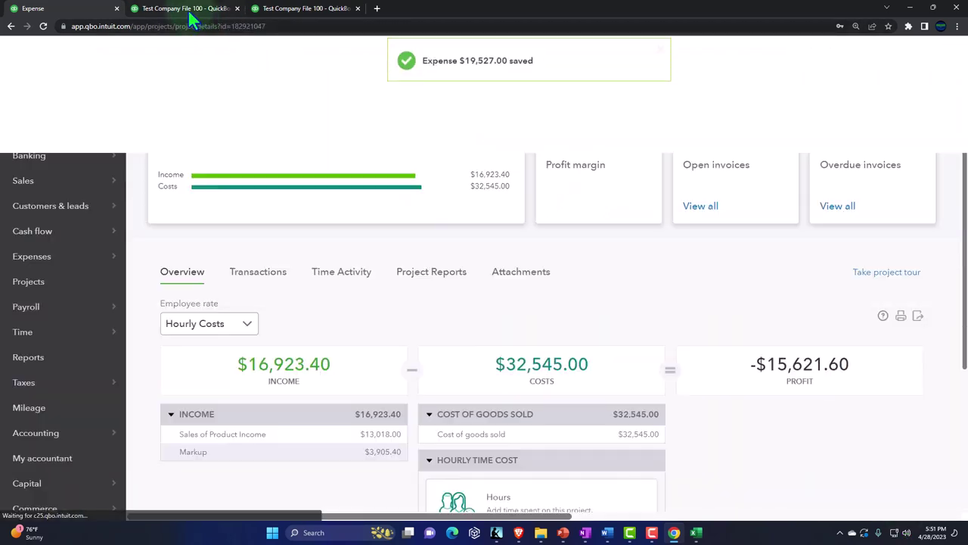
# - Switch to the Balance Sheet report by class and rerun it
pyautogui.click(189, 9)
pyautogui.scroll(3, 192, 292)
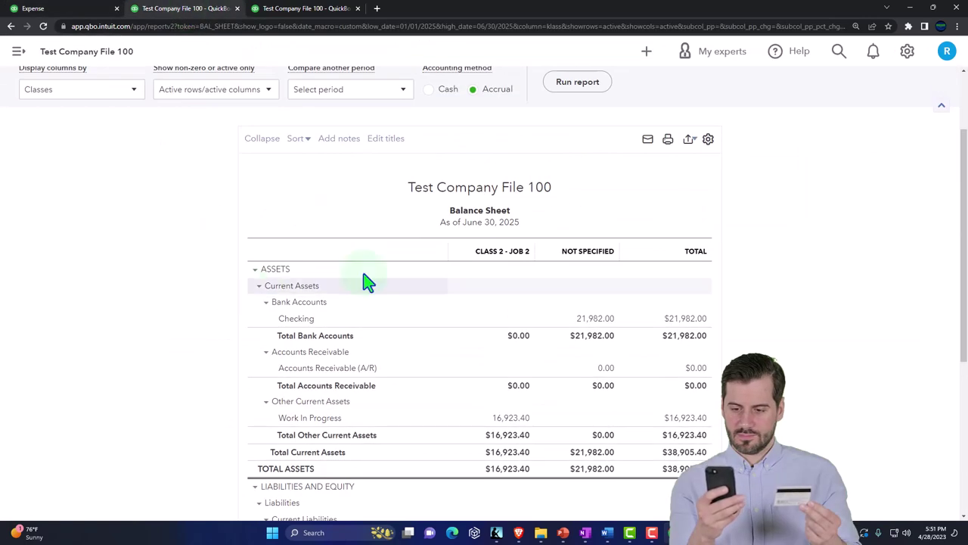
pyautogui.click(577, 83)
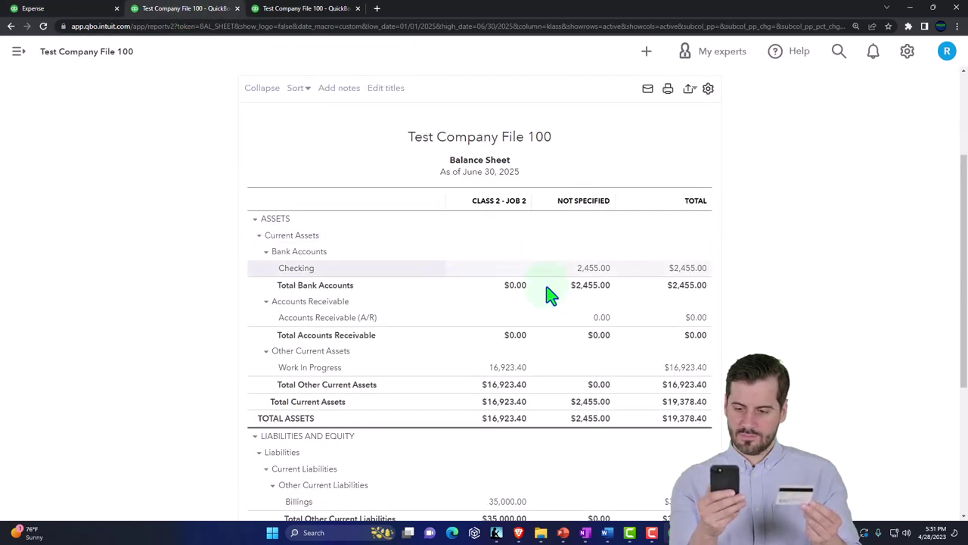
# - View the transactions behind the Not Specified Checking balance, then return and review the Balance Sheet through its equity section
pyautogui.click(597, 272)
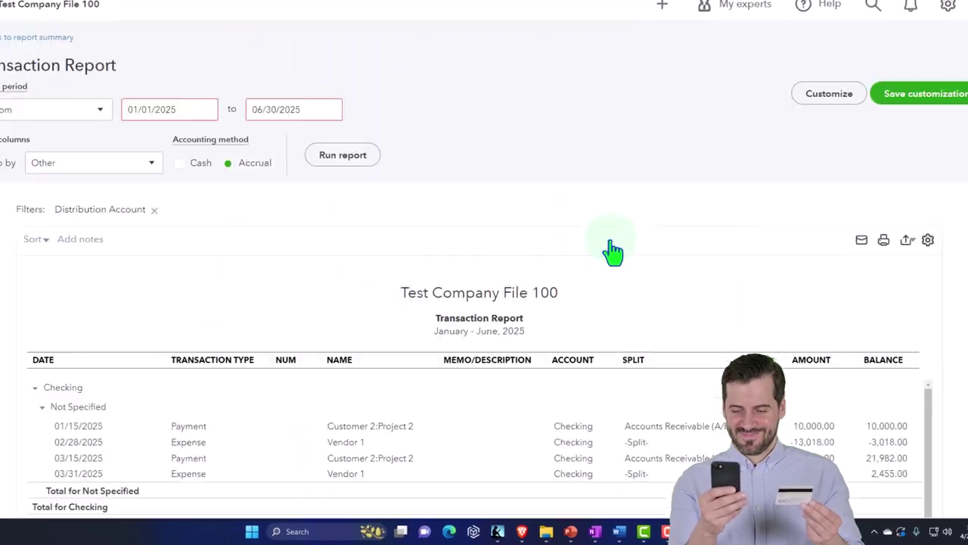
pyautogui.scroll(-3, 612, 252)
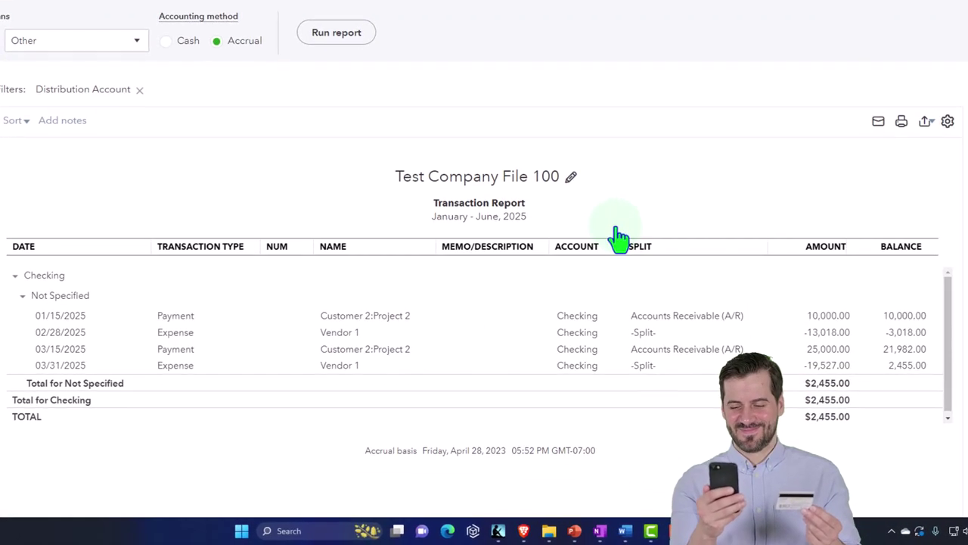
pyautogui.scroll(3, 119, 194)
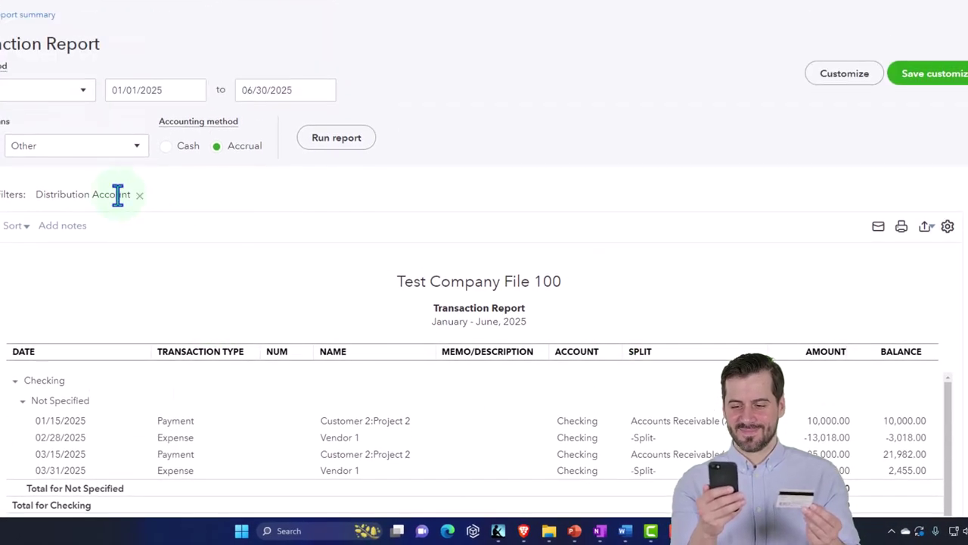
pyautogui.click(38, 20)
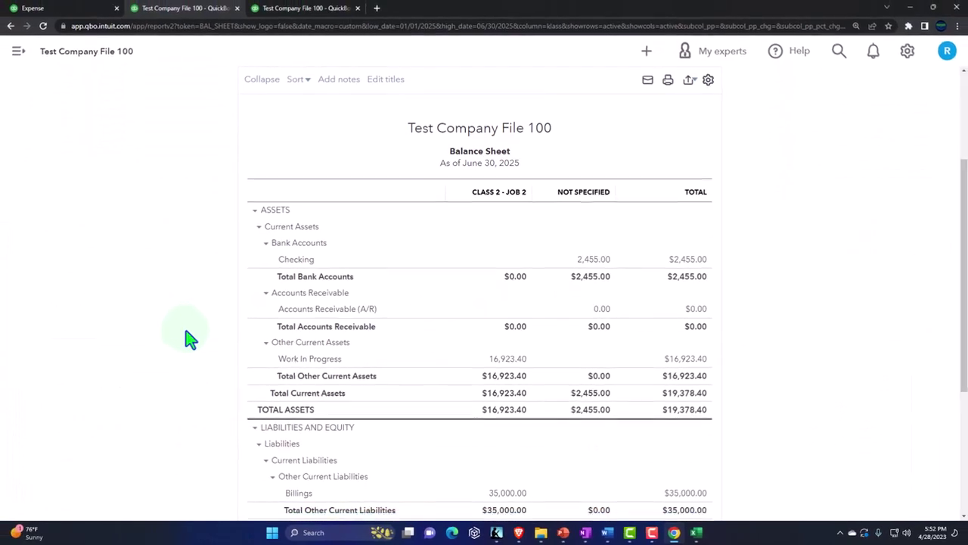
pyautogui.hotkey('ctrl', '+')
pyautogui.scroll(-2, 189, 338)
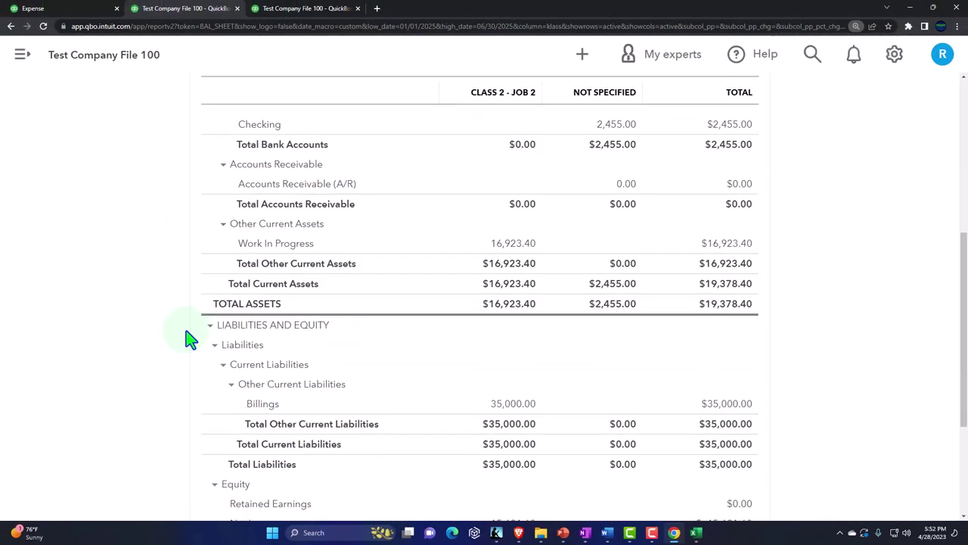
pyautogui.scroll(-2, 189, 339)
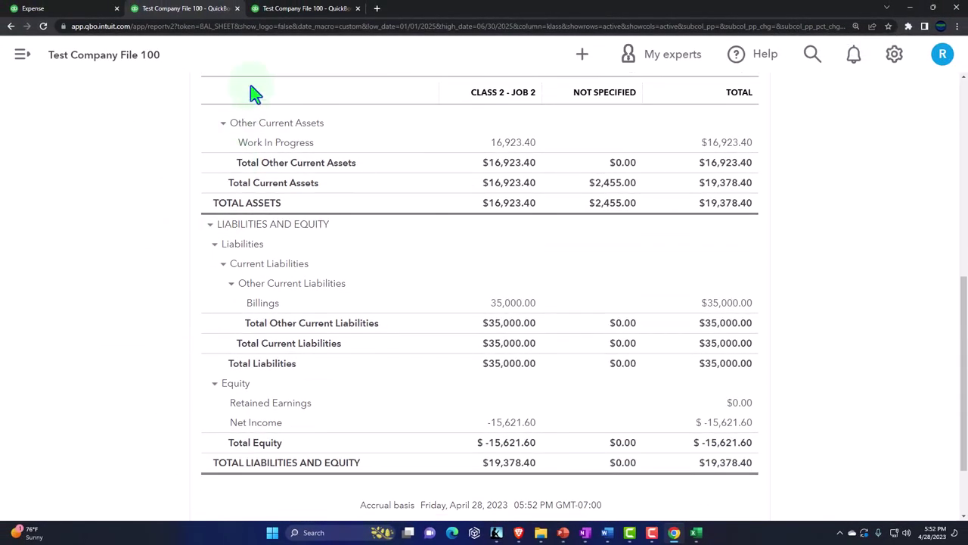
# - Rerun the monthly Profit and Loss report and inspect the March 2025 cost of goods sold
pyautogui.click(182, 2)
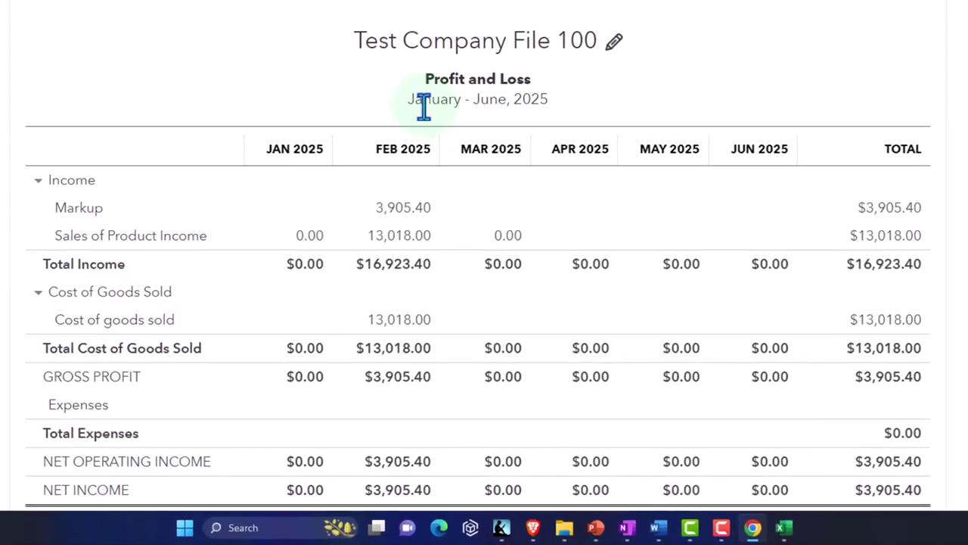
pyautogui.scroll(3, 657, 217)
pyautogui.click(792, 83)
pyautogui.scroll(-5, 779, 212)
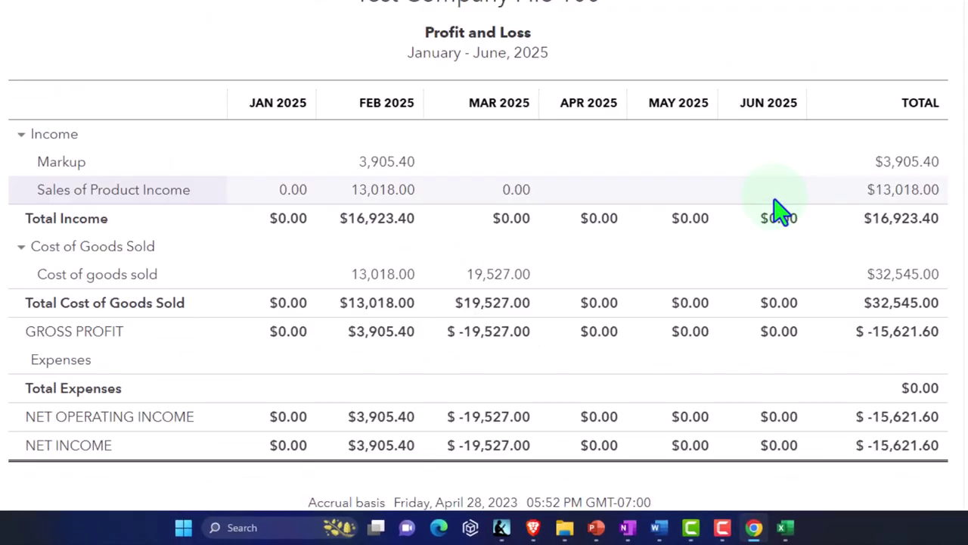
pyautogui.scroll(-2, 779, 211)
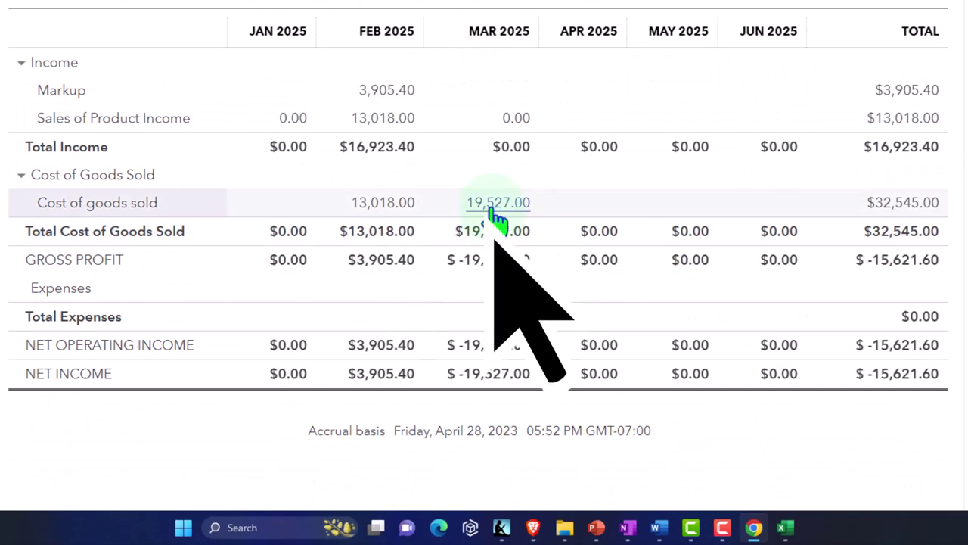
pyautogui.click(493, 211)
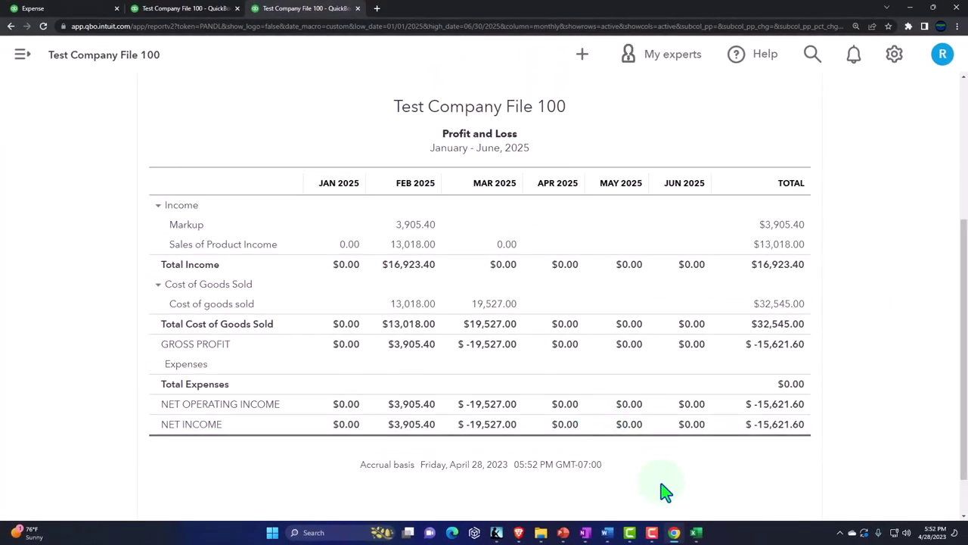
# - Check the Month 3 % Complete calculation in the Excel project worksheet, and return to the Profit and Loss report
pyautogui.moveTo(696, 532)
pyautogui.click(665, 473)
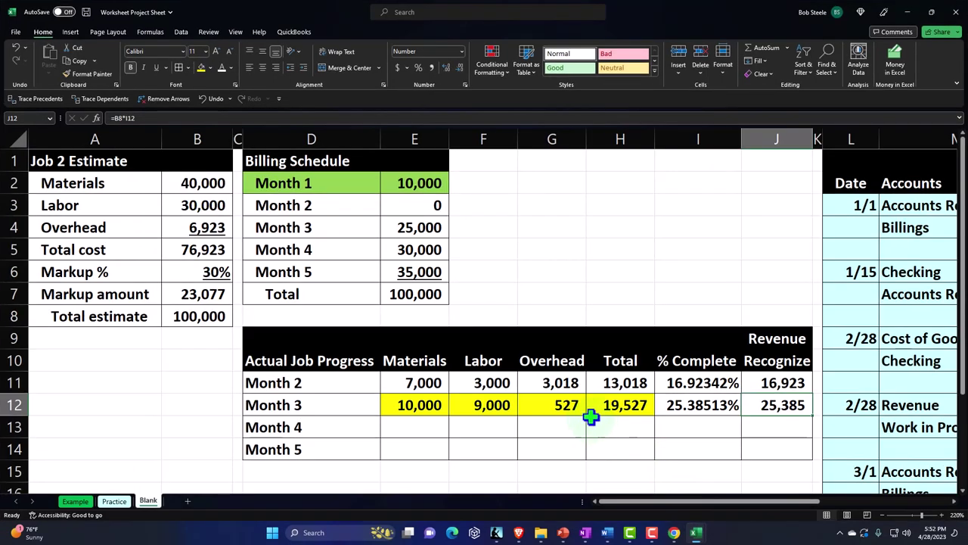
pyautogui.click(694, 408)
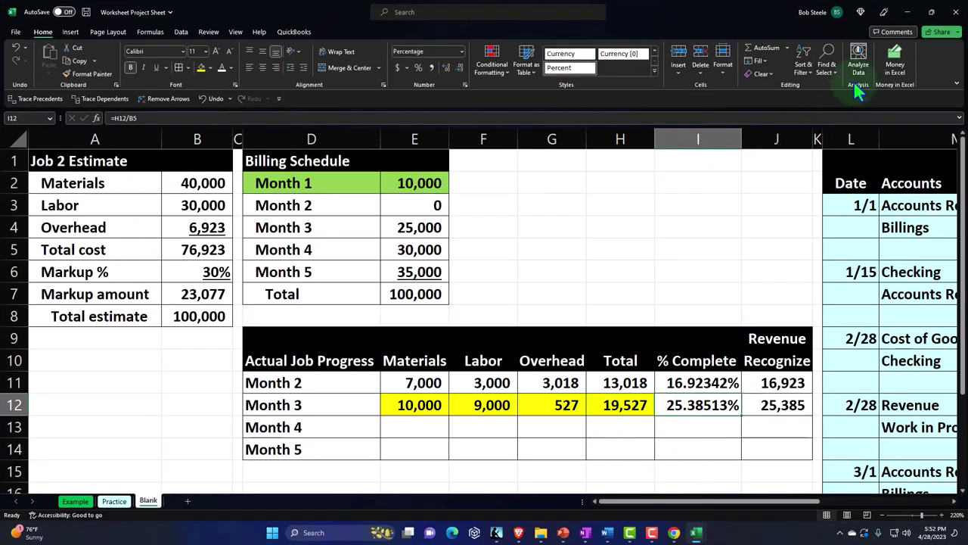
pyautogui.click(907, 12)
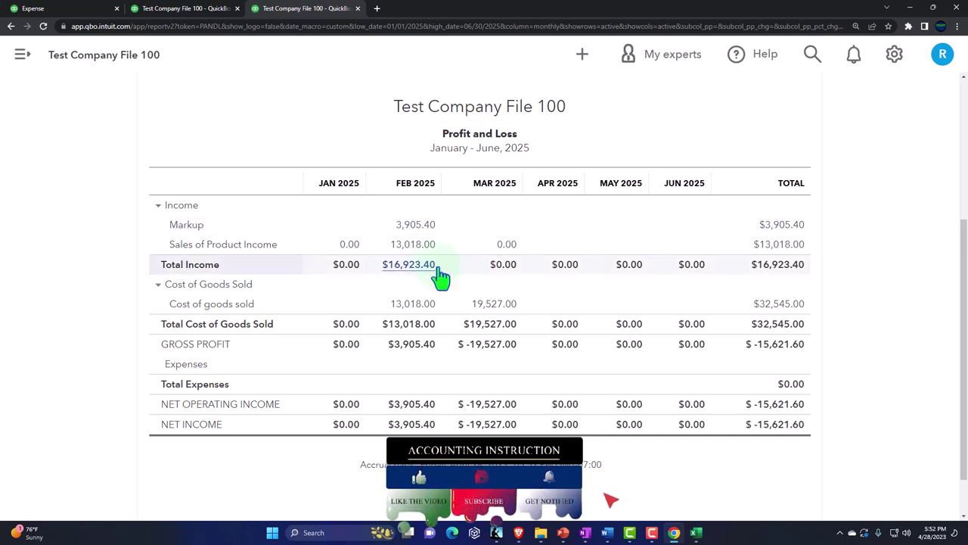
# - Extend the Profit and Loss report's period to 12/31/2025 and rerun it
pyautogui.scroll(5, 454, 276)
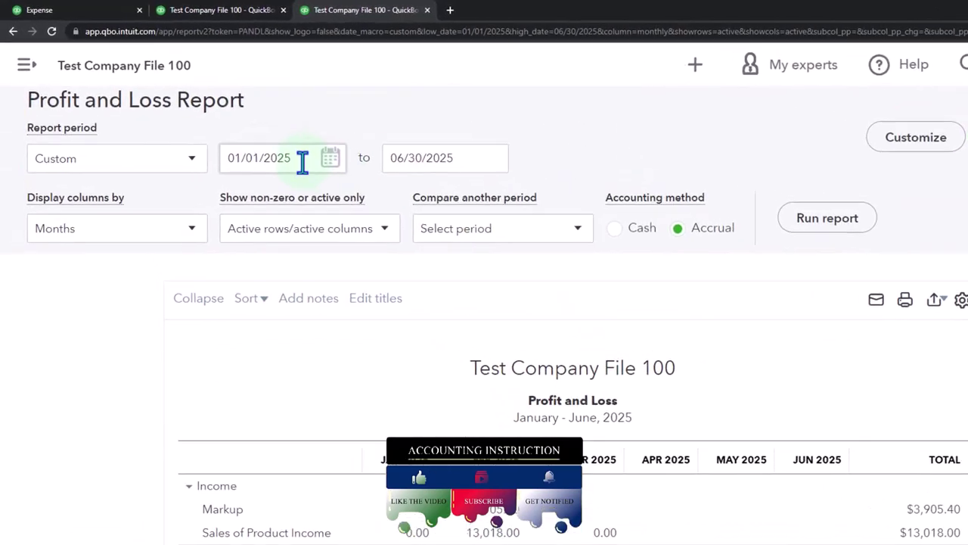
pyautogui.click(303, 162)
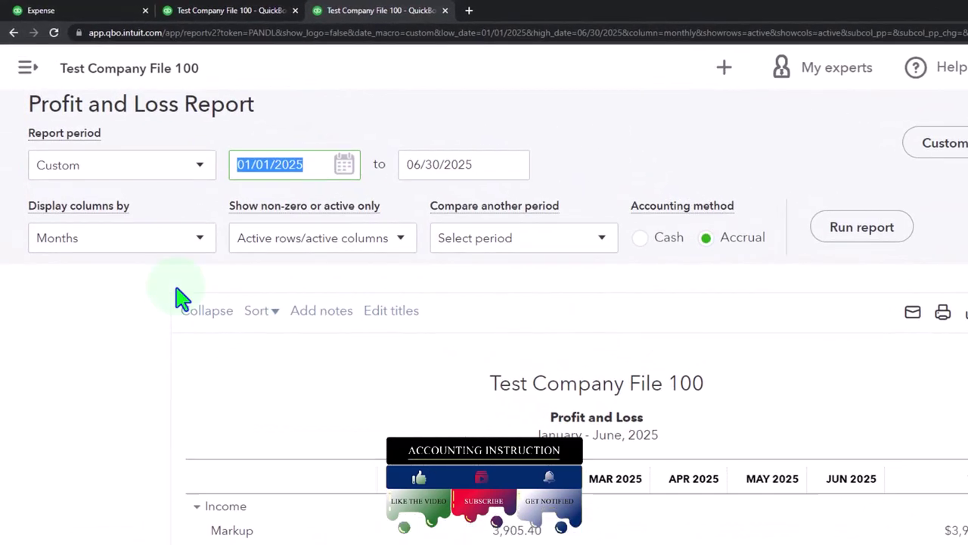
pyautogui.press('Tab')
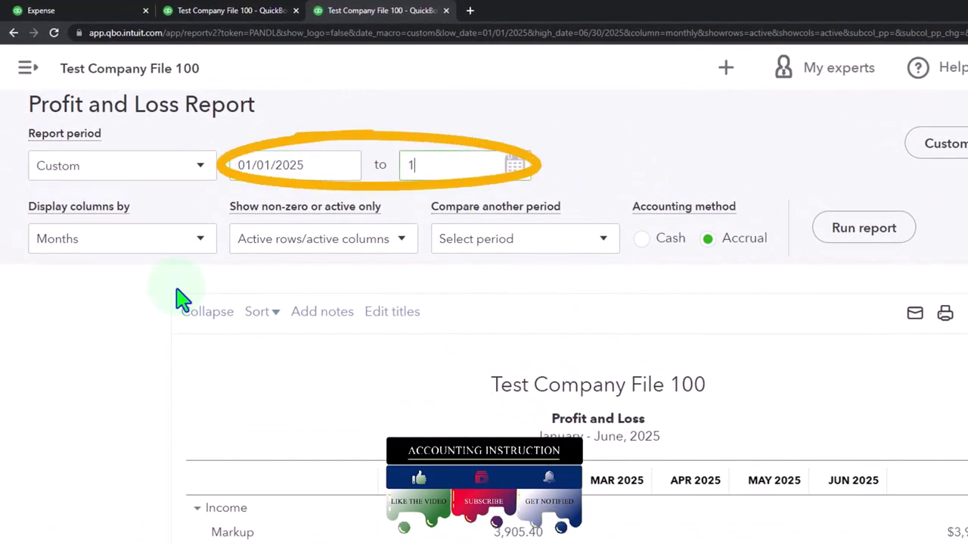
pyautogui.write('12/31/2025')
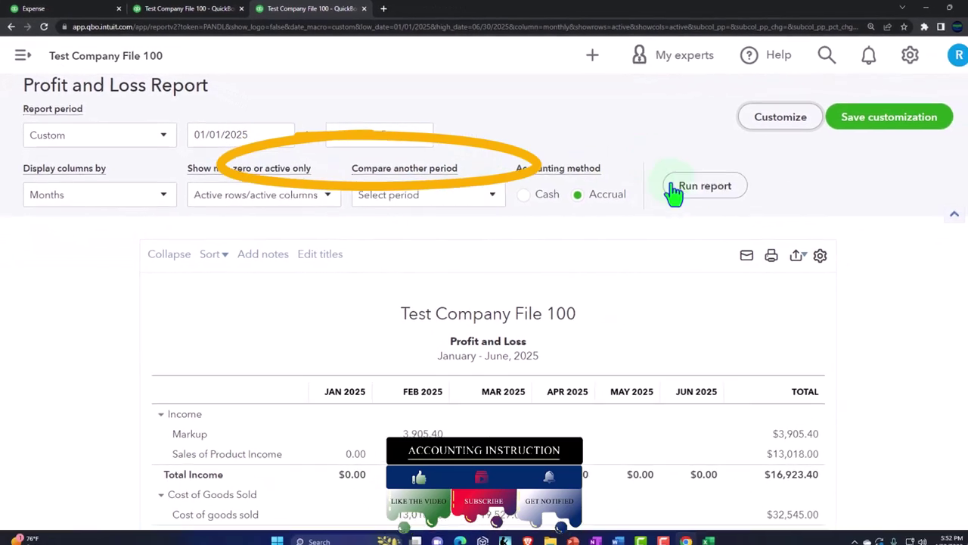
pyautogui.click(864, 228)
pyautogui.scroll(-2, 291, 245)
pyautogui.scroll(3, 227, 280)
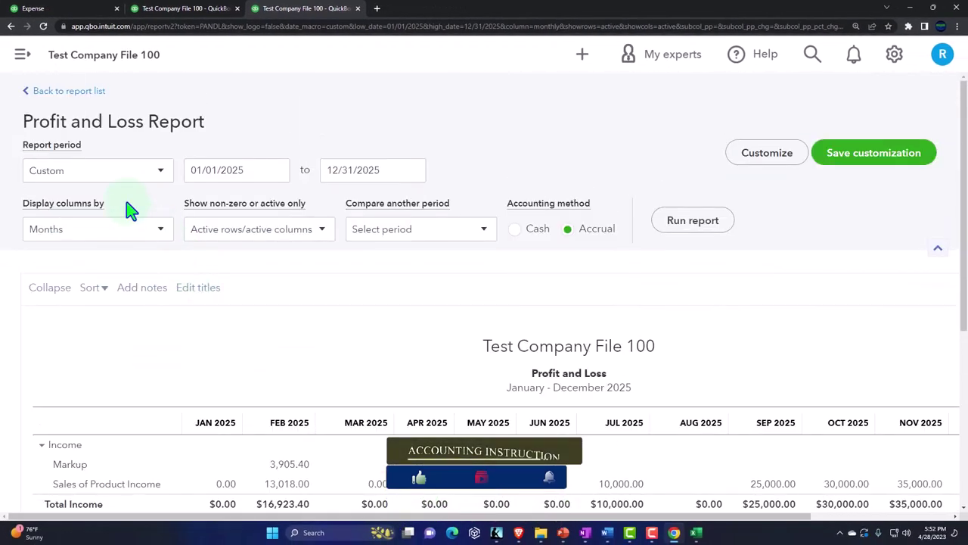
# - Display the Profit and Loss columns by Classes and rerun the report
pyautogui.click(138, 239)
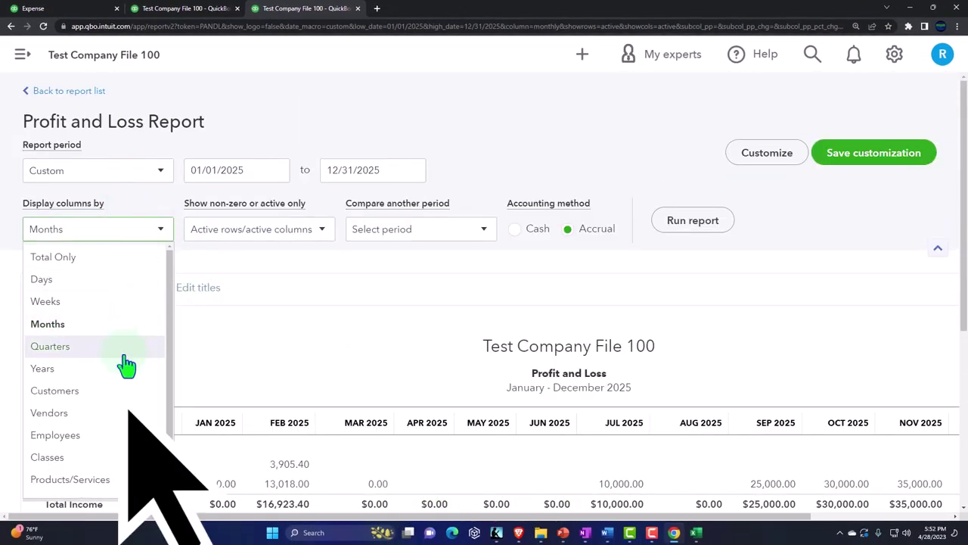
pyautogui.click(109, 457)
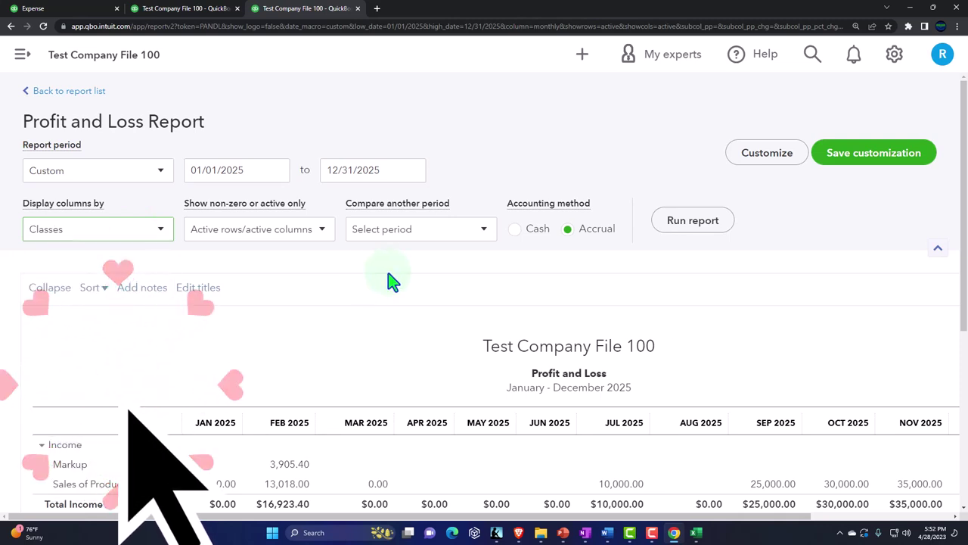
pyautogui.click(667, 226)
pyautogui.scroll(-3, 644, 233)
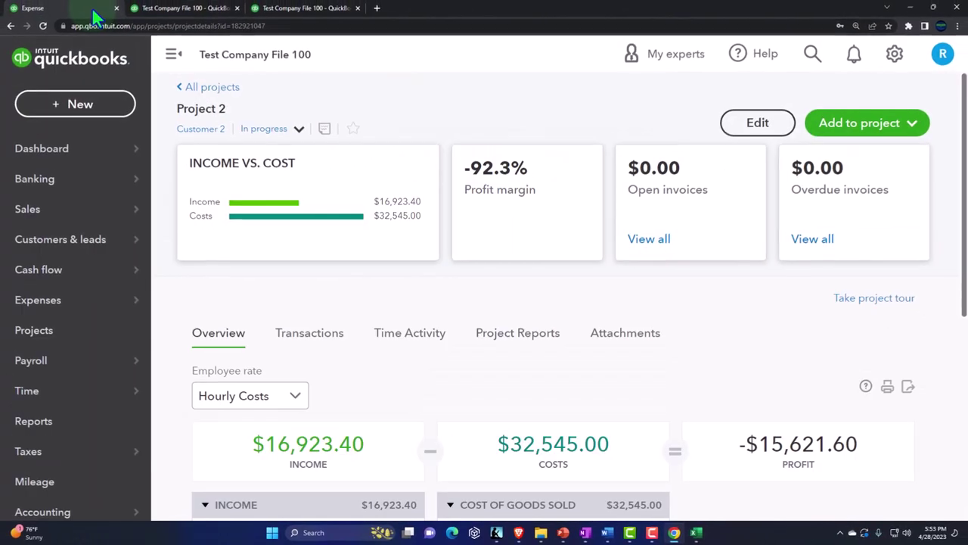
# - Check Project 2's income, costs and profit in the project overview, and return to the Balance Sheet report
pyautogui.click(211, 336)
pyautogui.scroll(-1, 313, 374)
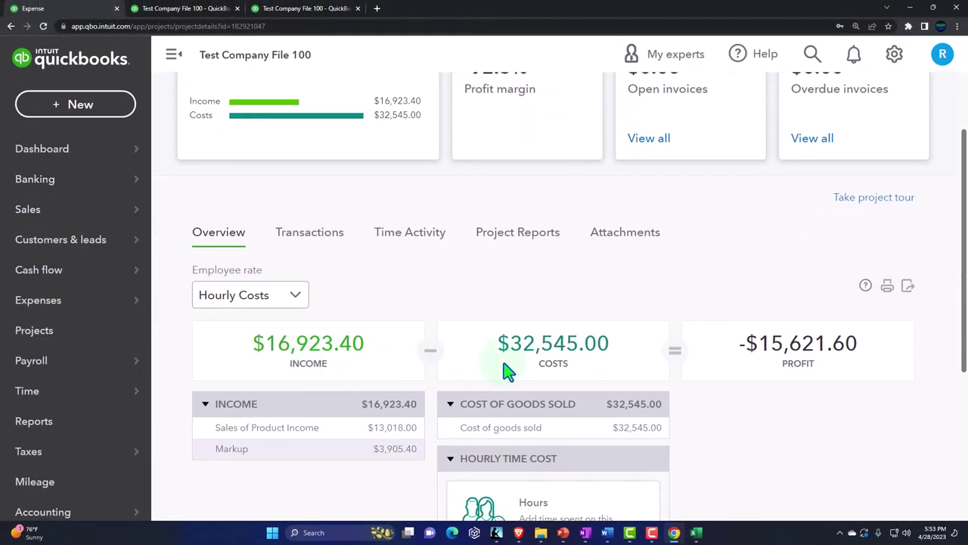
pyautogui.click(215, 8)
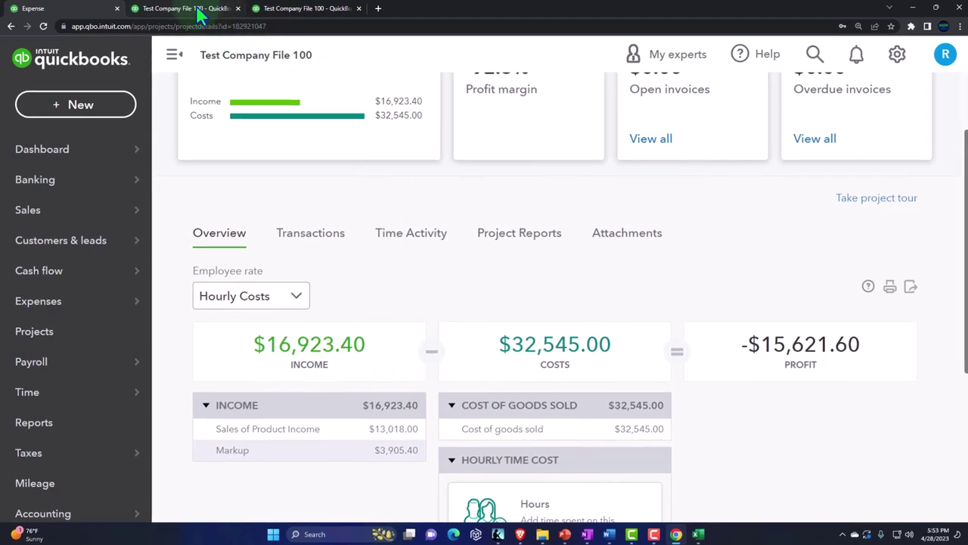
pyautogui.scroll(5, 344, 197)
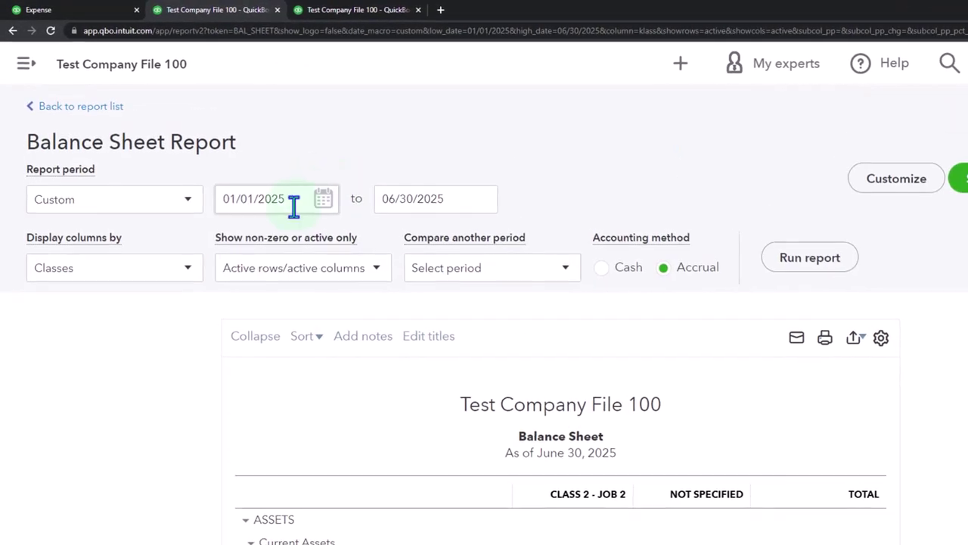
pyautogui.moveTo(273, 198); pyautogui.dragTo(440, 195)
pyautogui.click(452, 201)
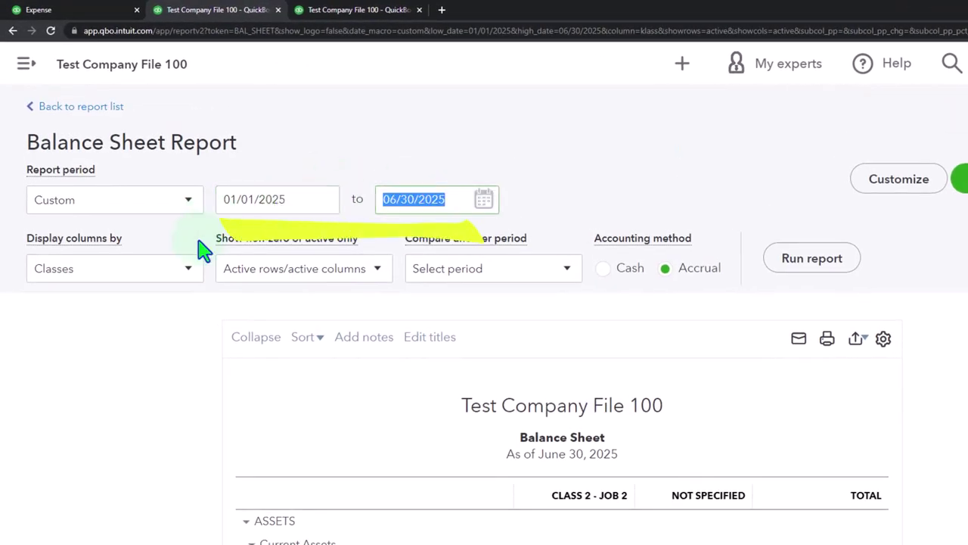
pyautogui.write('12325')
pyautogui.press('BackSpace')
pyautogui.press('BackSpace')
pyautogui.press('BackSpace')
pyautogui.press('BackSpace')
pyautogui.press('BackSpace')
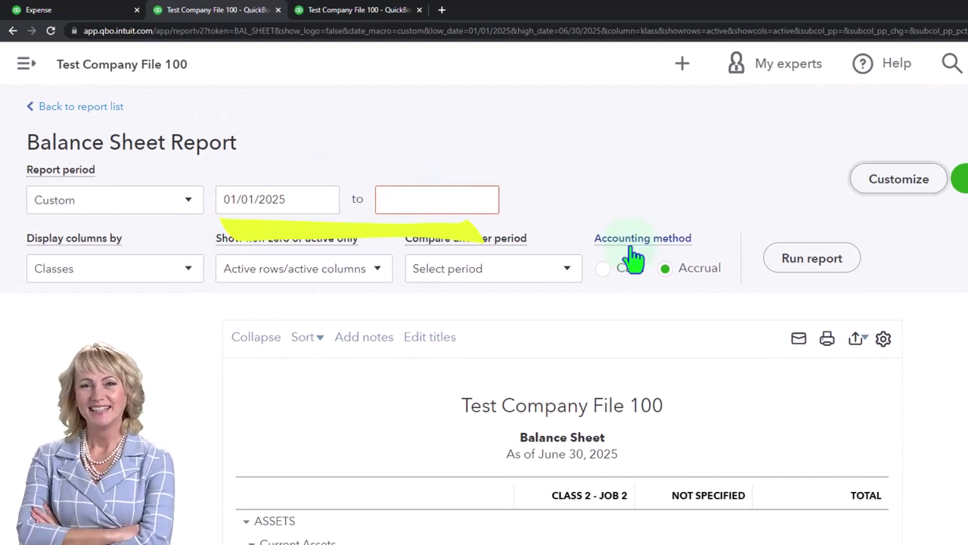
# - Set the Balance Sheet's end date to 12/31/2025 and rerun it to review assets and liabilities by class
pyautogui.write('12/')
pyautogui.write('3')
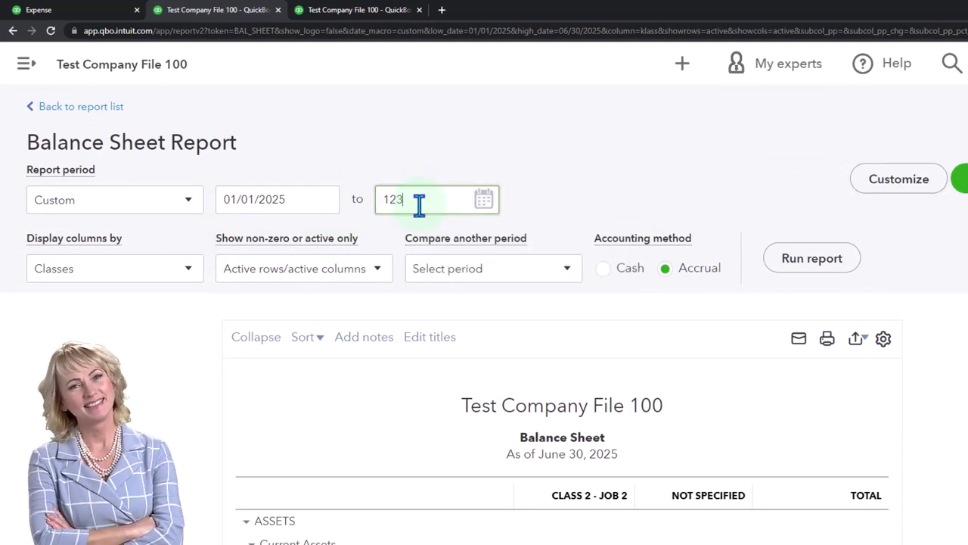
pyautogui.write('1/2025')
pyautogui.click(504, 188)
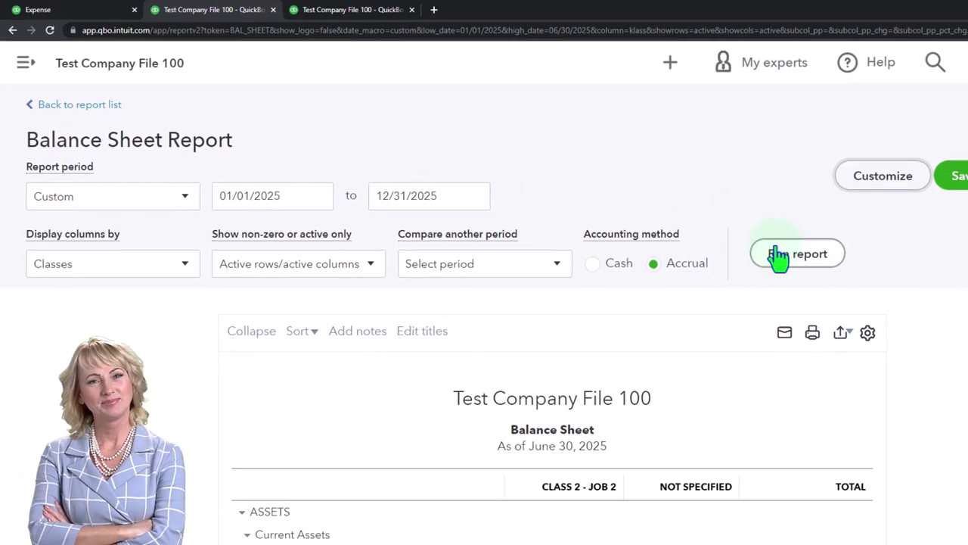
pyautogui.click(779, 257)
pyautogui.scroll(-4, 688, 227)
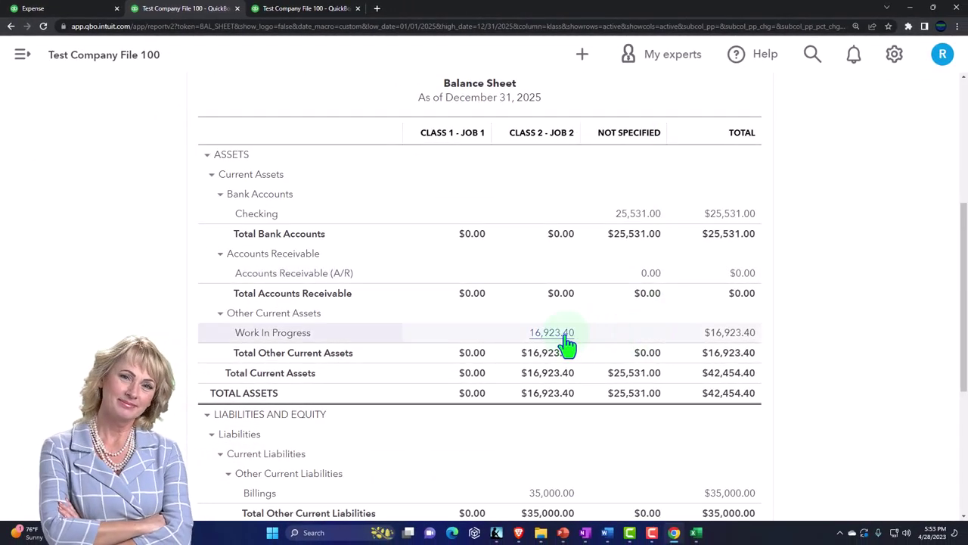
pyautogui.scroll(-1, 566, 345)
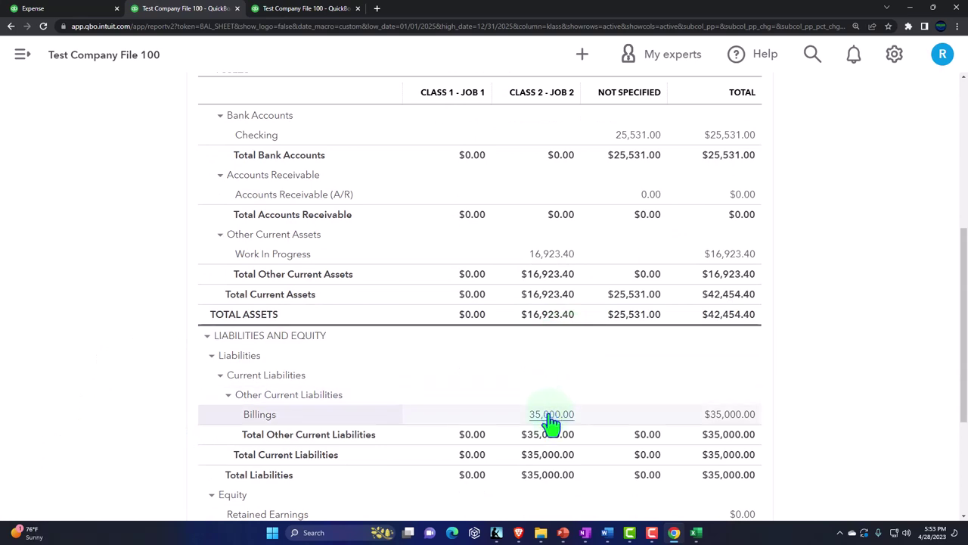